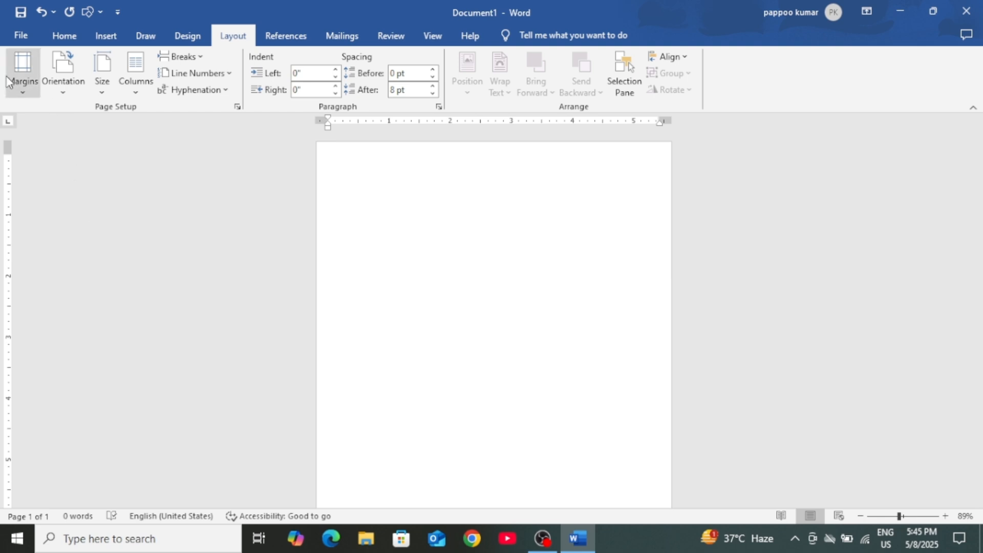
left_click(23, 69)
left_click(76, 127)
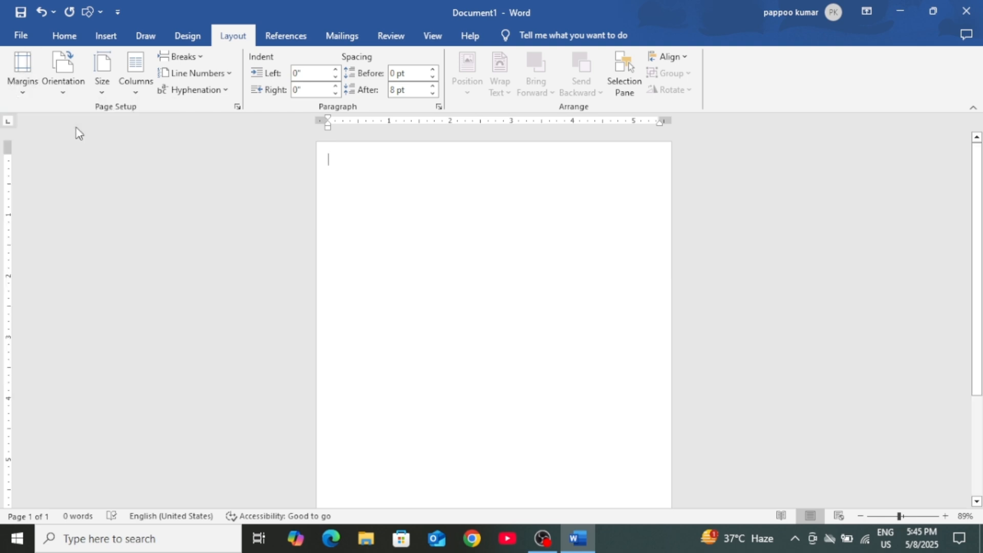
Insert a table with 5 columns and 9 rows at the start of the blank document.
left_click(105, 35)
left_click(106, 87)
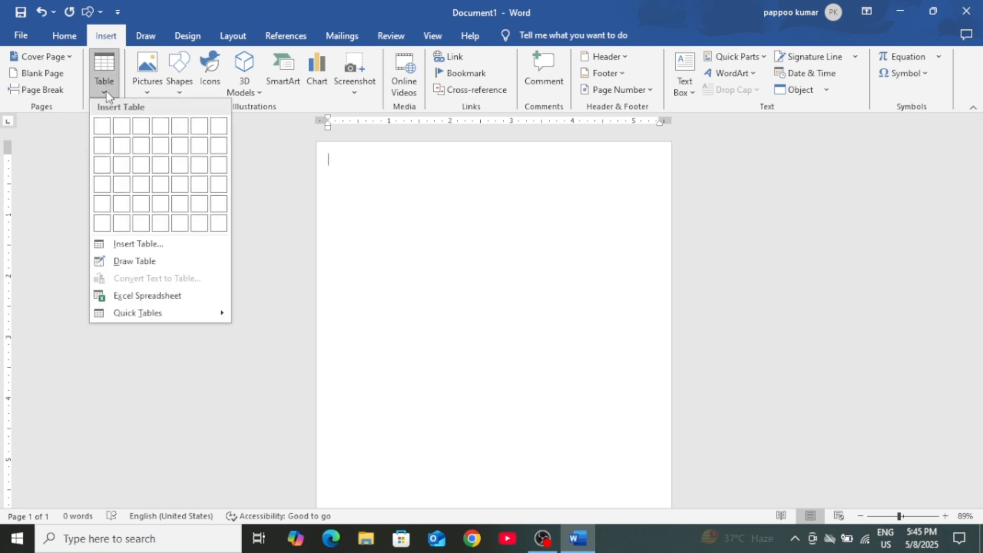
left_click(137, 244)
left_click(525, 204)
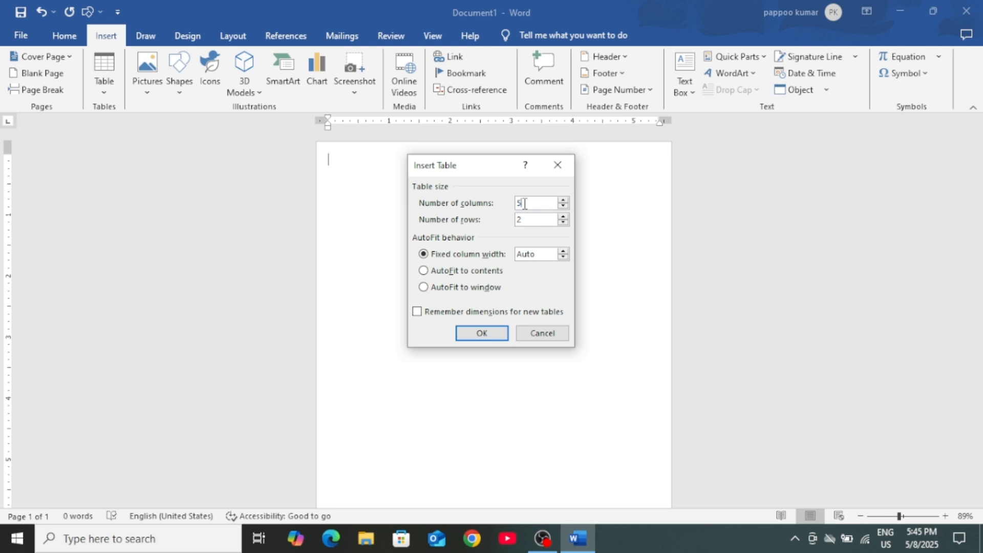
left_click(529, 220)
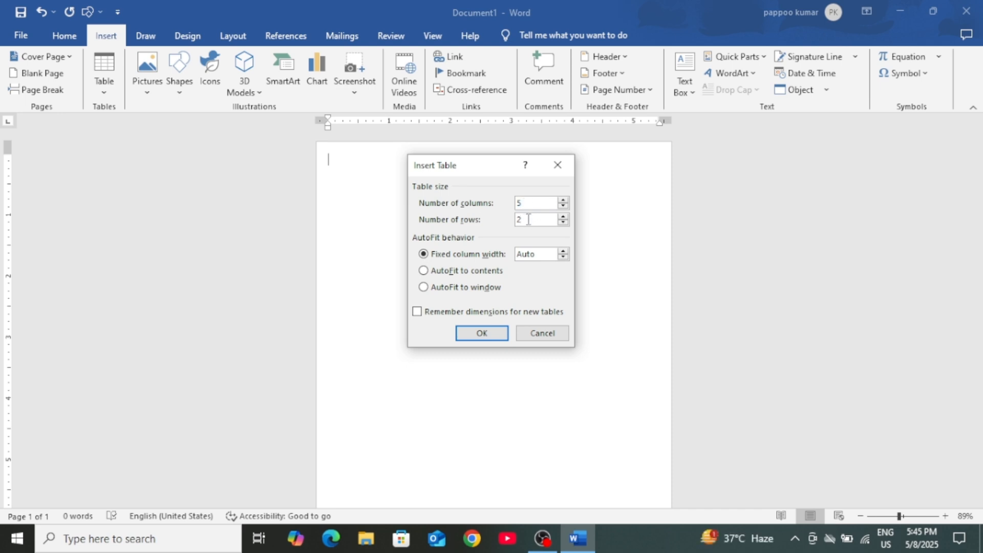
key("BackSpace")
type("9")
left_click(483, 335)
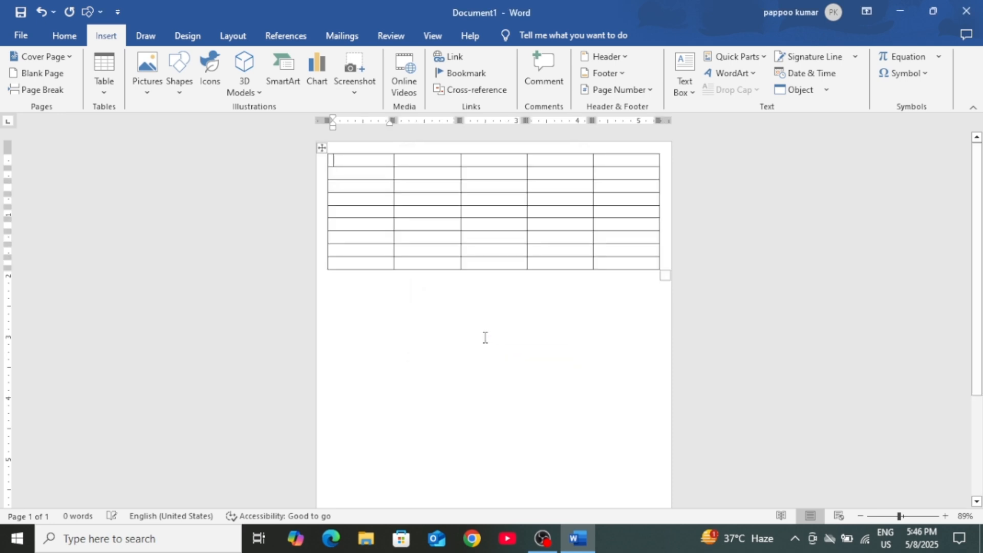
Merge all cells of the table's first row and increase that row's height to about 0.68".
left_click_drag(362, 165, 621, 165)
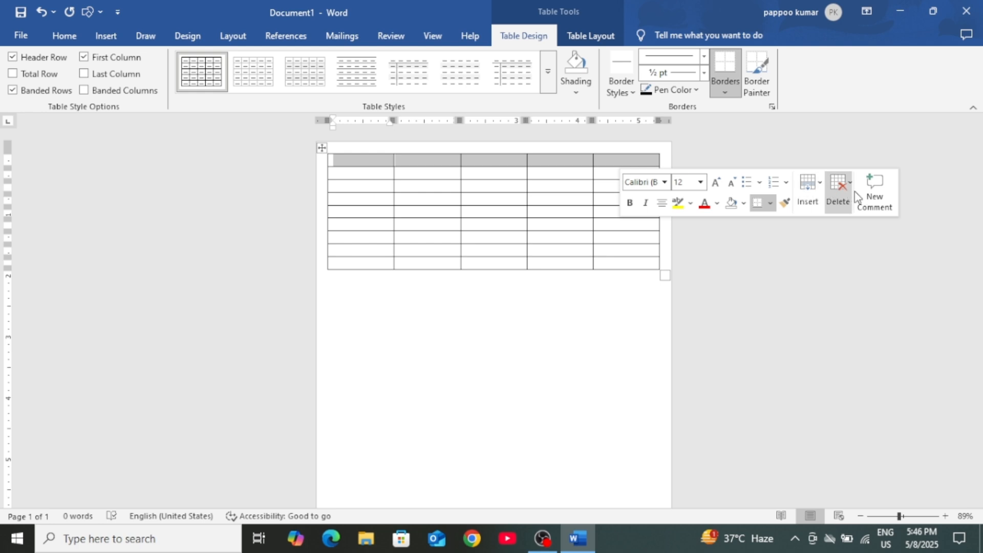
left_click(592, 36)
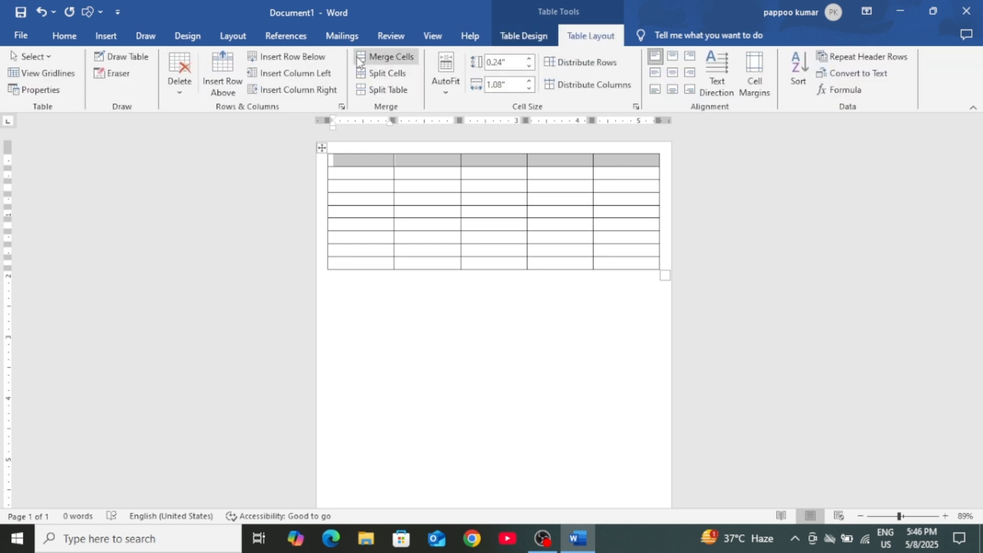
left_click(387, 58)
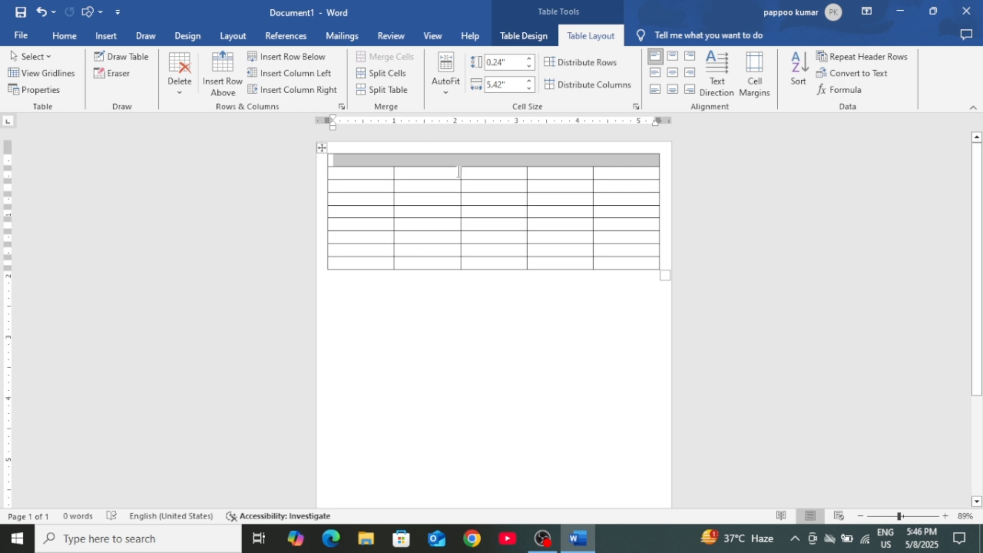
left_click_drag(459, 167, 463, 196)
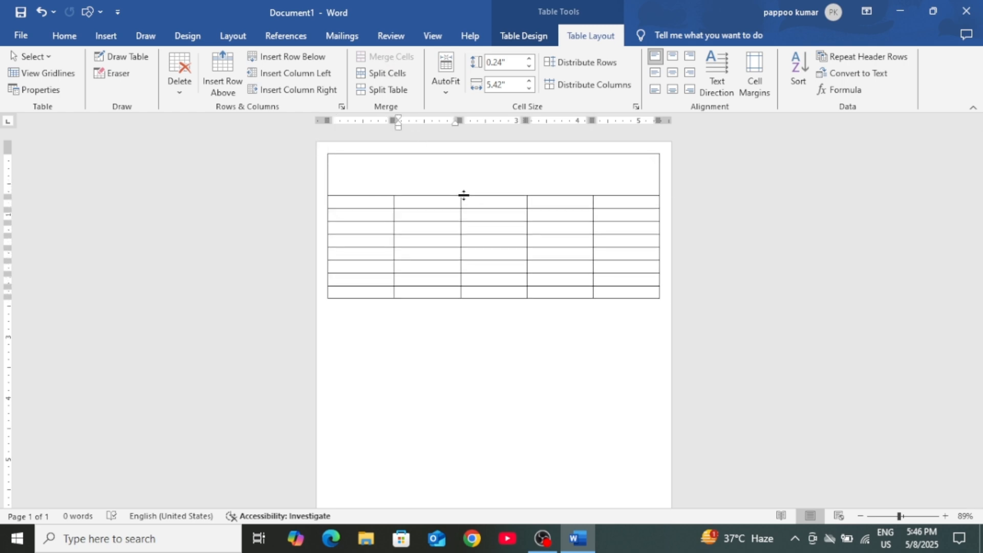
left_click(822, 178)
Fill the merged cell's first line with "Gst No-" and the GST number, "Tax Invoice", and "Date-" followed by a dotted line, separated by spaces.
left_click(334, 160)
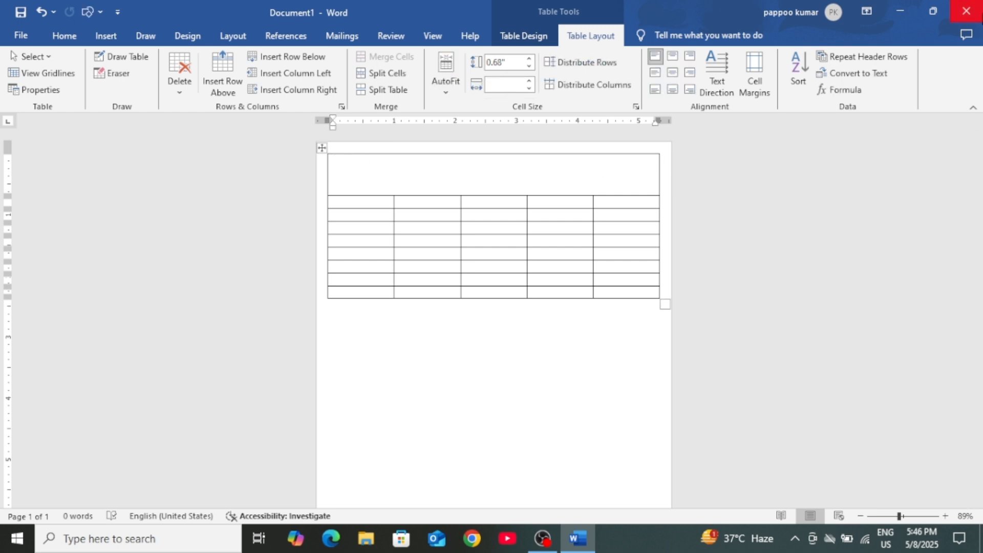
type("Gs")
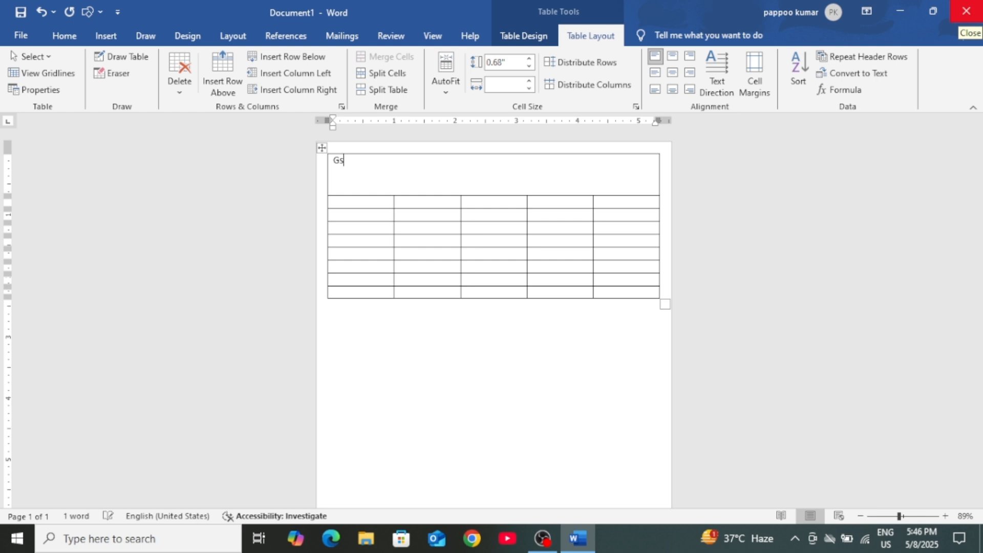
type("t No")
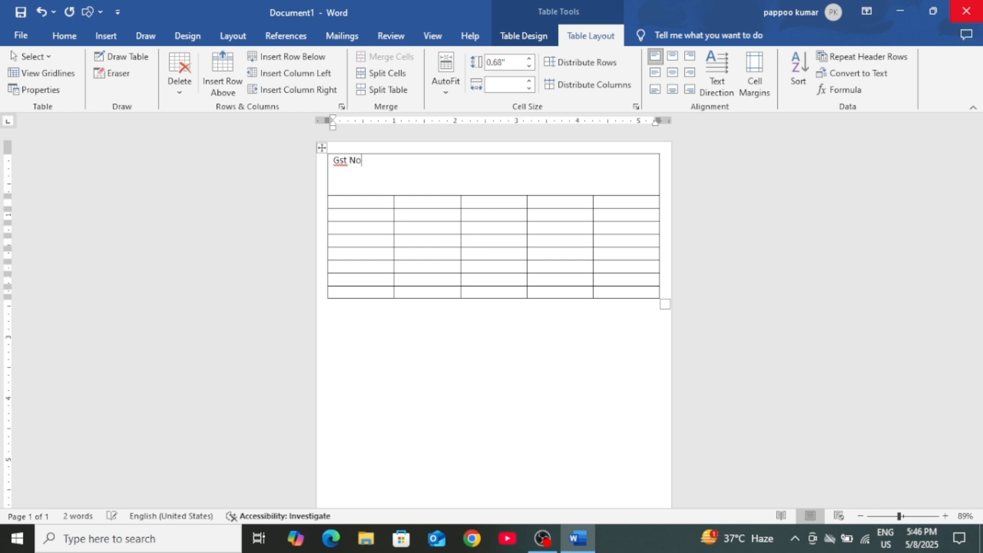
type("-2345789       Te")
key("BackSpace")
type("ax Invoice        ")
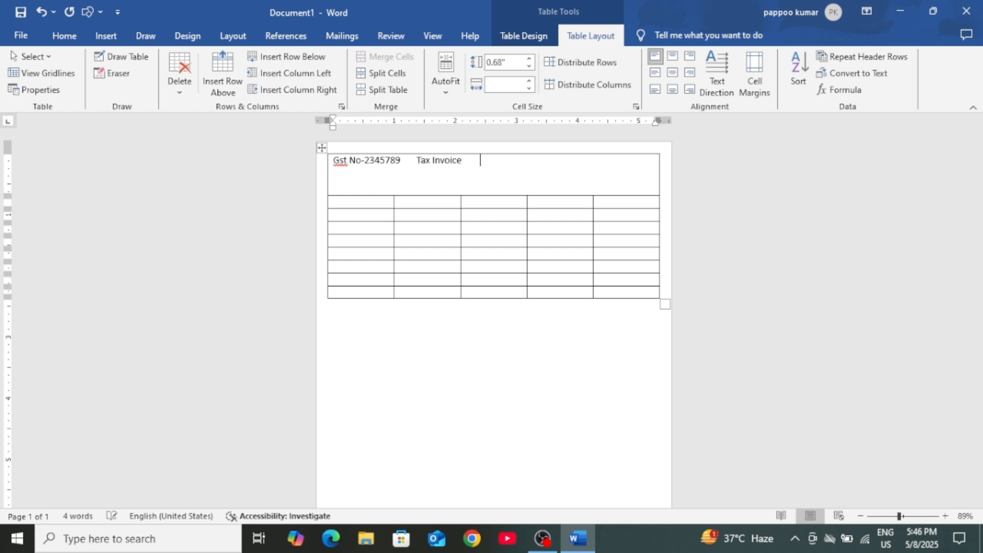
type("   Date-")
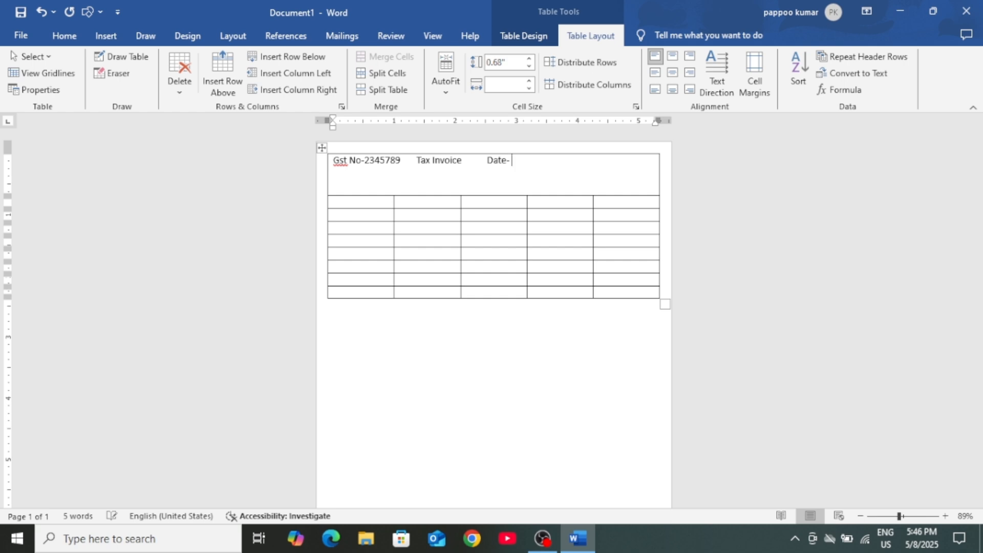
type(" ...................")
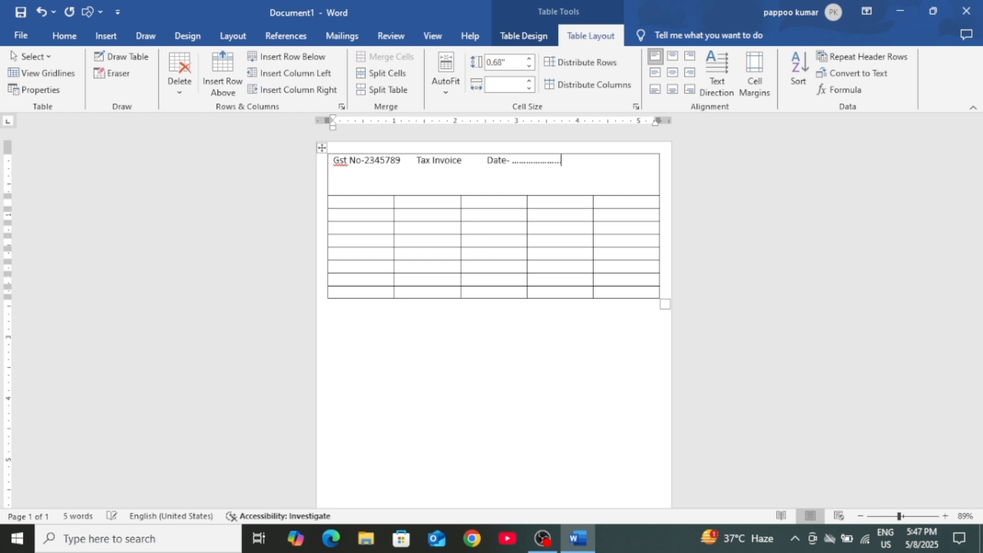
type(".....")
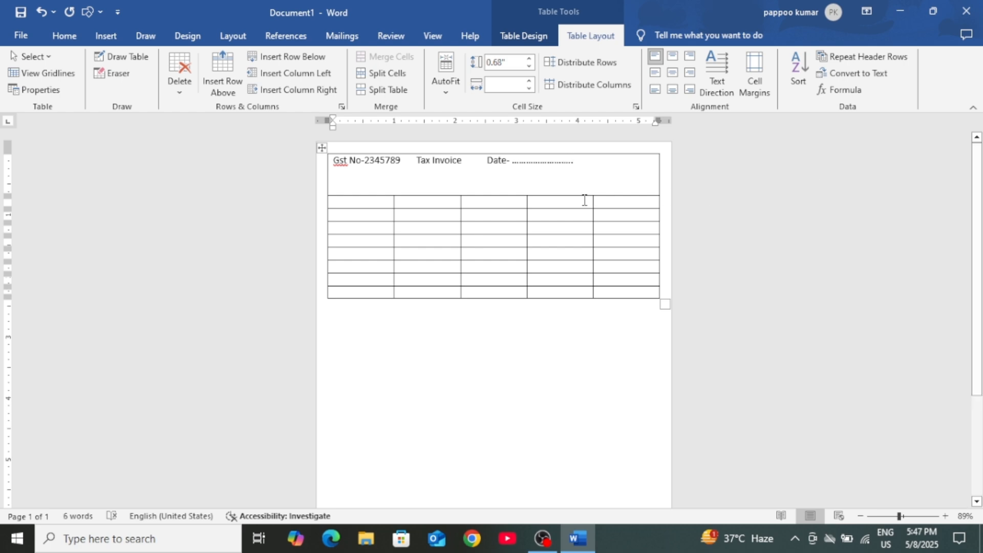
Format "Tax Invoice" as 20 pt bold and add more space between the GST number and it.
left_click_drag(486, 161, 417, 162)
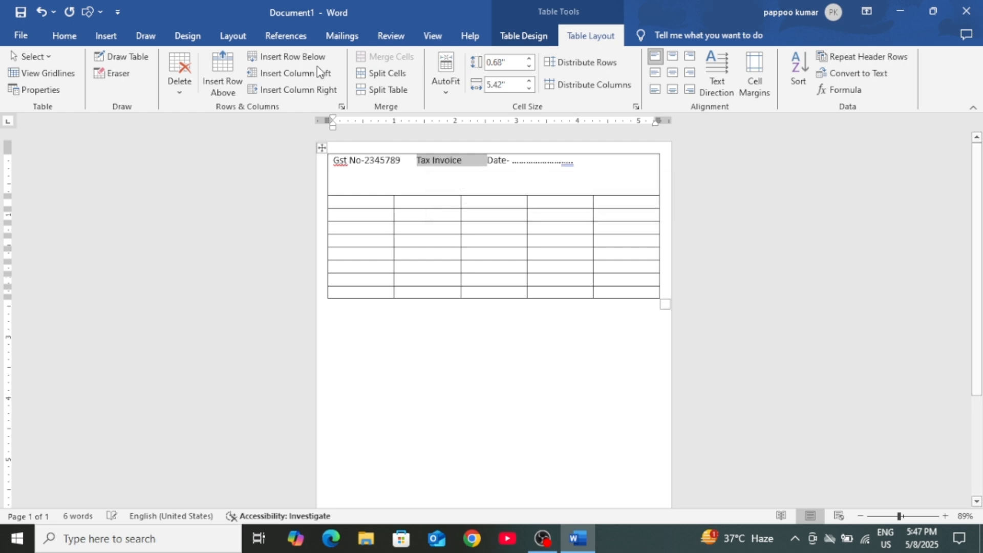
left_click(65, 36)
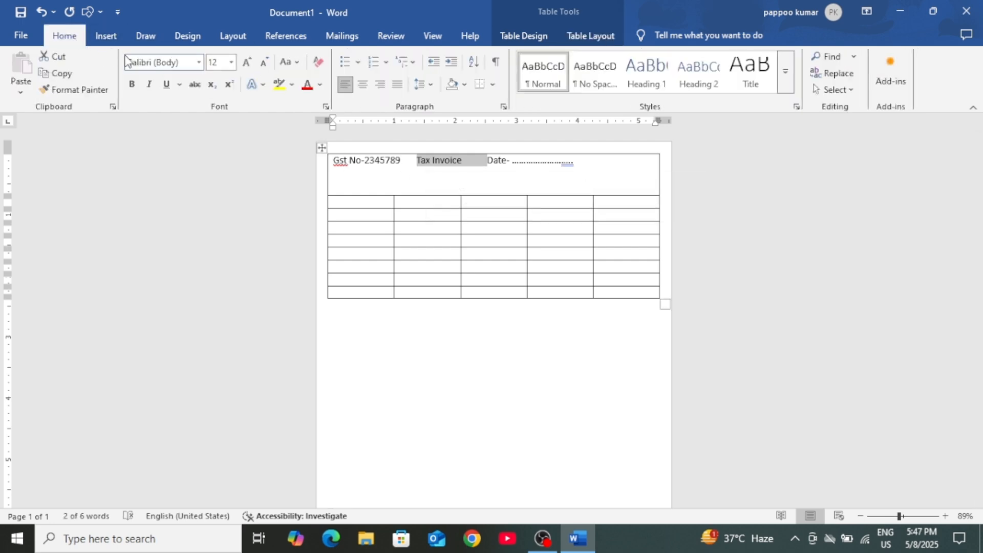
left_click(247, 63)
left_click(248, 63)
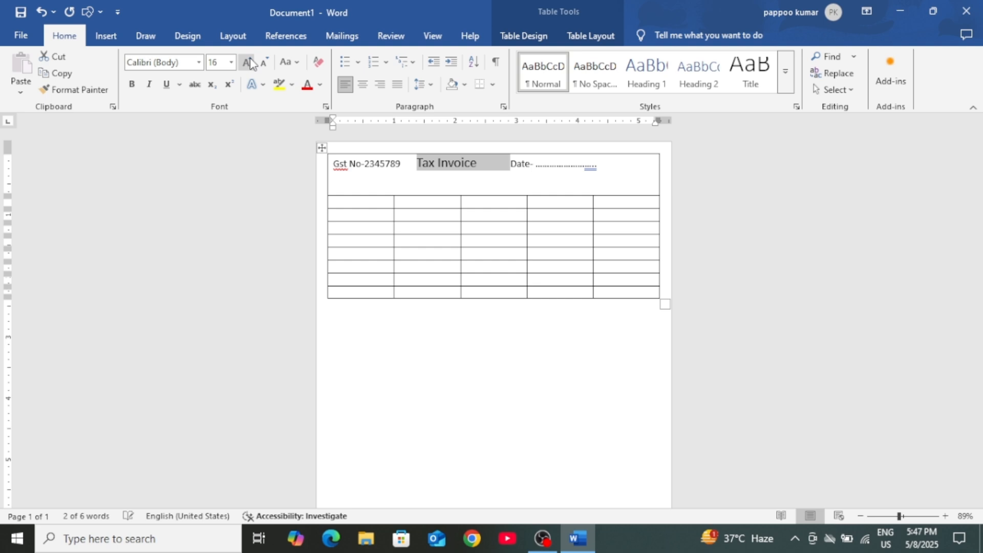
left_click(248, 63)
left_click(248, 62)
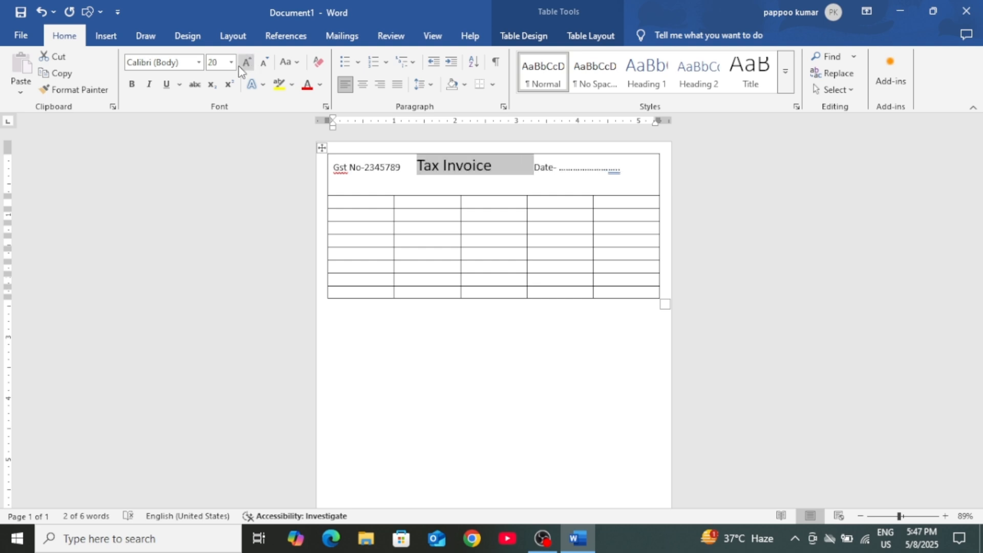
left_click(132, 88)
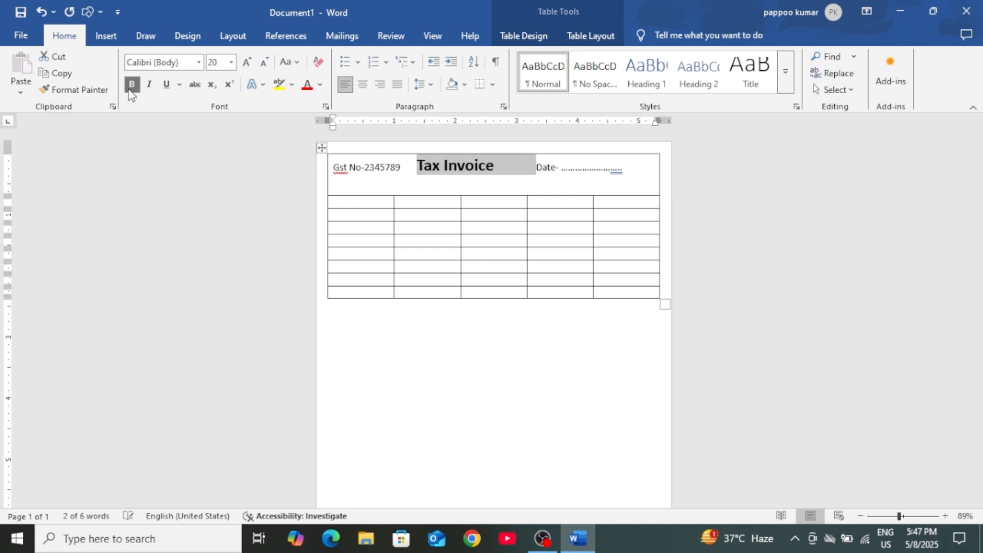
left_click(407, 166)
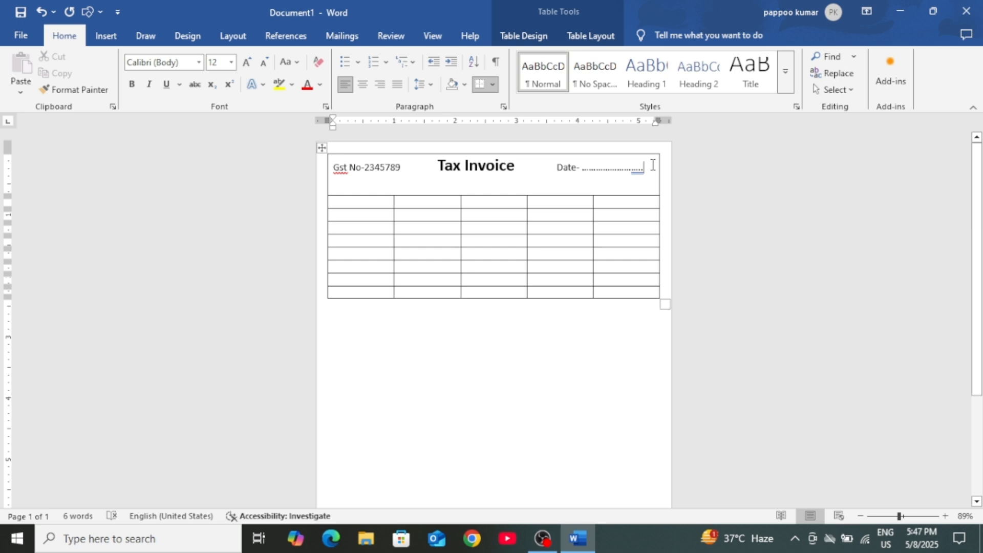
Add a centred line reading "Your Restaurant Name Here" below the invoice title line.
key("Return")
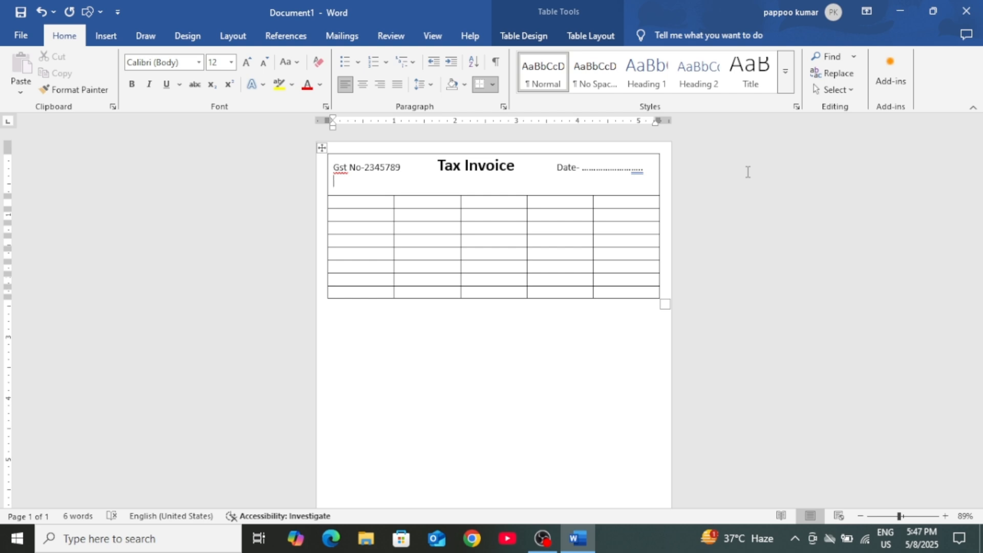
key("ctrl+e")
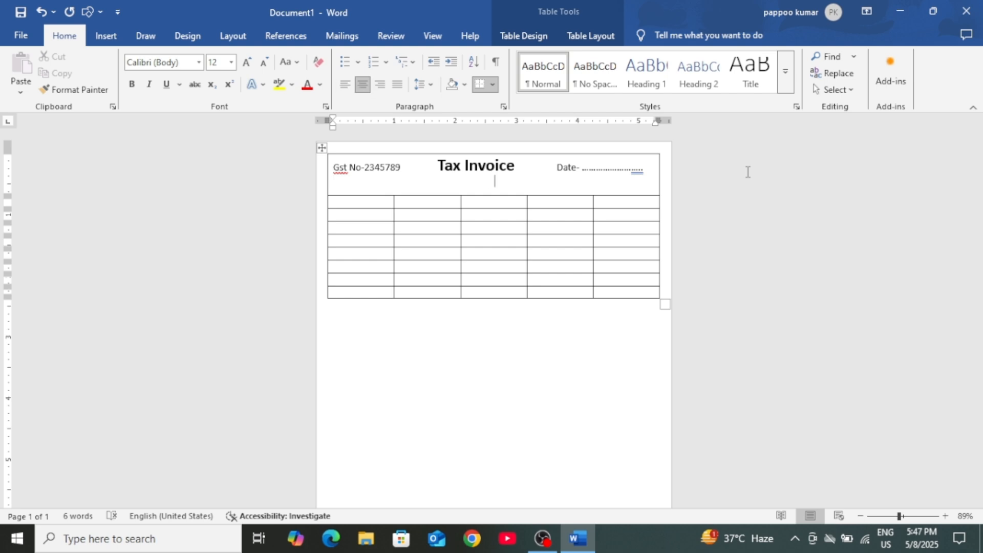
type("Your Restaurant Name")
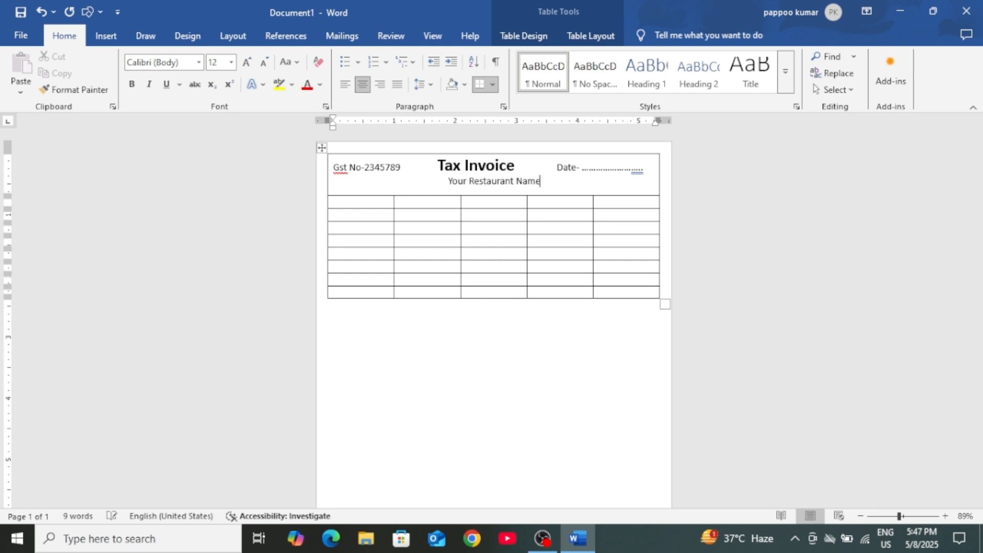
type(" Here")
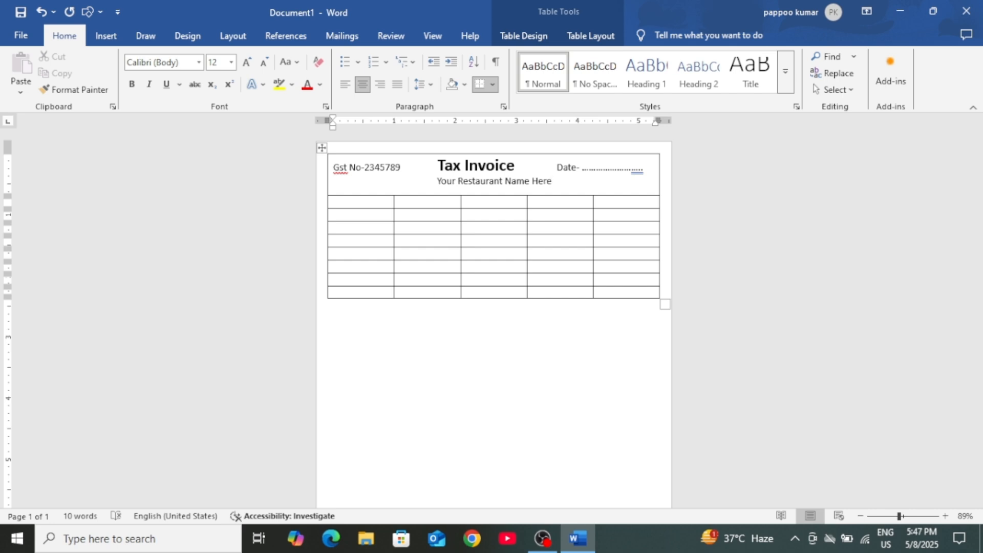
Add the line "Your Address Line Type here" below the restaurant name.
key("Return")
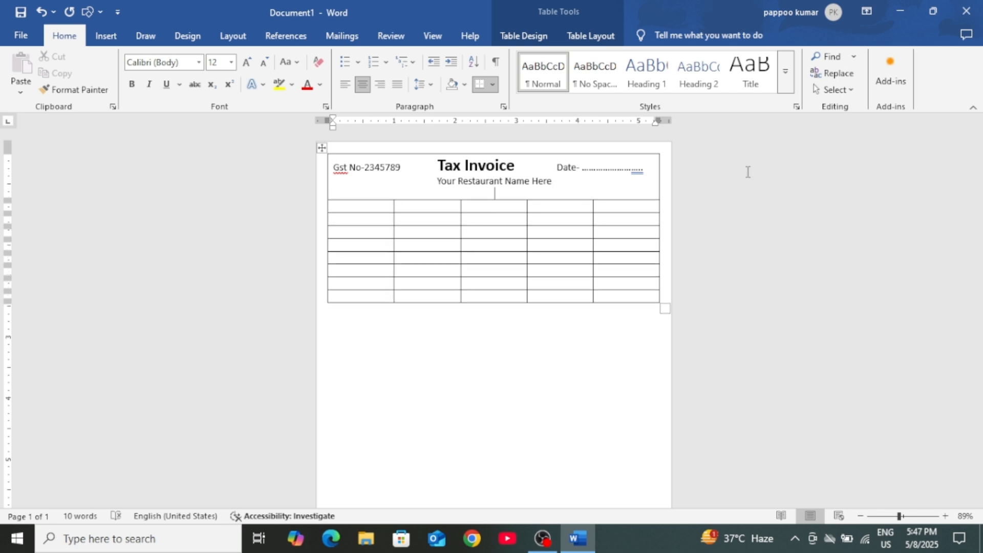
type("You")
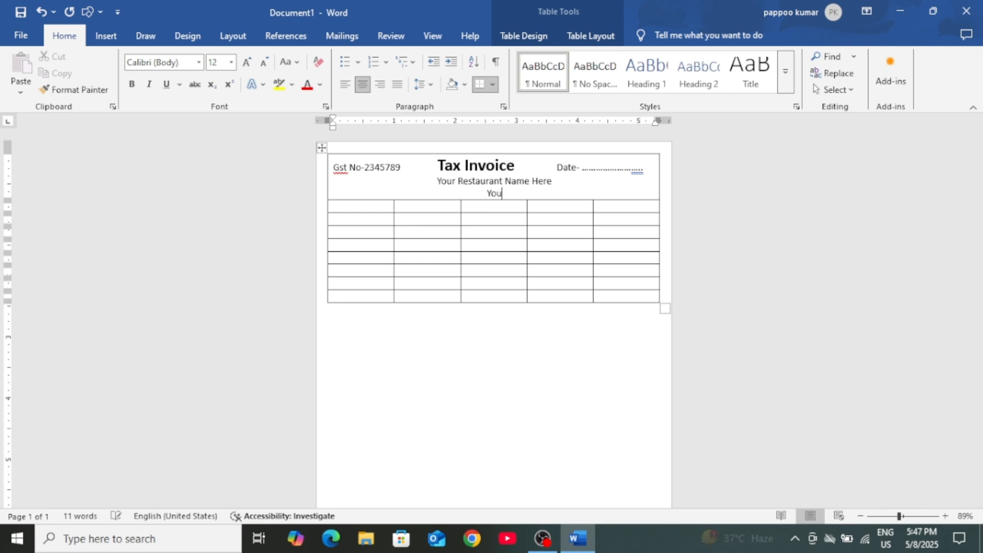
type("r Ad")
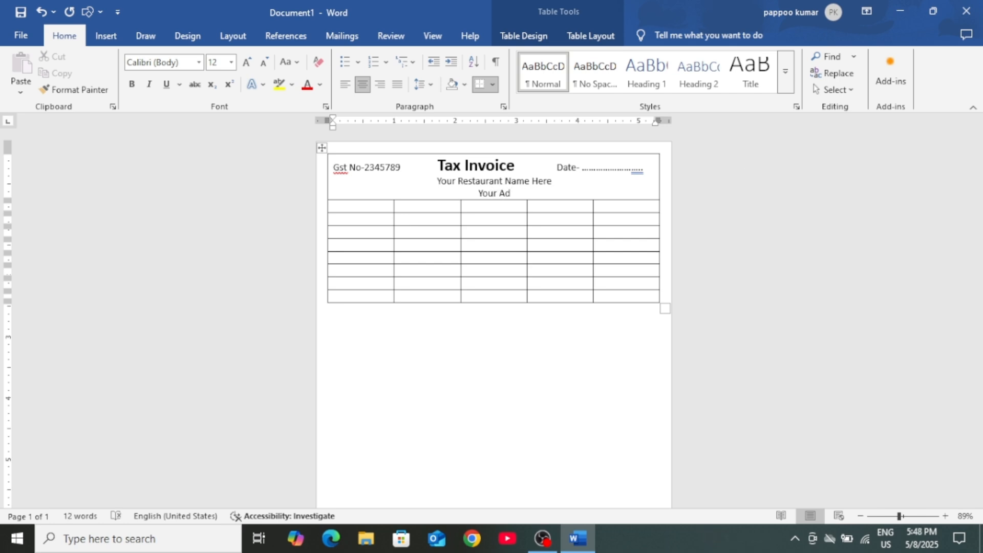
type("dress ")
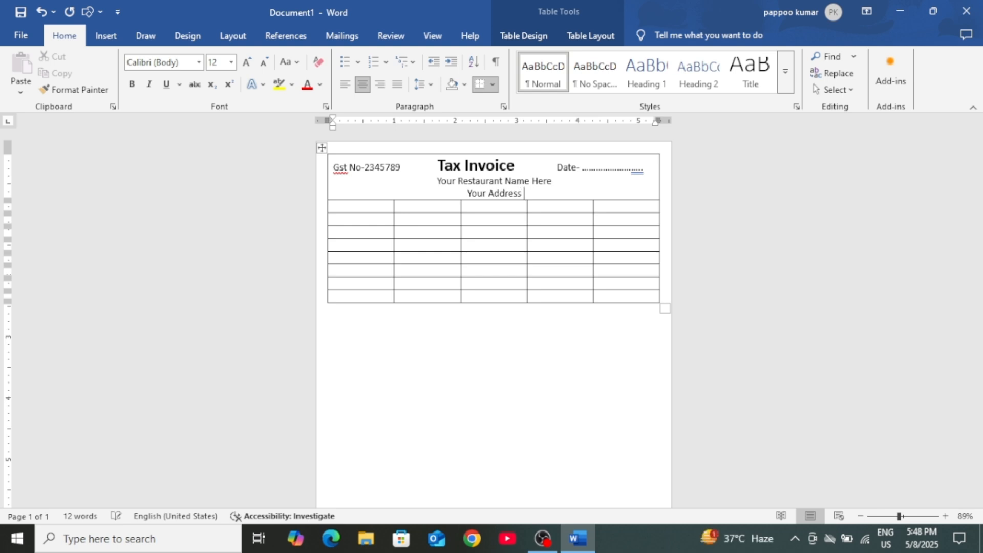
type("Line Ty")
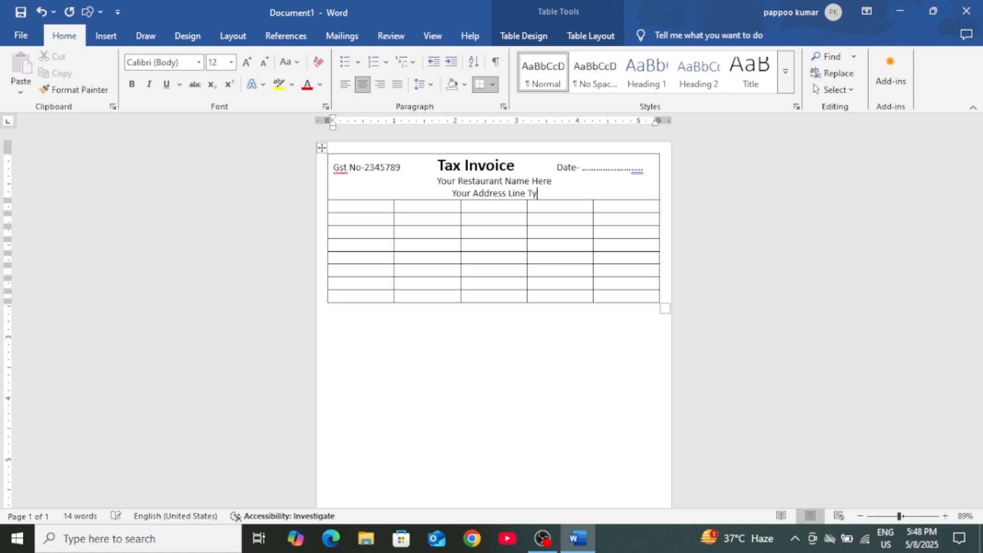
type("pe here")
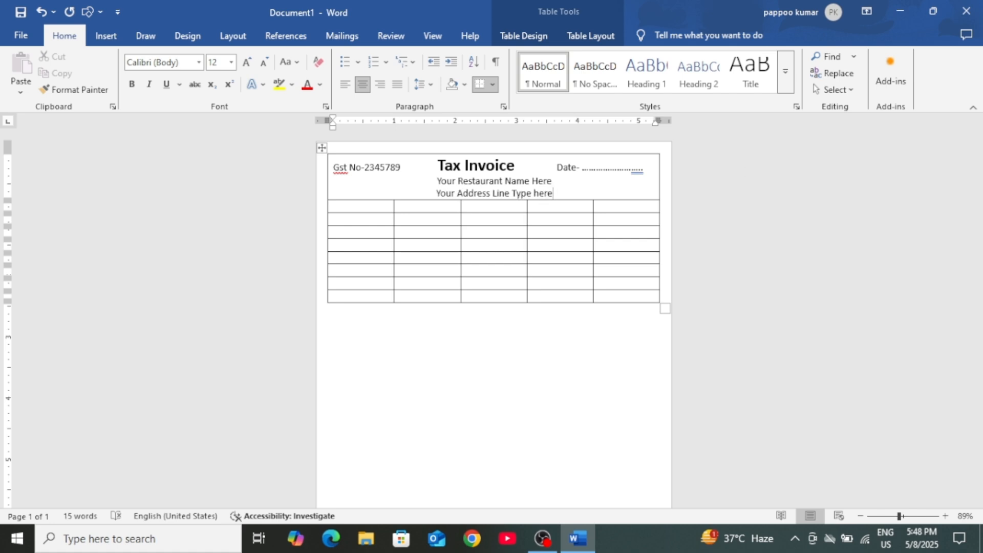
Add a line below the address starting with "Phone-", the restaurant's phone number and a vertical bar separator.
key("Return")
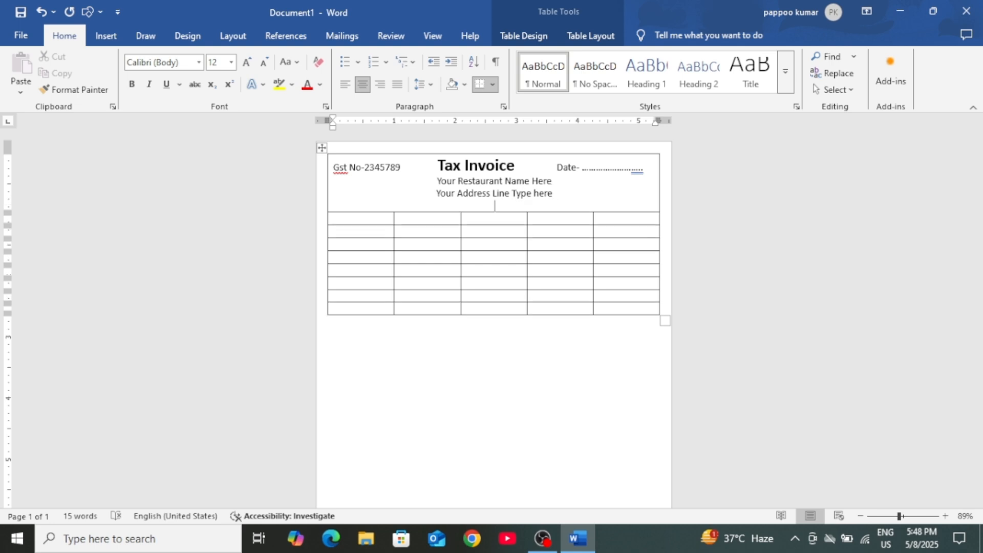
type("Phone-1234567890")
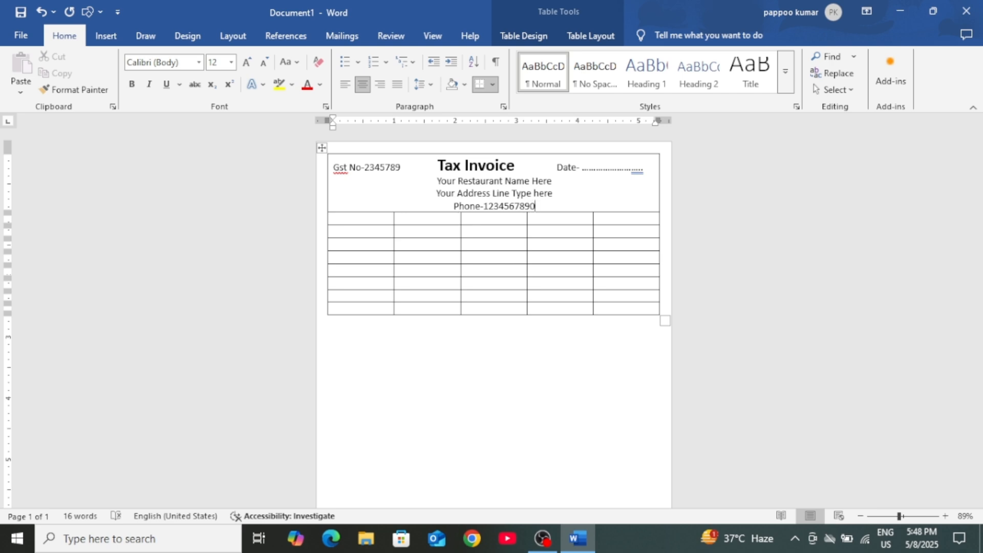
type("|")
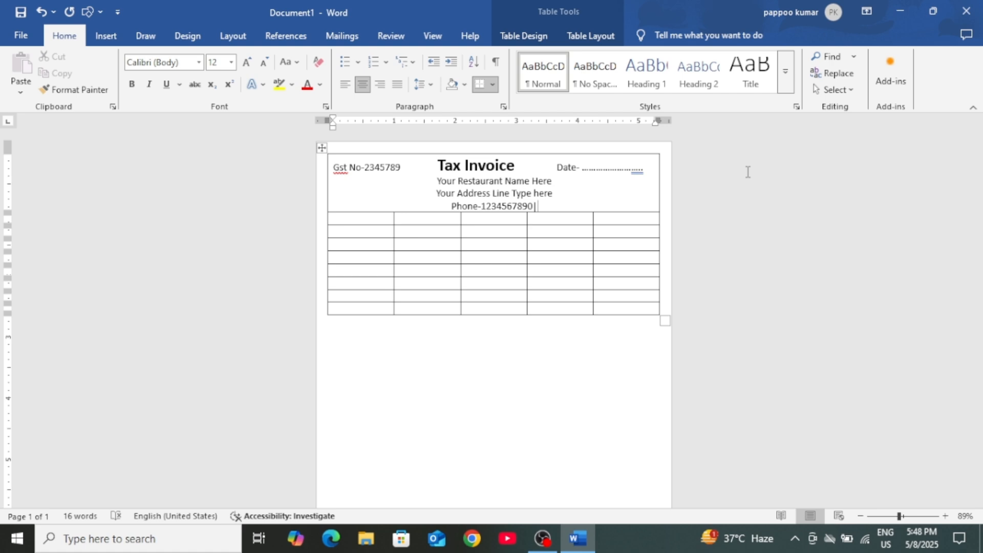
Complete the contact line with "Email-" followed by the restaurant's placeholder e-mail address.
type("E")
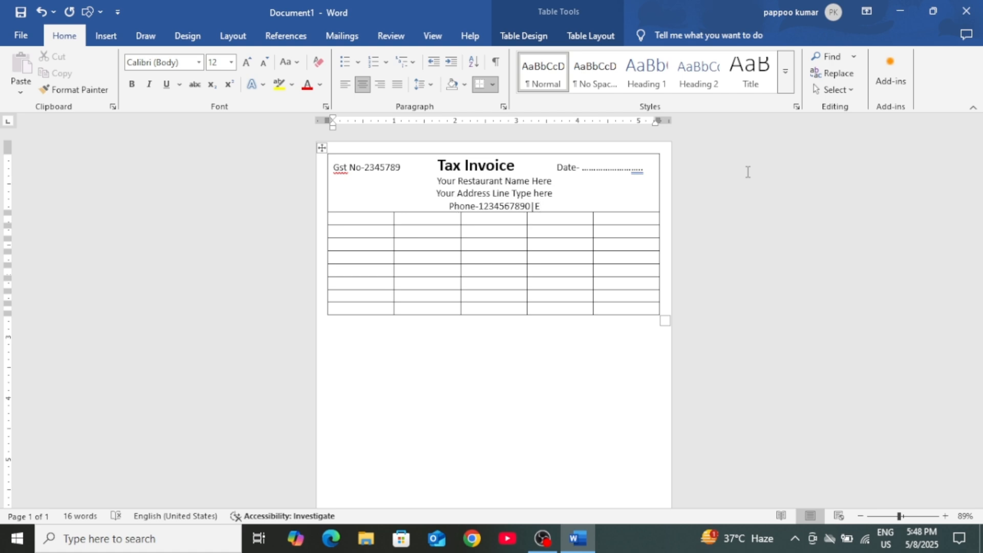
type("mai")
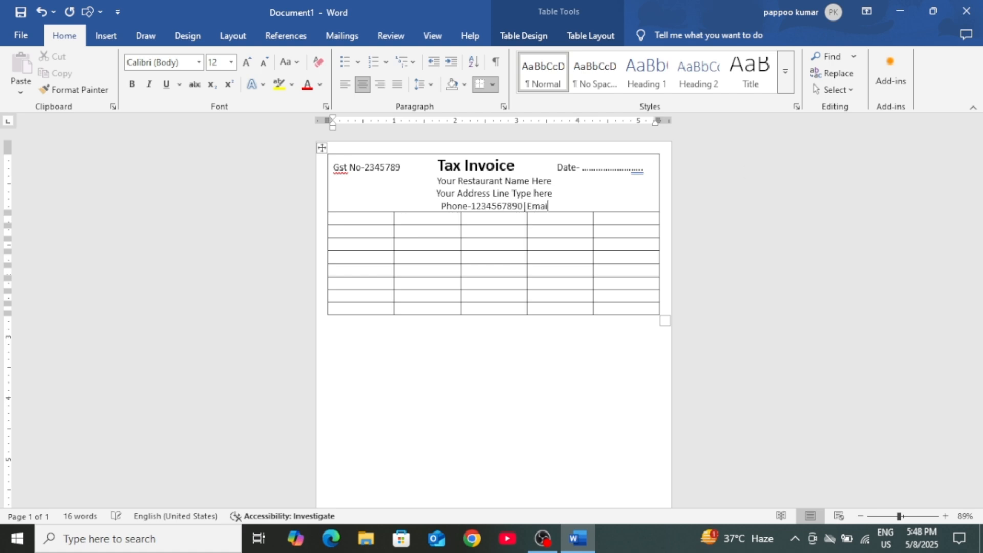
type("l-")
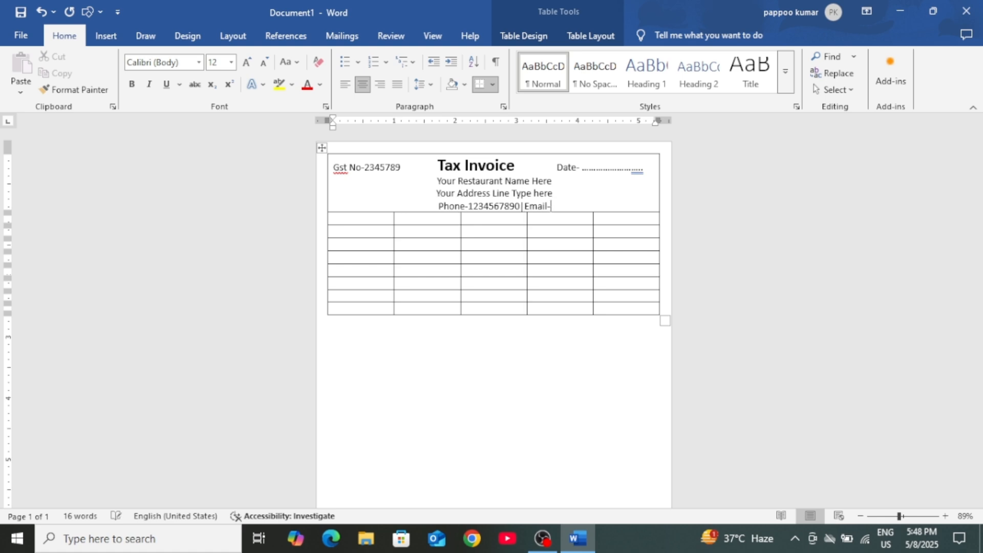
type("Yp")
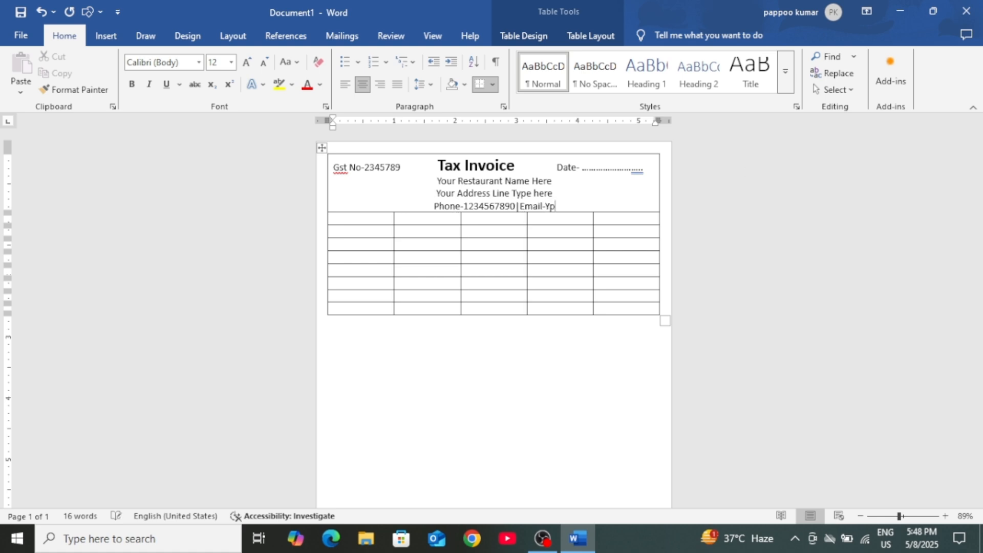
key("BackSpace")
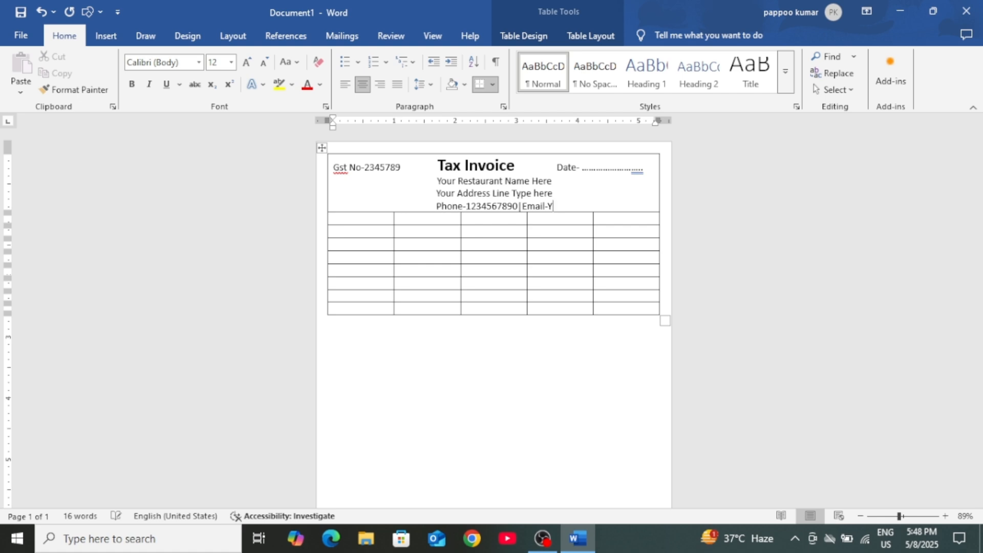
type("our")
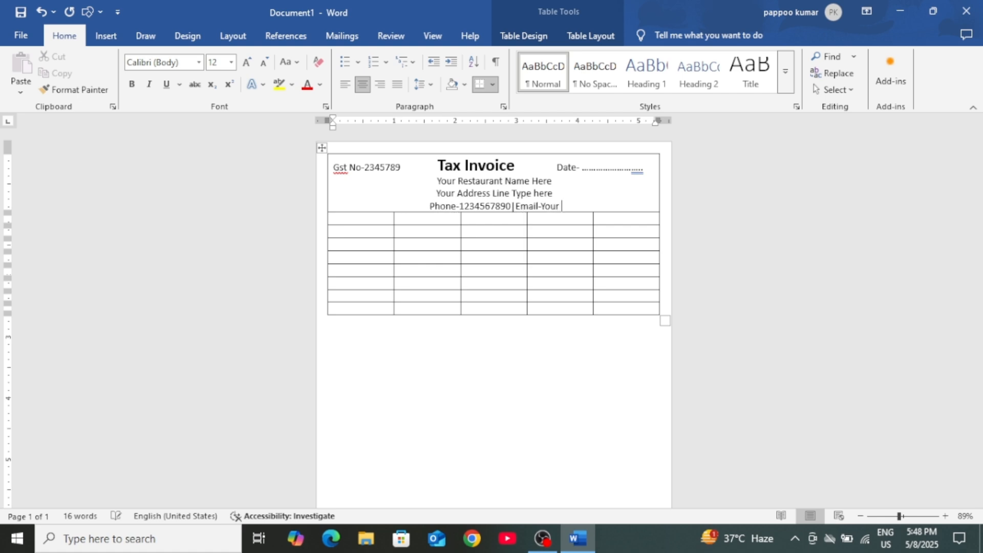
type("E")
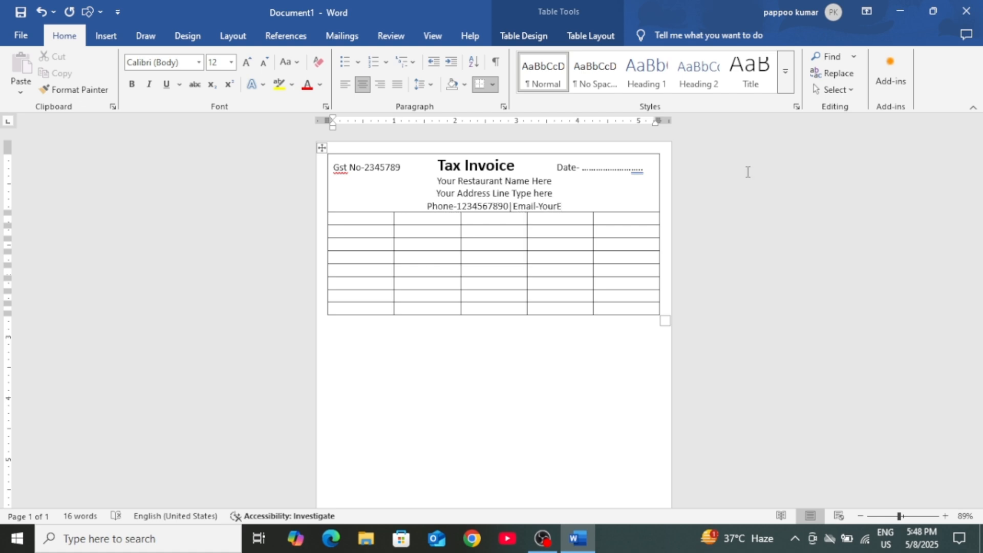
type("mail")
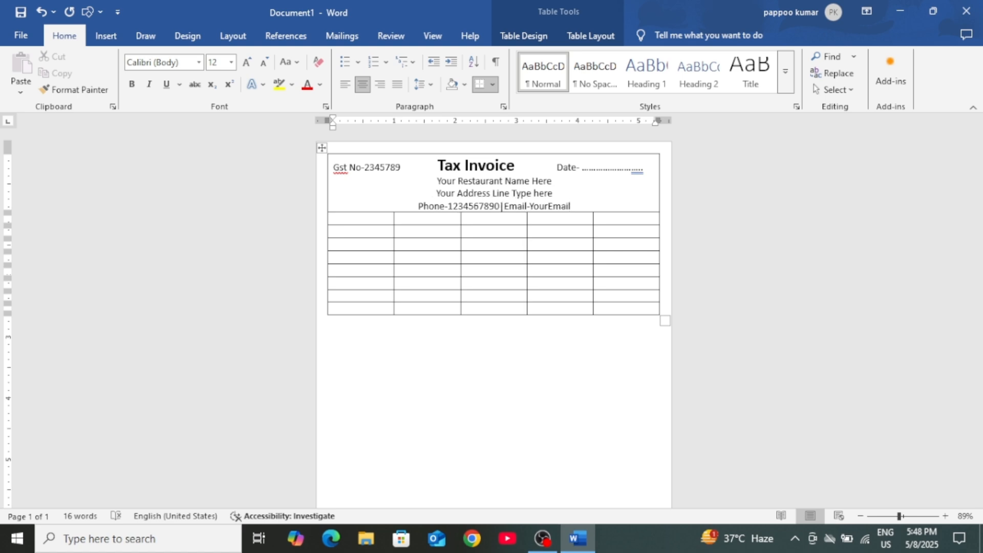
type("@gm")
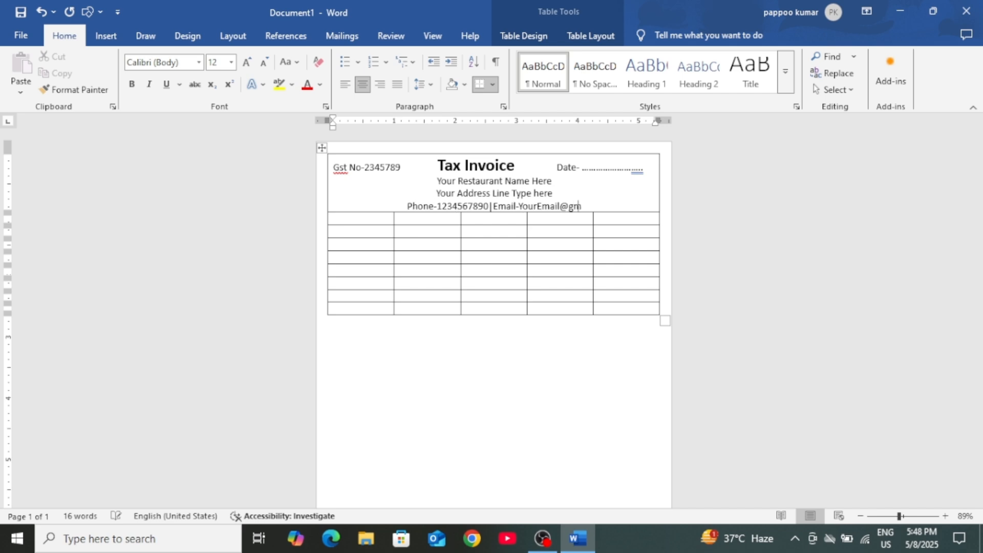
type("ai")
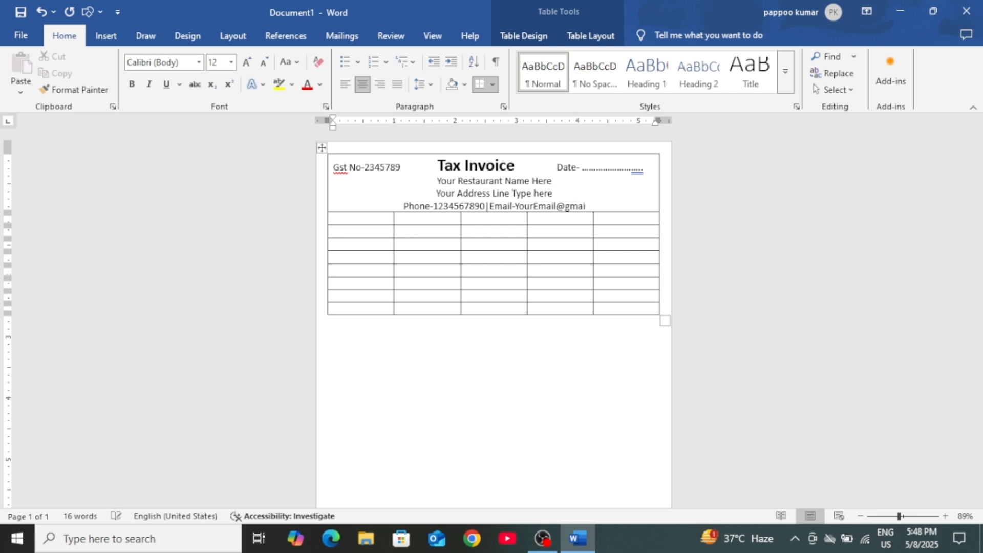
type("lo.com")
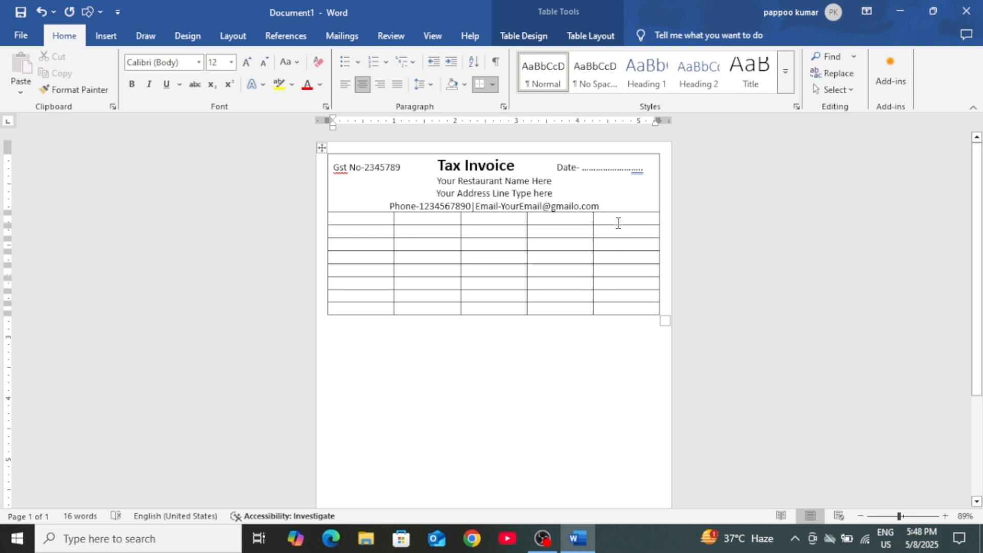
Format the "Your Restaurant Name Here" line as 24 pt bold.
left_click_drag(553, 181, 436, 183)
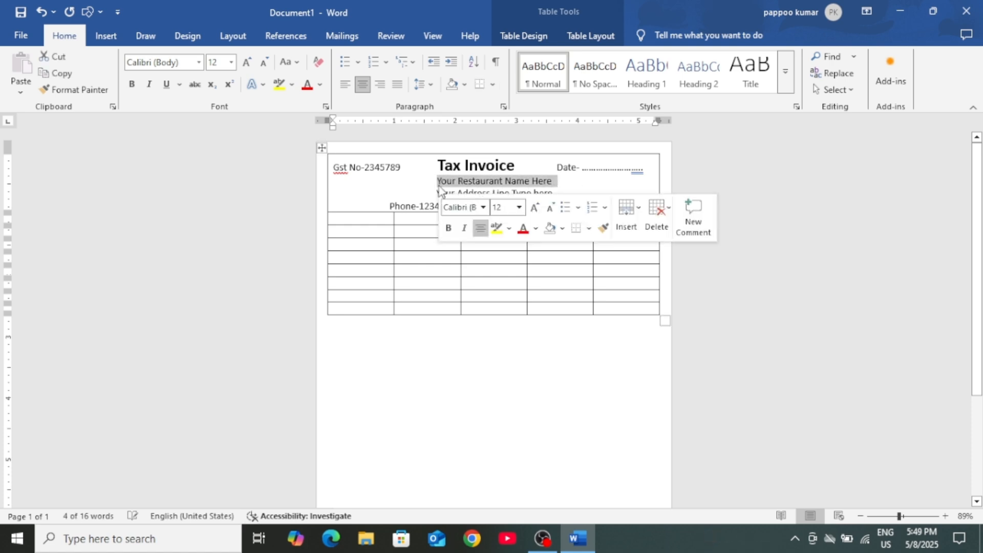
left_click(249, 64)
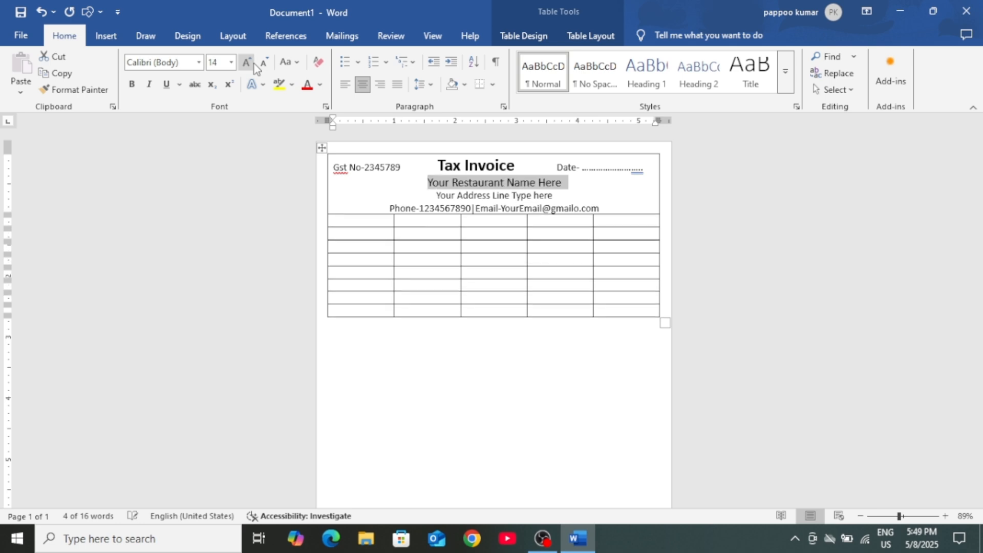
left_click(249, 64)
left_click(249, 64)
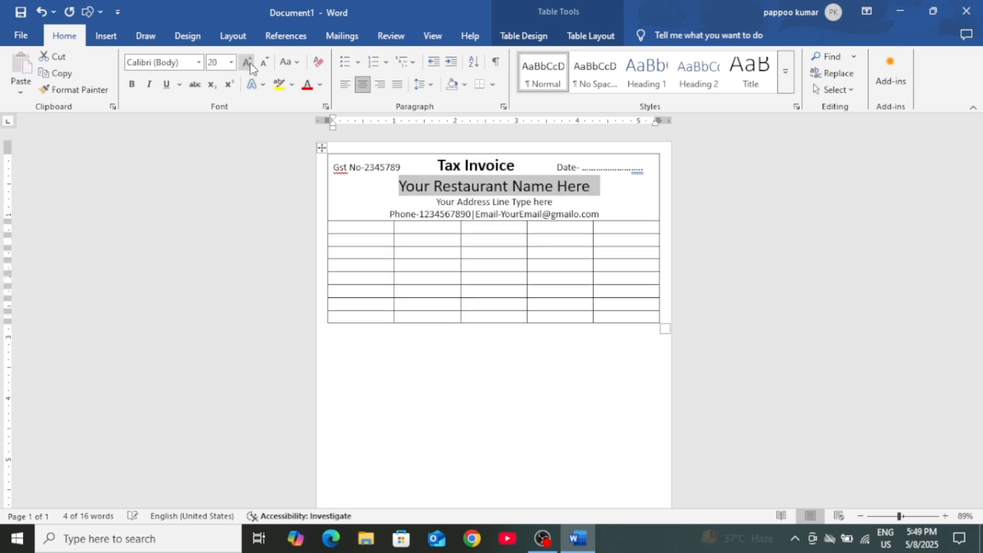
left_click(247, 62)
left_click(247, 62)
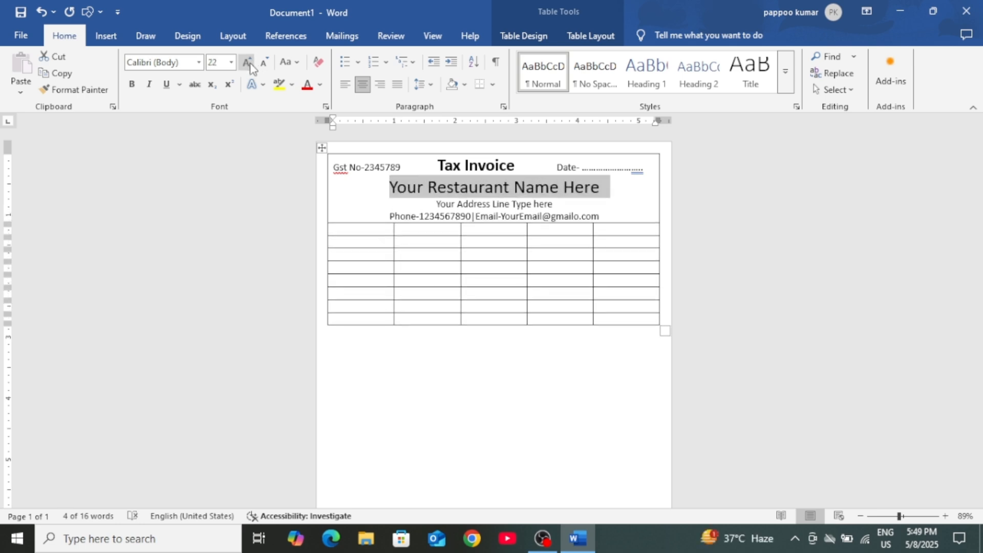
left_click(248, 62)
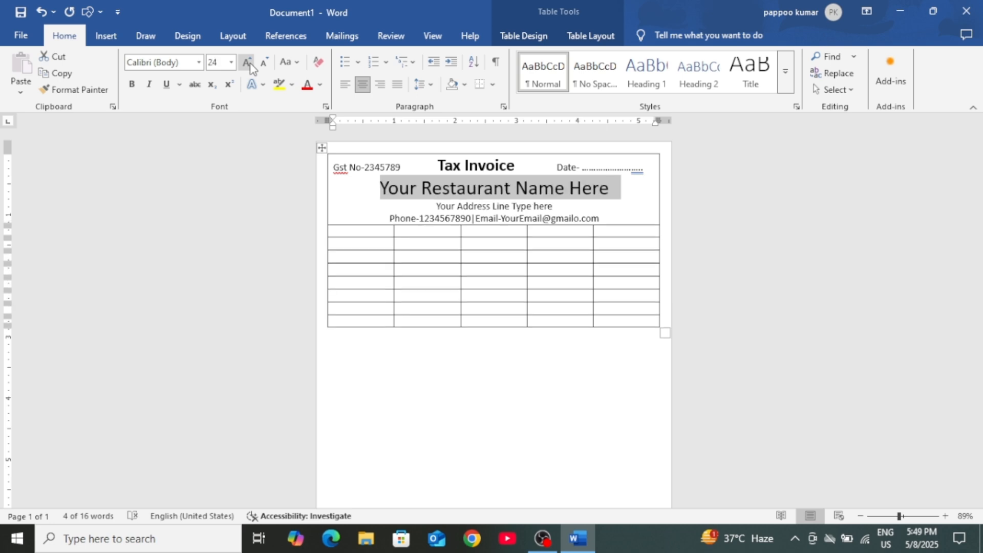
left_click(134, 85)
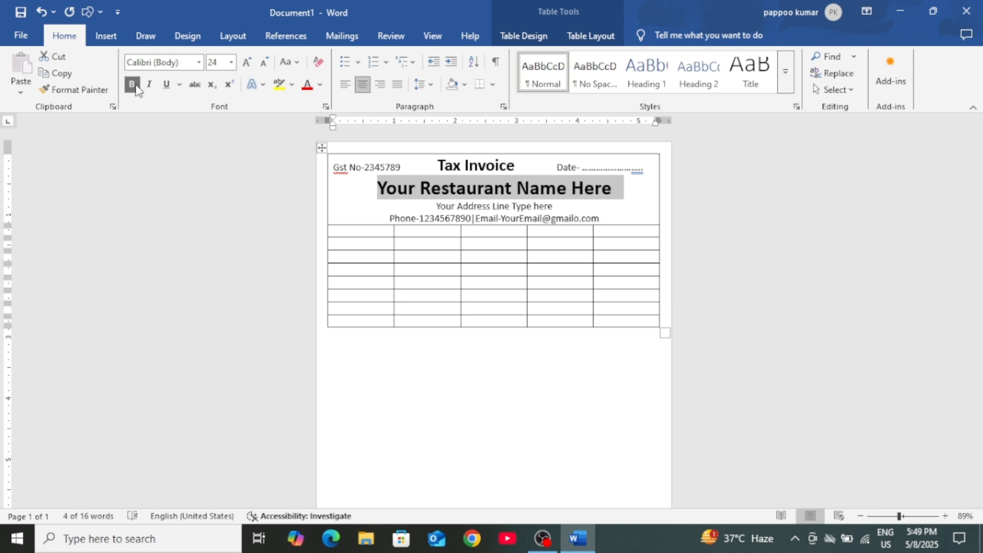
Apply a dark theme font colour to the "Your Restaurant Name Here" line.
left_click(320, 87)
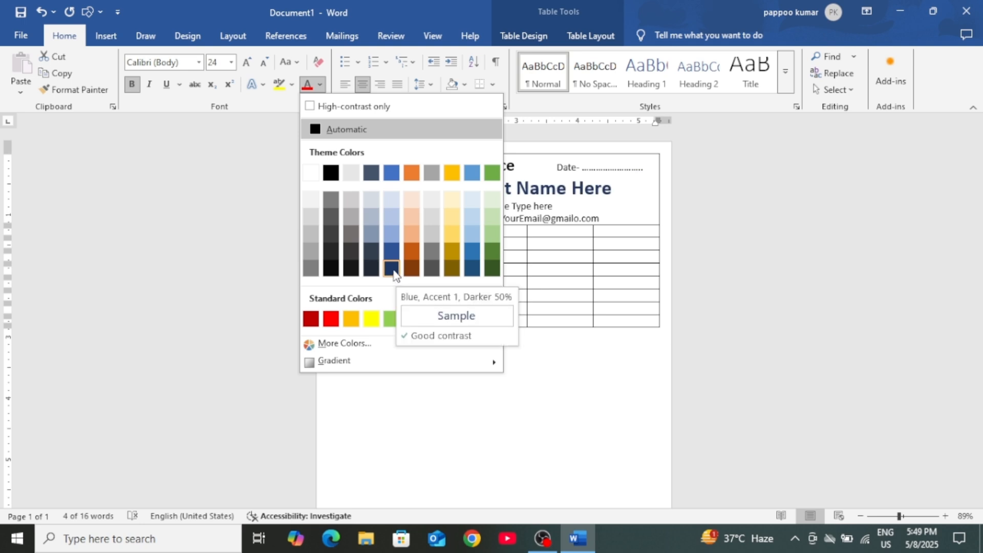
key("Escape")
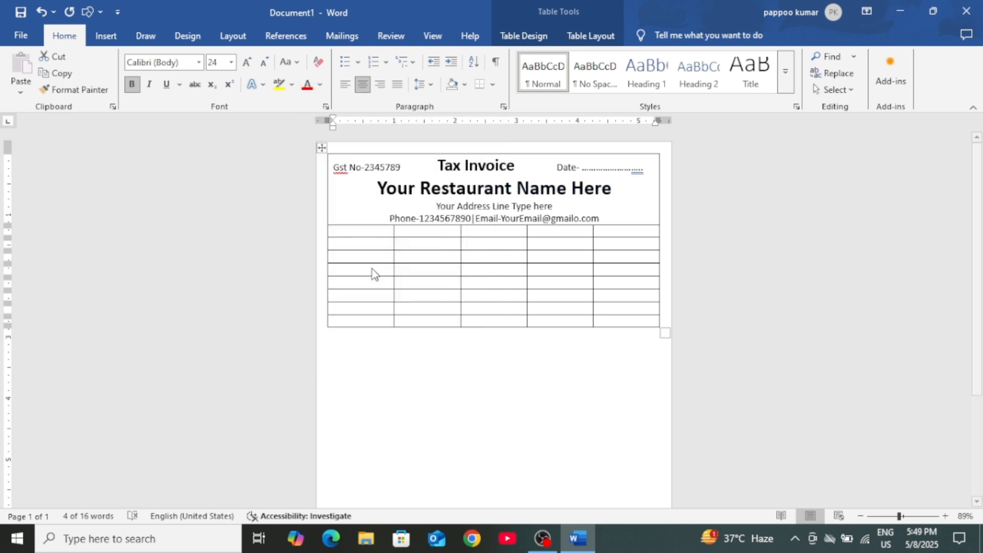
left_click(829, 252)
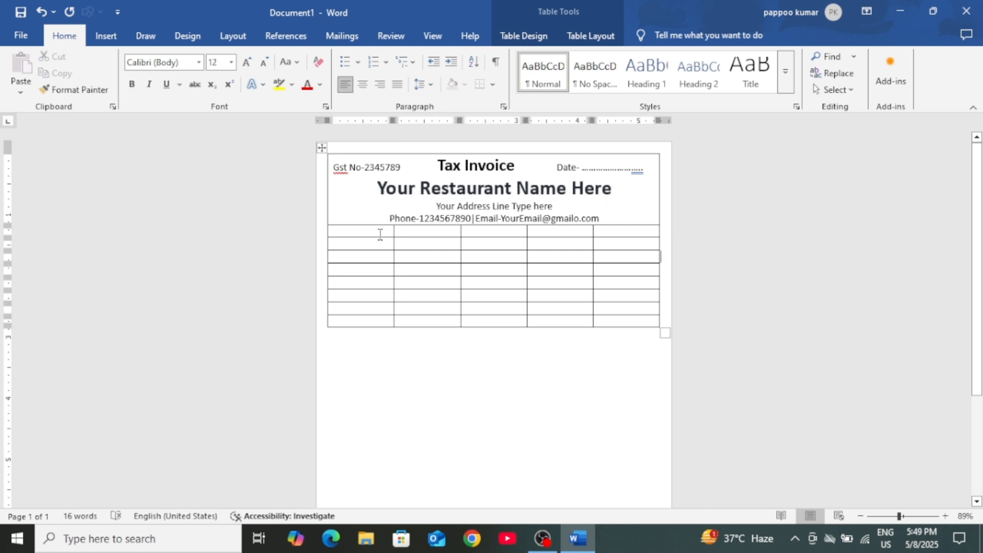
Merge the five cells of the row below the header into one and increase its height to about 0.71".
left_click_drag(366, 232, 606, 229)
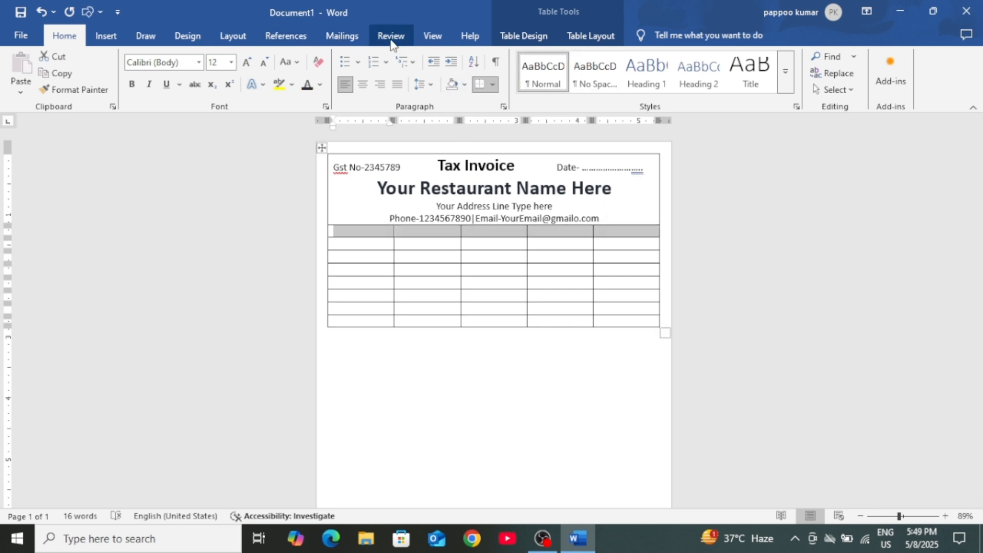
left_click(603, 39)
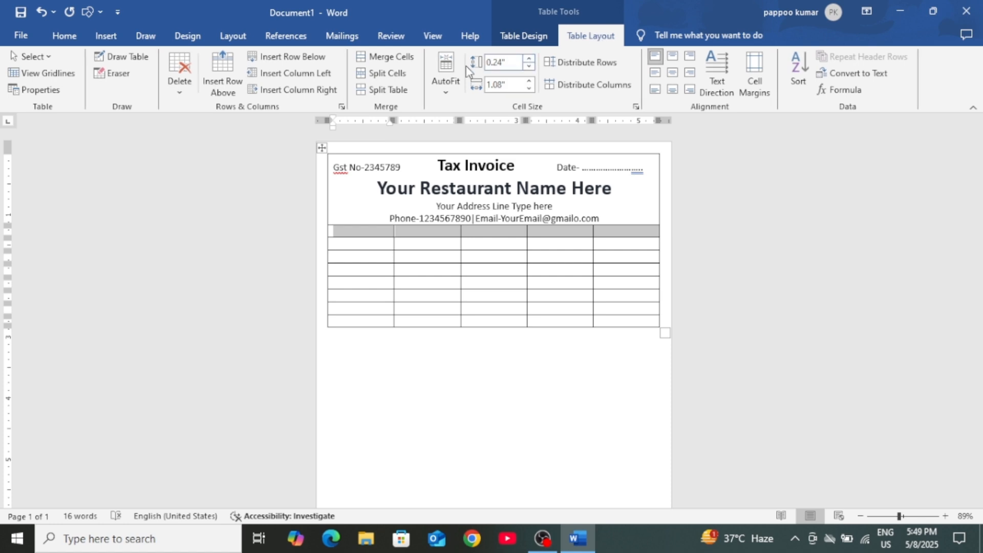
left_click(388, 57)
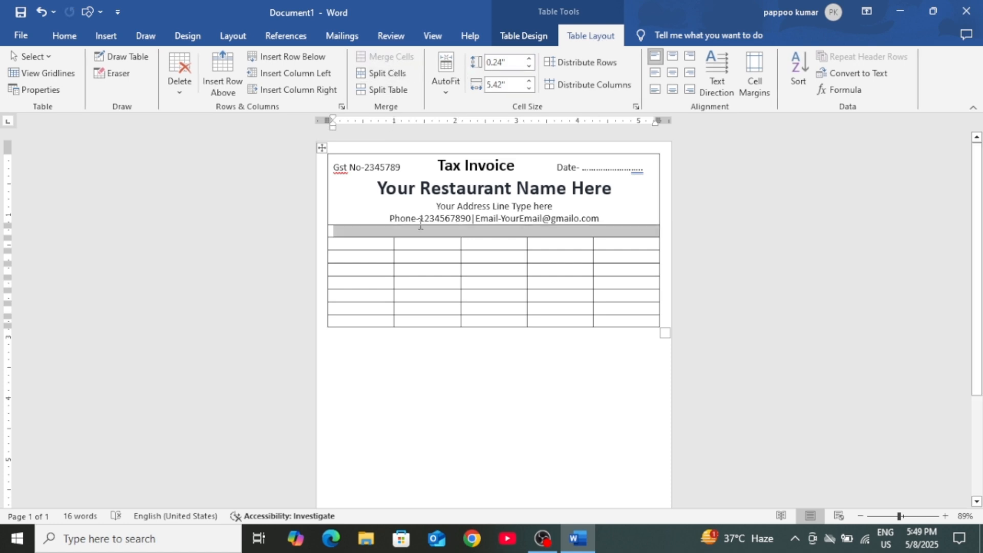
left_click(471, 238)
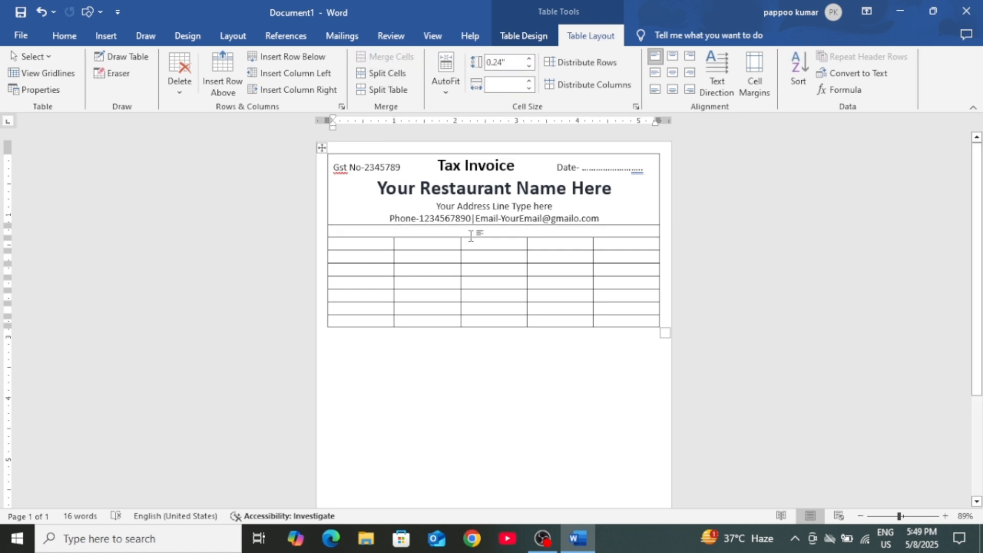
left_click_drag(472, 238, 471, 267)
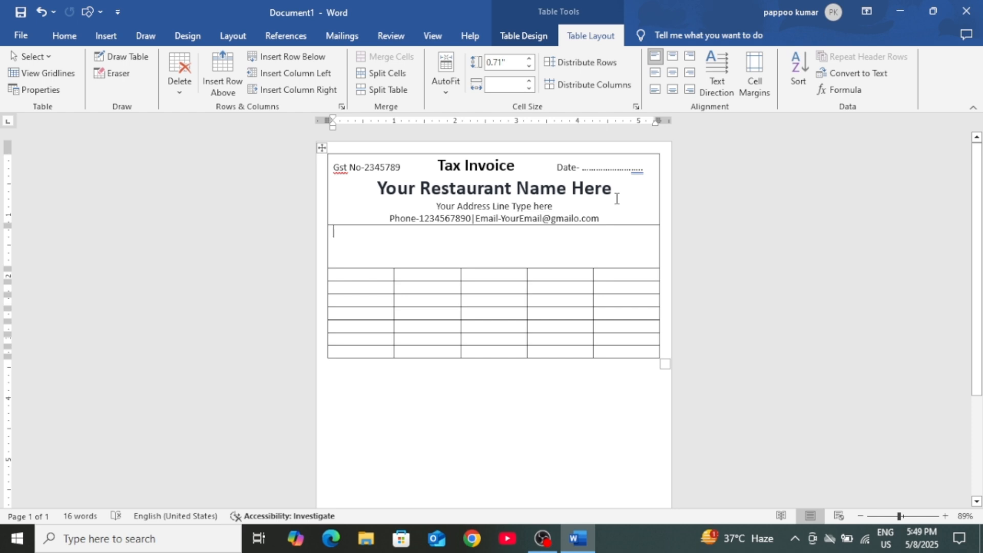
Enter "Customer Name-" followed by a dotted line across most of the merged second row.
type("Cu")
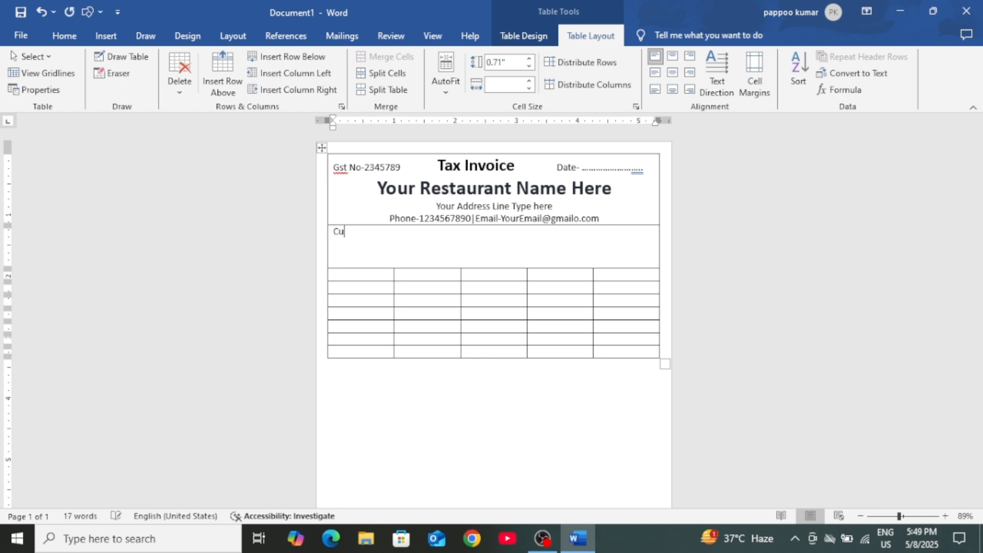
type("stomer Name-....................................................................")
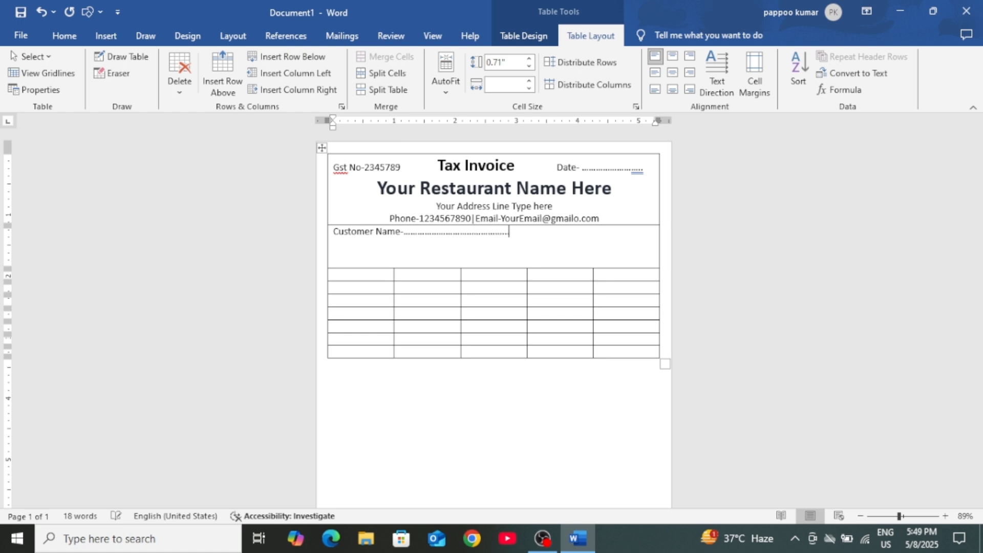
type(".................................................................")
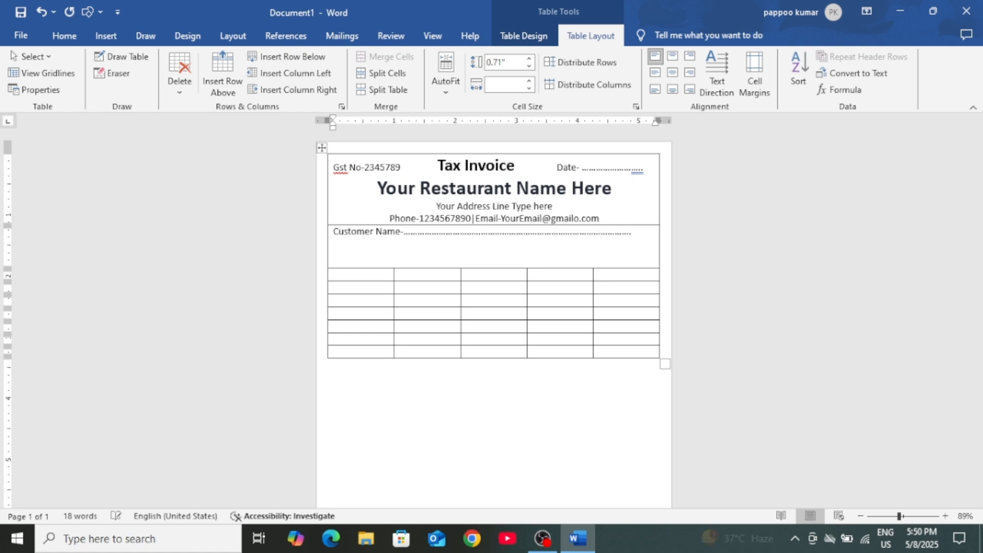
Add an "Address" line below the customer name, with a dotted line ending near the end of the one above.
key("Return")
type("Address.")
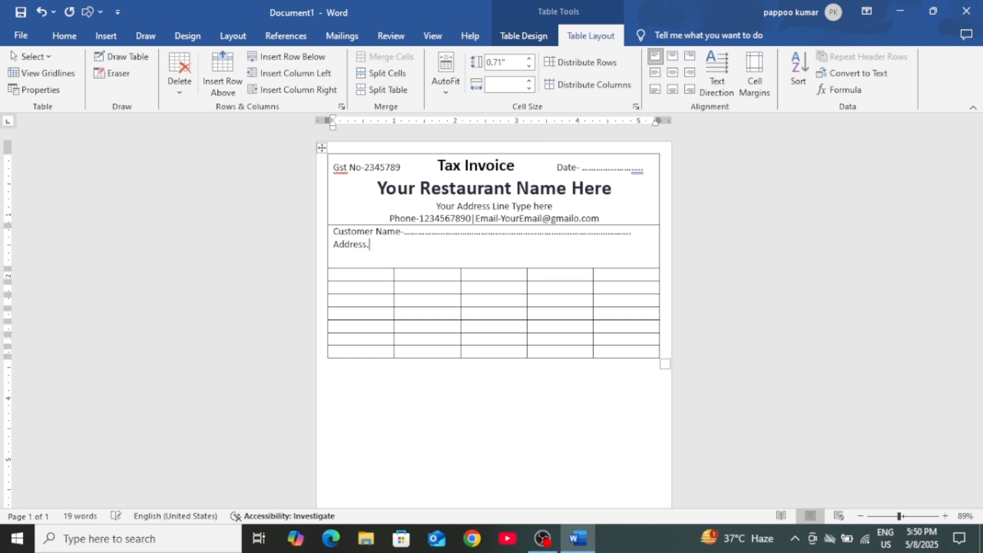
type(".....................................................................................")
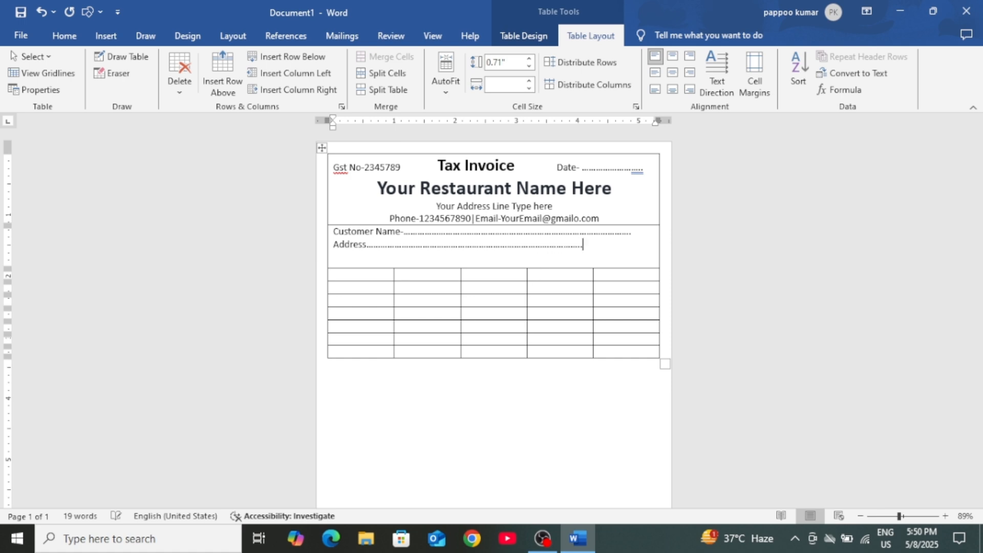
type(".....................")
key("BackSpace")
key("BackSpace")
key("BackSpace")
key("BackSpace")
Add a third line with "Bill No-" and "MO.No.-", each followed by a dotted line, below the address.
key("Return")
type("Bill No-........................................")
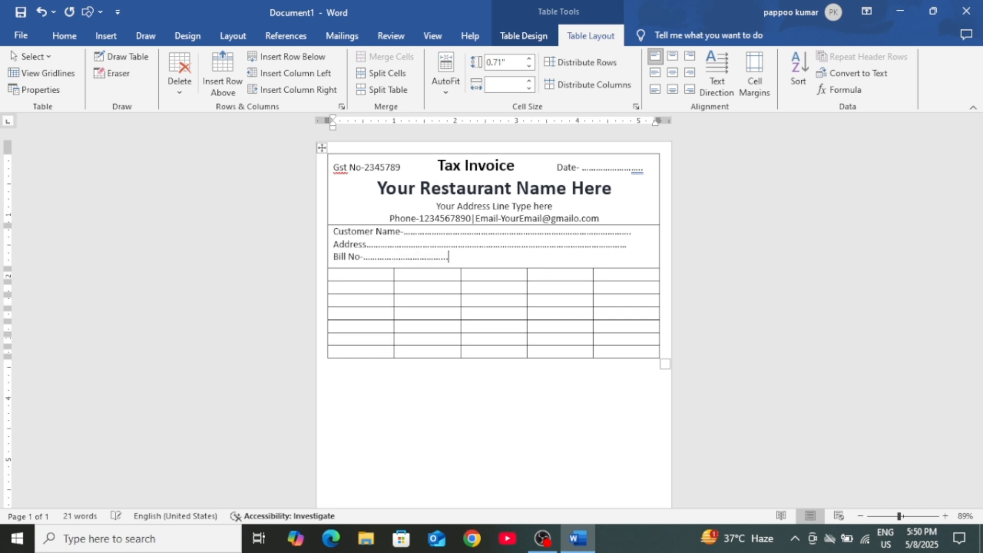
type("...........")
key("BackSpace")
key("BackSpace")
key("BackSpace")
key("BackSpace")
key("BackSpace")
key("BackSpace")
key("BackSpace")
type("MO.No.- .........................")
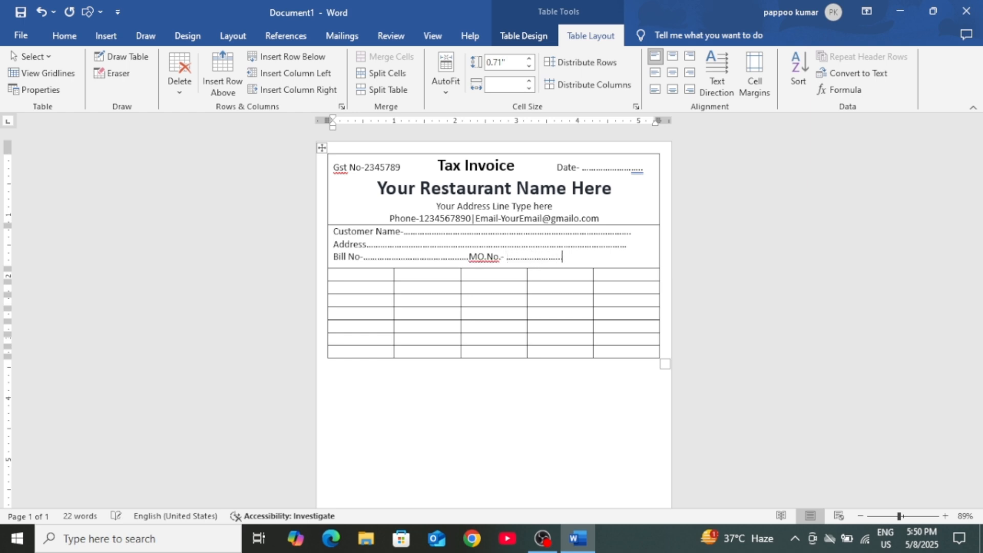
Extend the dotted line after "MO.No.-" so it ends near the end of the address line above.
type("..........................")
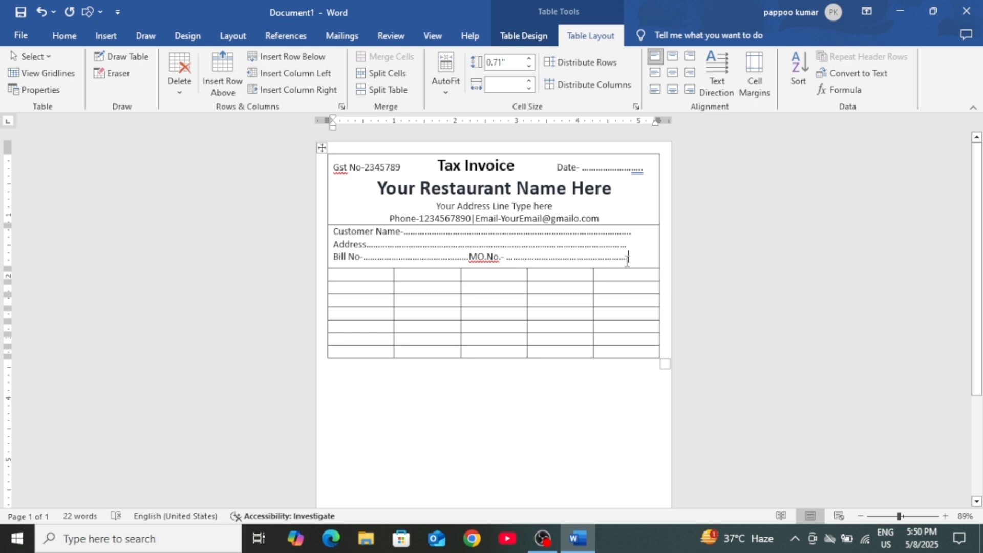
Make the three customer-details lines bold and set their line spacing to 1.5.
left_click_drag(630, 258, 343, 234)
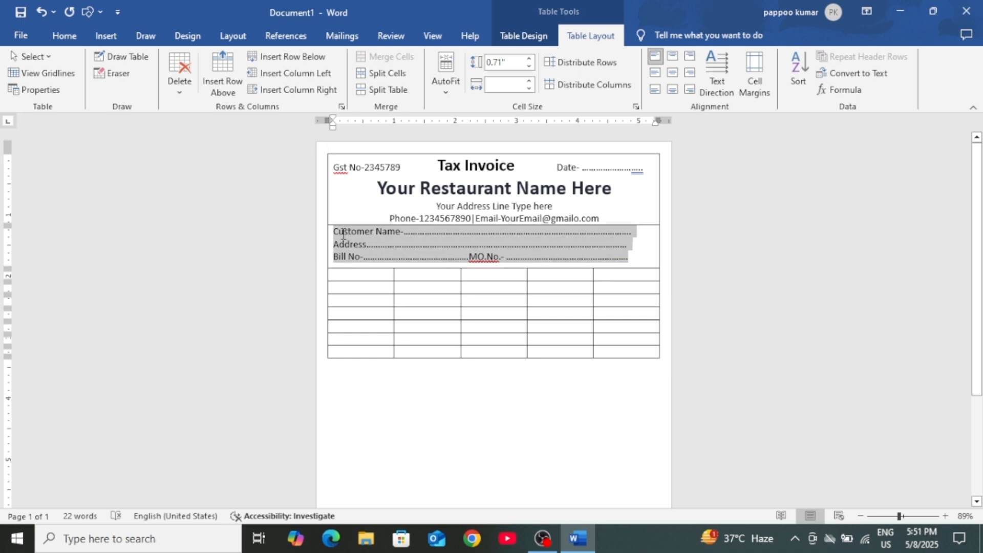
left_click(71, 36)
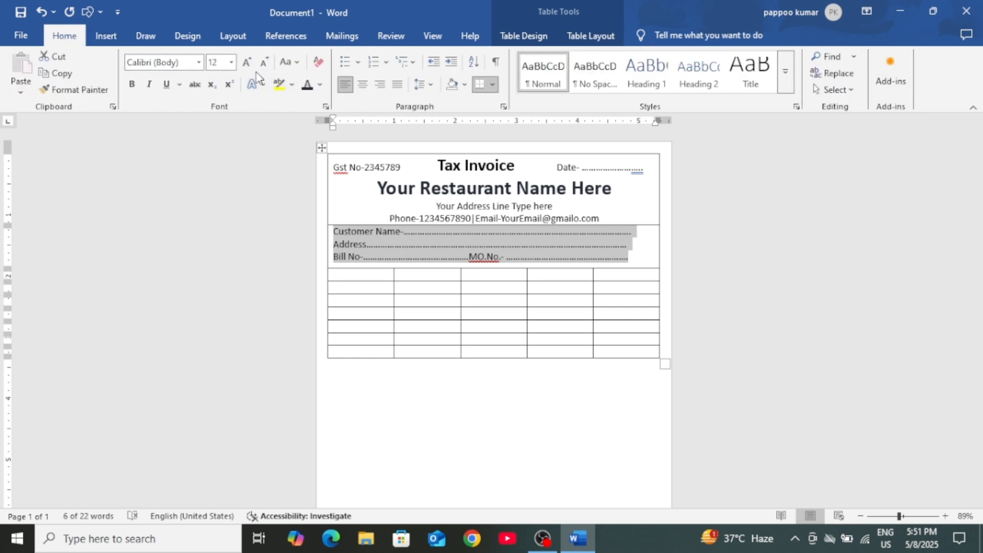
left_click(132, 90)
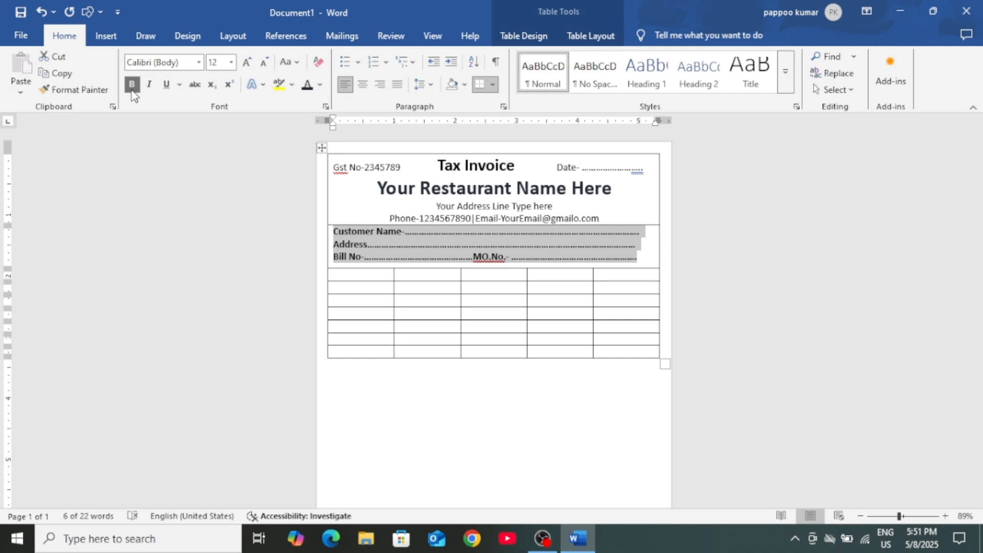
left_click(428, 90)
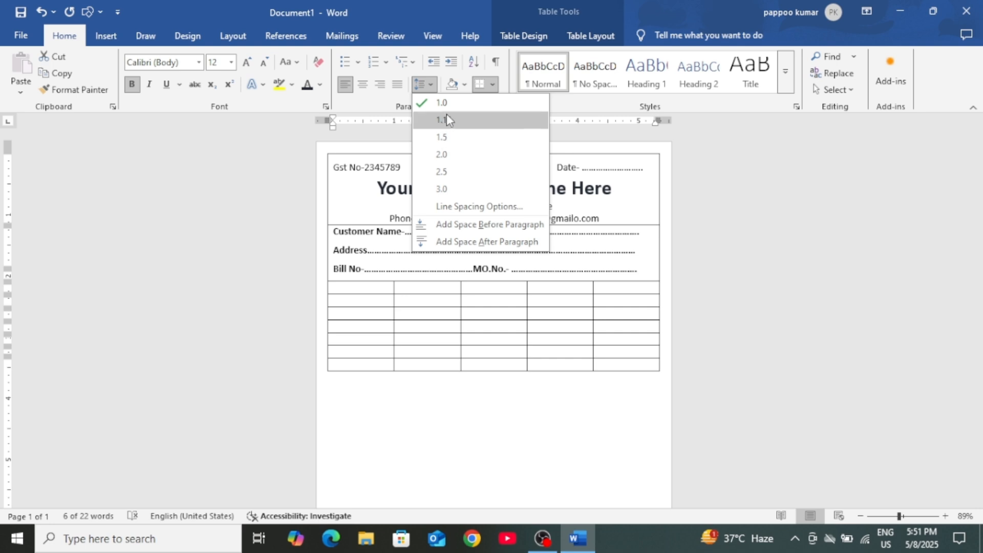
left_click(447, 142)
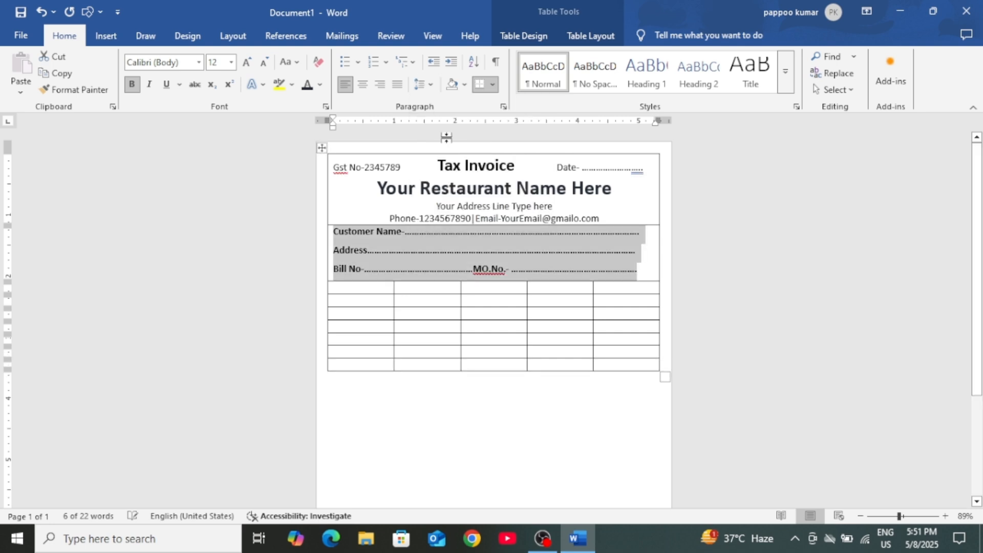
left_click(794, 284)
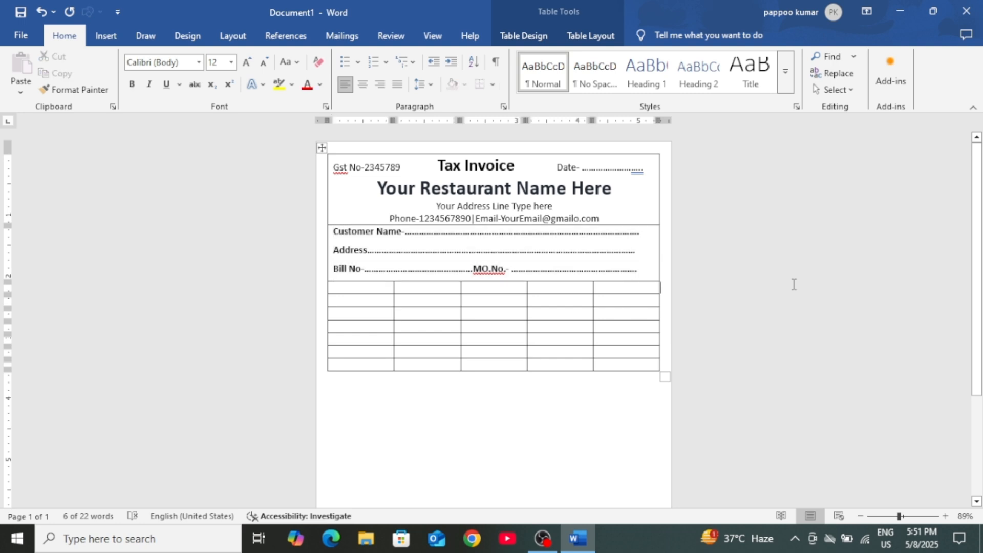
Enter the headings "S.N." and "Particular" in the first two cells of the row below the customer details.
left_click(366, 285)
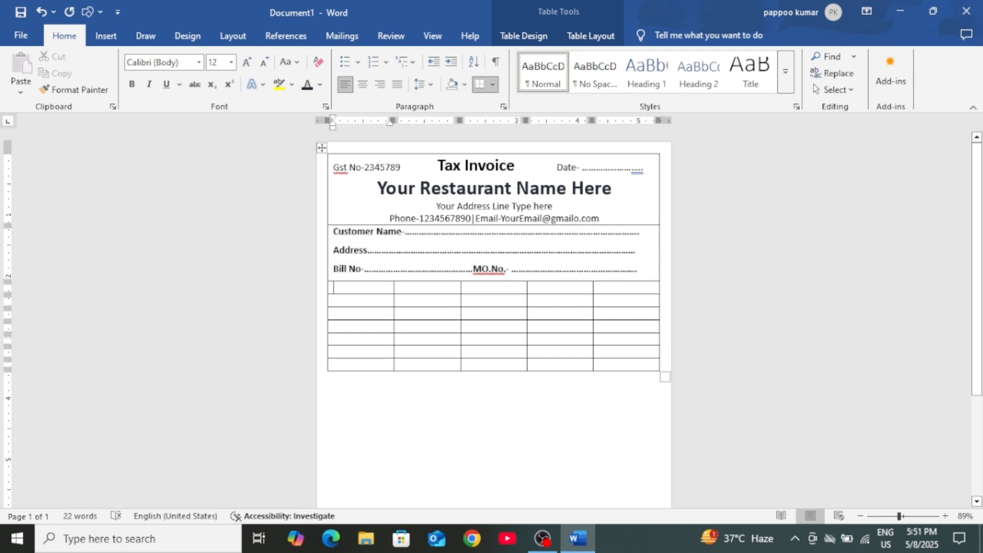
type("S")
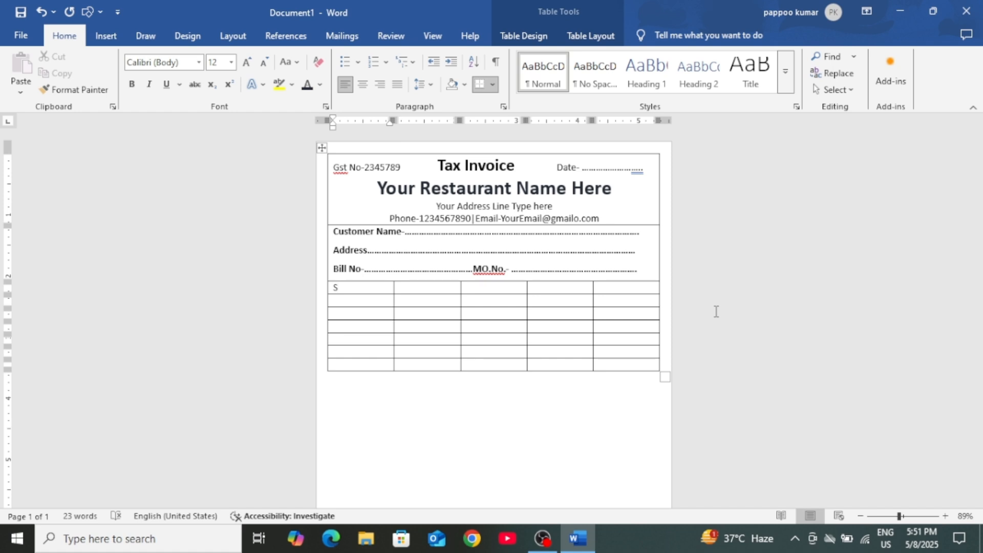
type(".no")
key("BackSpace")
key("BackSpace")
key("BackSpace")
type("N.")
key("Tab")
type("P")
type("r")
key("BackSpace")
key("BackSpace")
type("Particular")
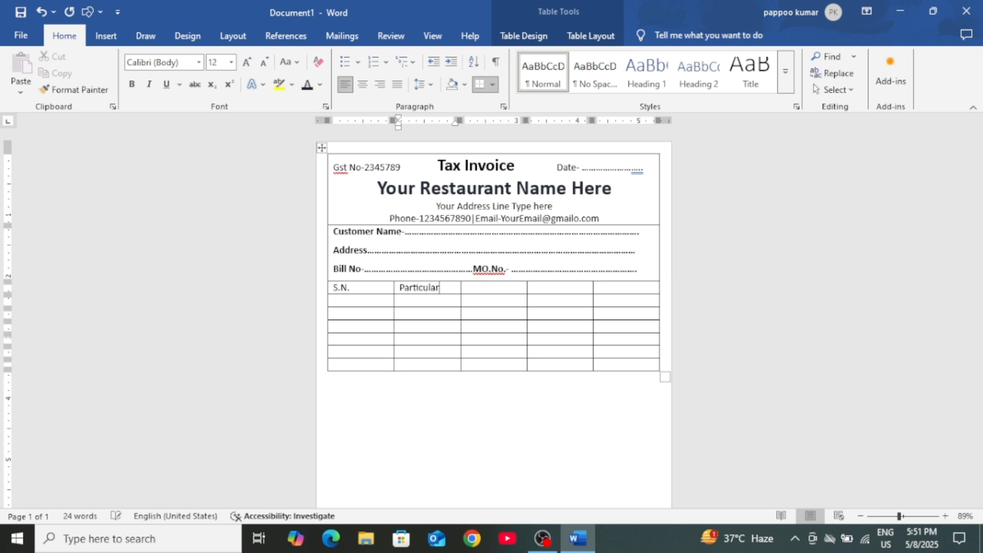
Enter the headings "Qty", "Rate" and "Amount" in the remaining three cells of the heading row.
key("Tab")
type("Qty")
key("Tab")
type("Rate")
key("Tab")
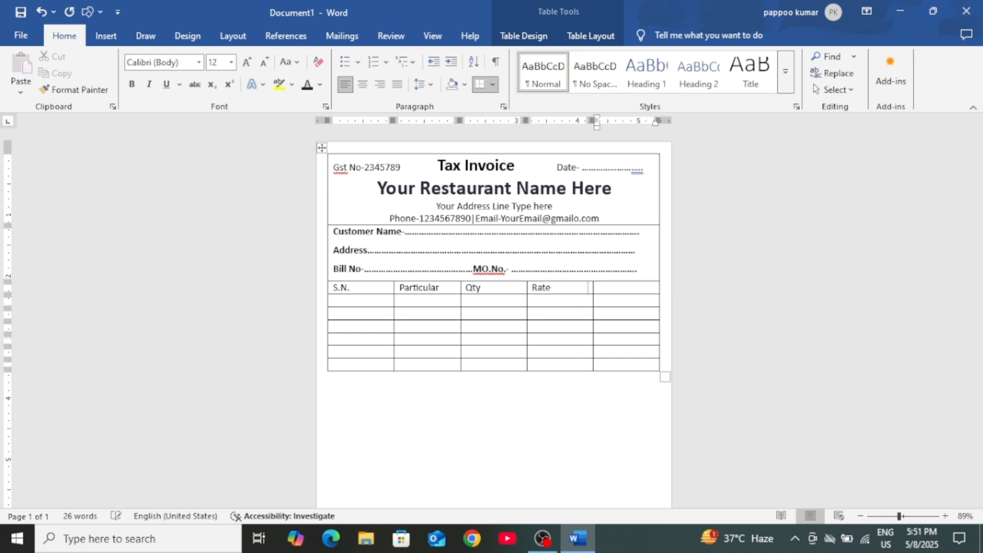
type("Amount")
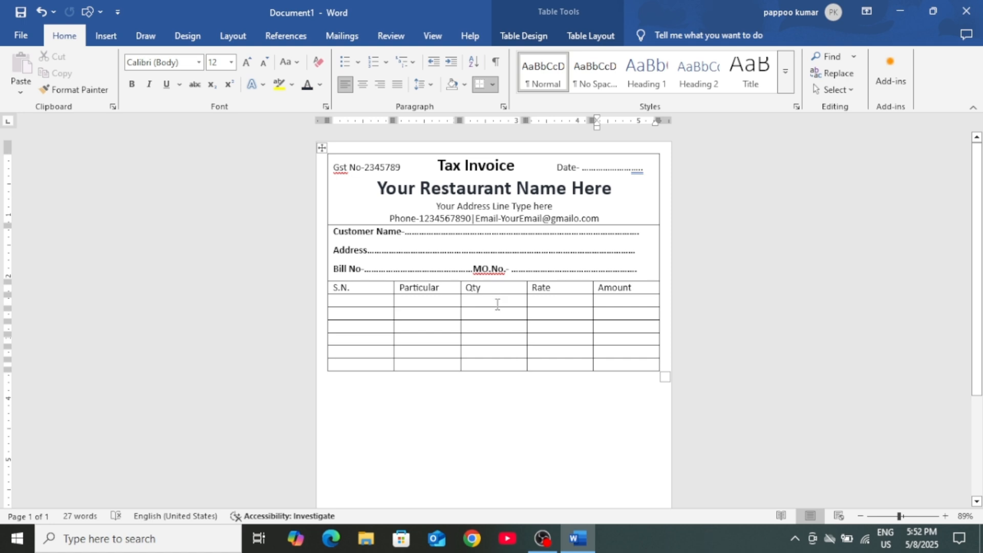
Increase the height of the empty row below the column headings to about 3.6 inches for the item list.
left_click_drag(495, 308, 495, 453)
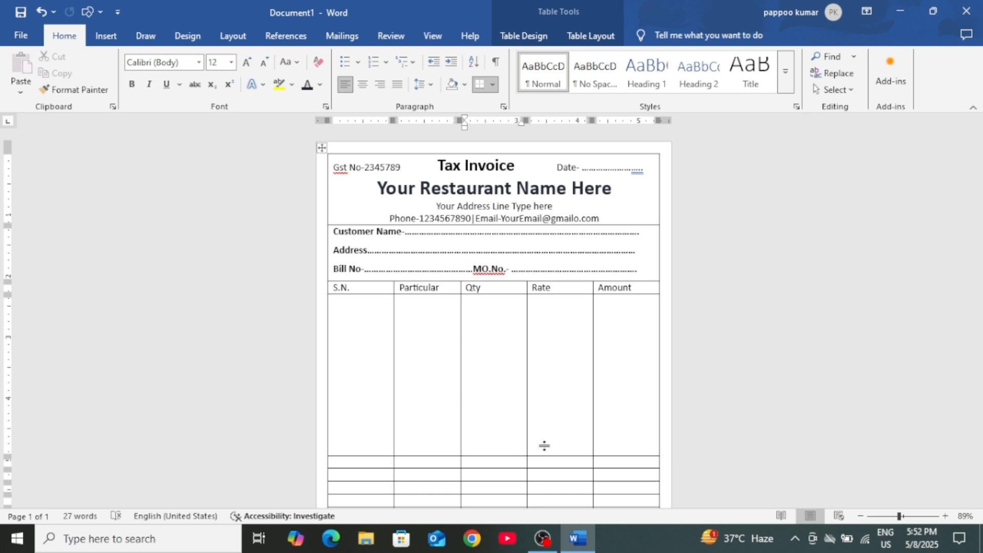
scroll(738, 374, "down", 3)
scroll(737, 371, "down", 2)
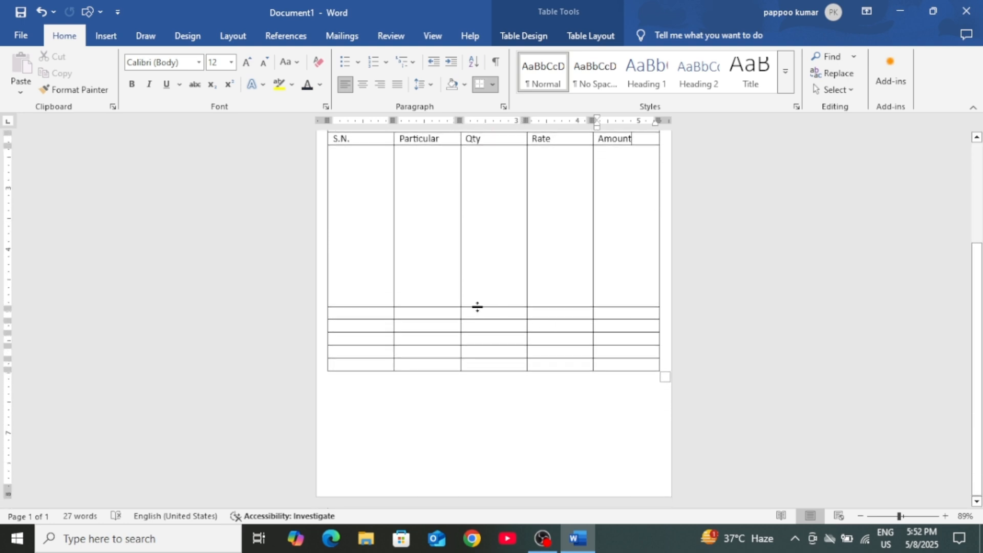
left_click_drag(477, 307, 477, 391)
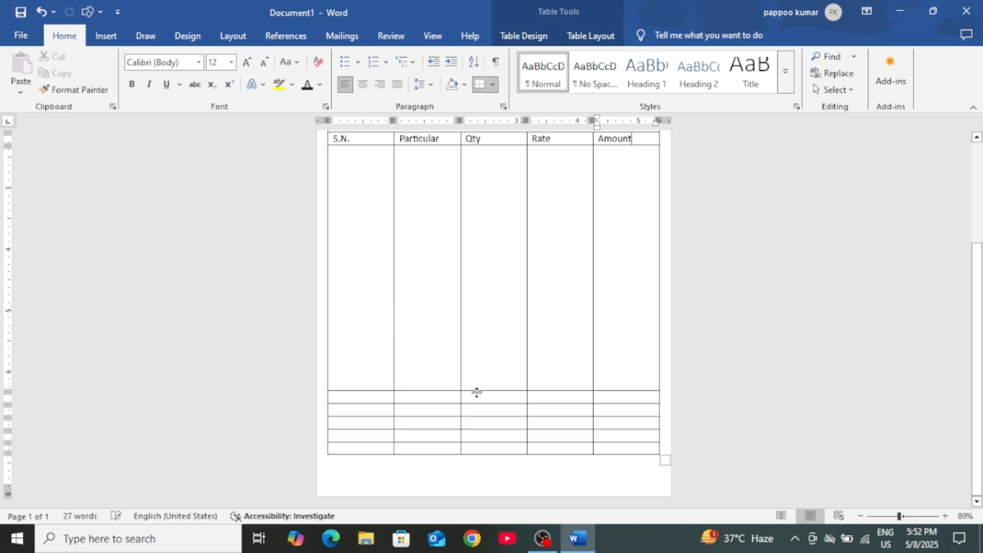
left_click_drag(476, 381, 477, 364)
scroll(776, 327, "up", 5)
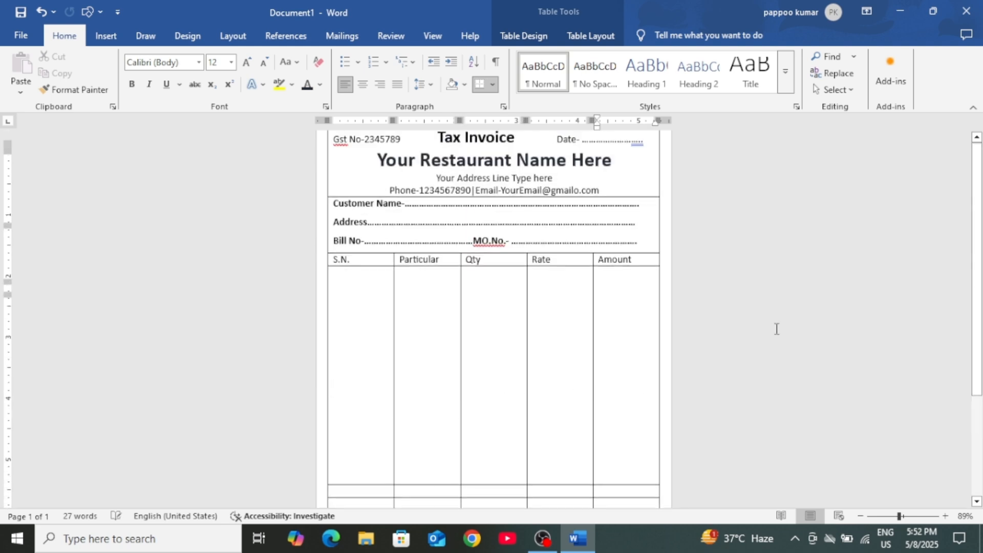
scroll(776, 327, "down", 5)
scroll(777, 329, "up", 3)
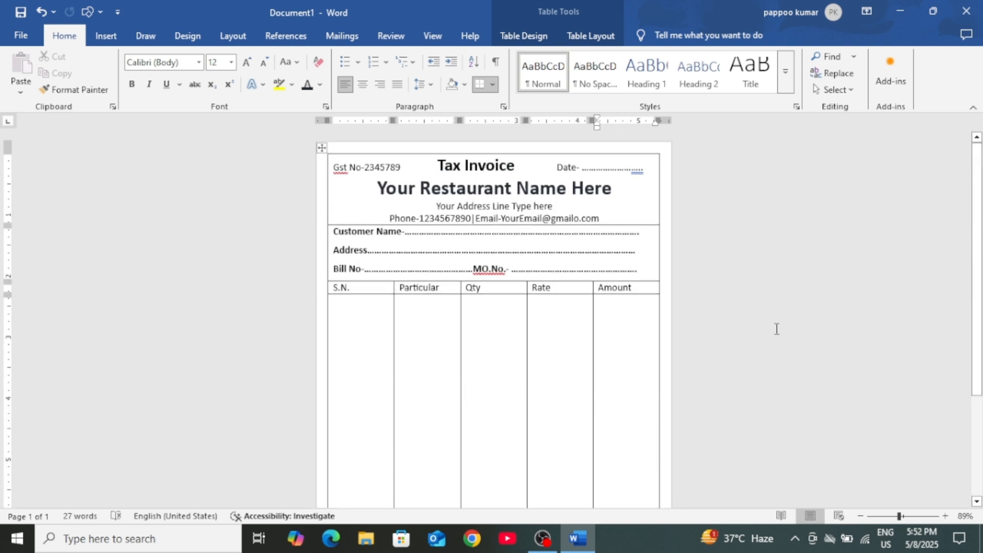
Widen the Particular column by narrowing the Qty and S.N. columns on either side of it.
scroll(776, 329, "down", 3)
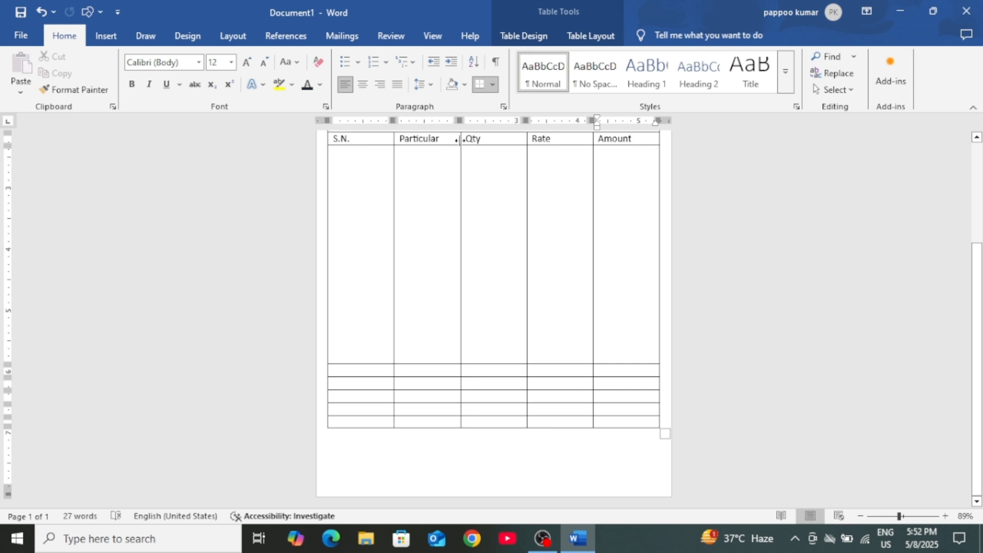
left_click_drag(460, 141, 496, 143)
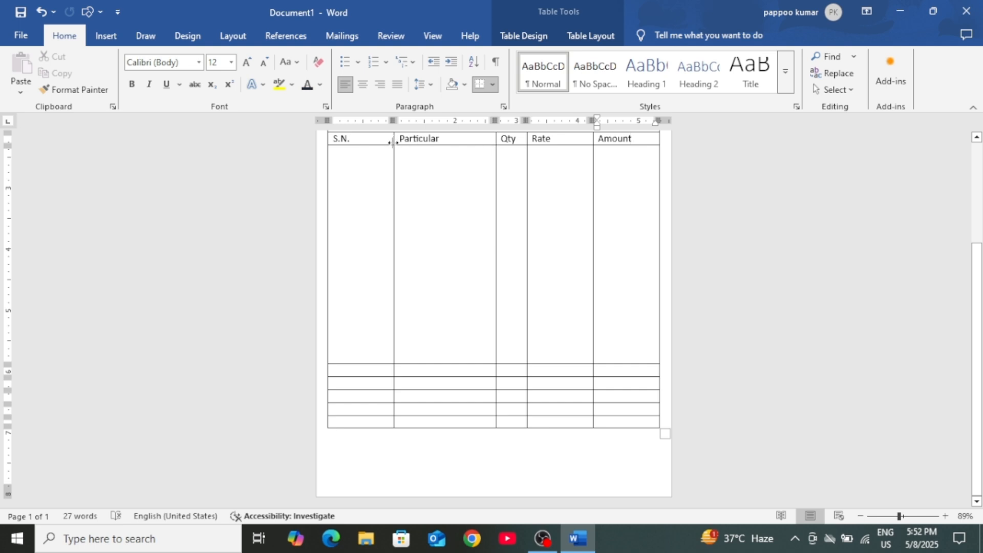
left_click_drag(393, 144, 364, 149)
Make the five column headings from S.N. to Amount bold and centred.
scroll(516, 254, "up", 2)
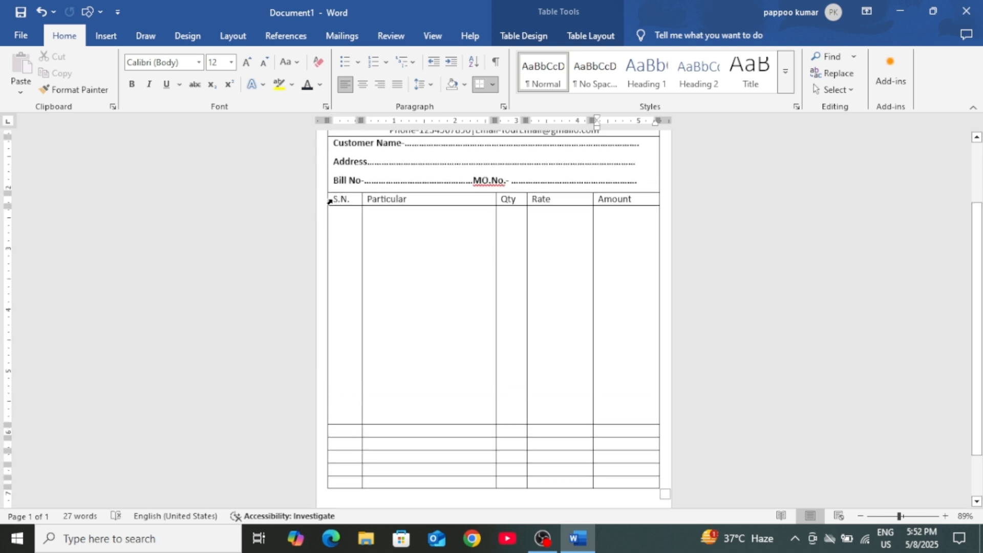
left_click_drag(336, 199, 637, 199)
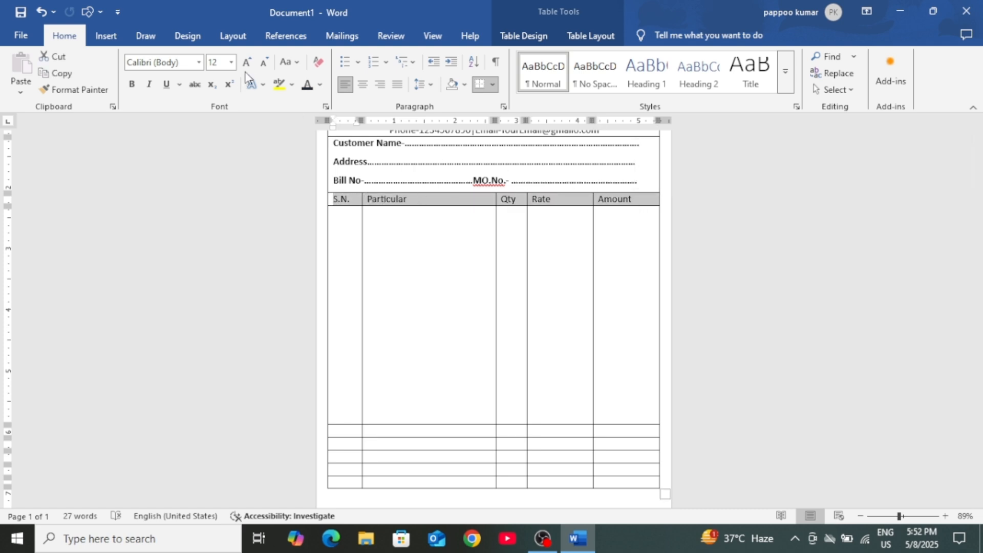
left_click(135, 87)
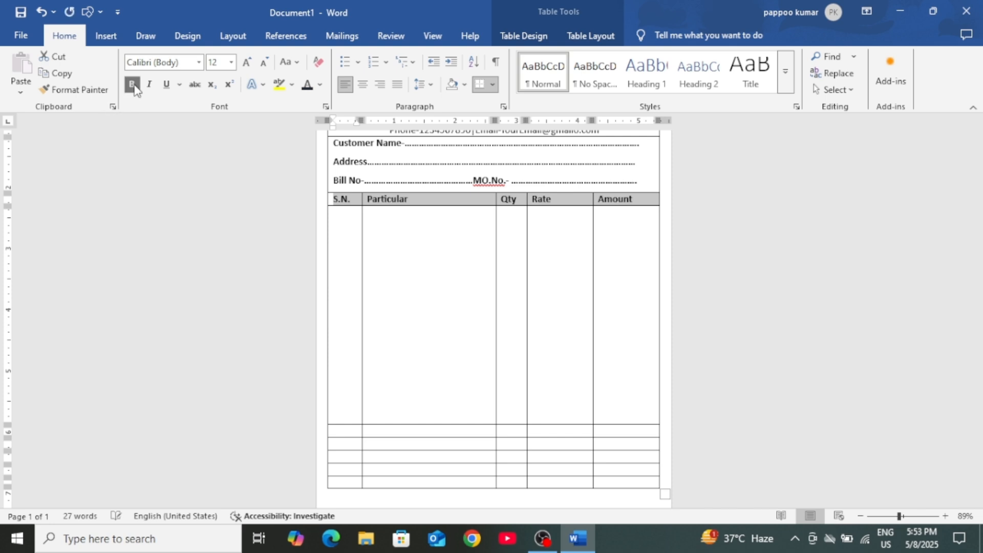
left_click(365, 87)
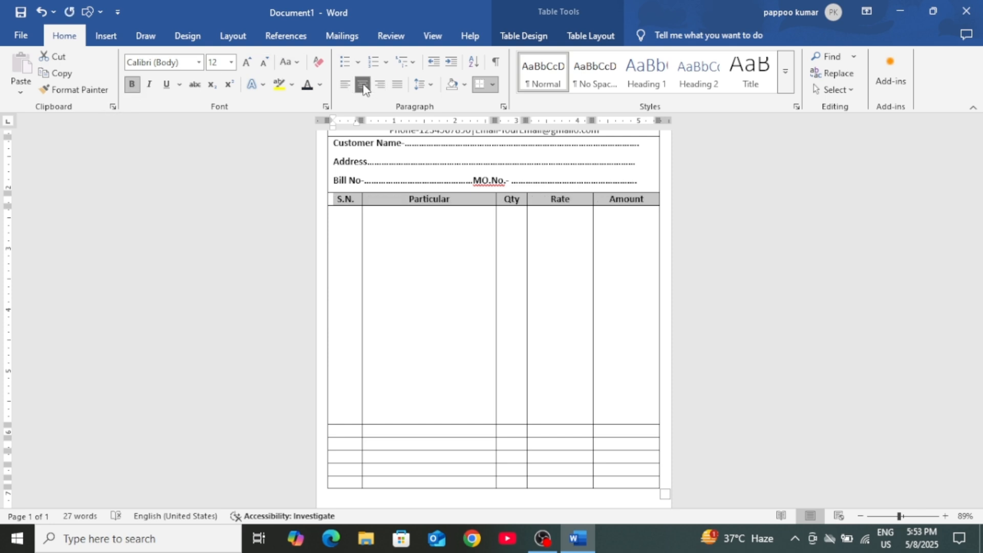
left_click(789, 269)
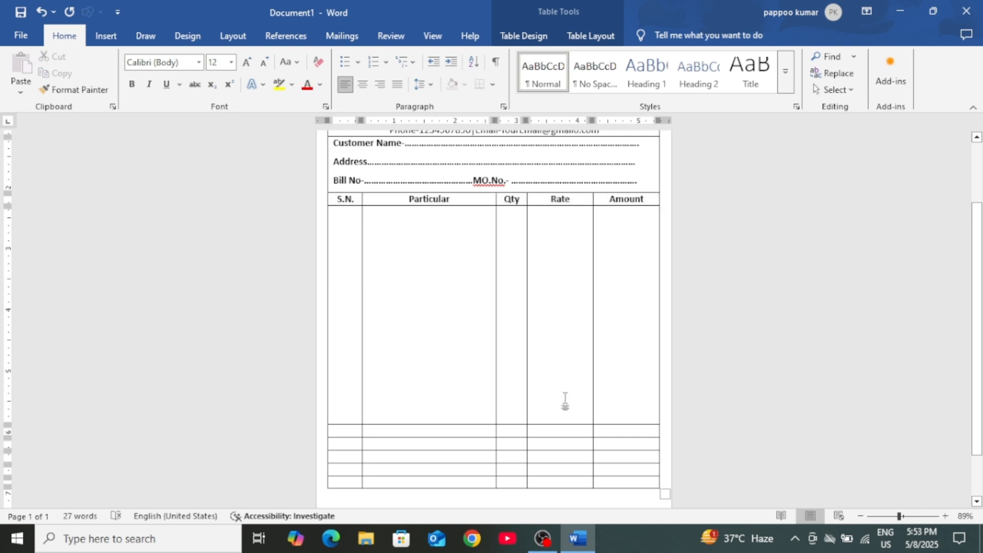
Merge the Qty and Rate cells in each of the first four rows below the tall item row.
scroll(566, 402, "down", 2)
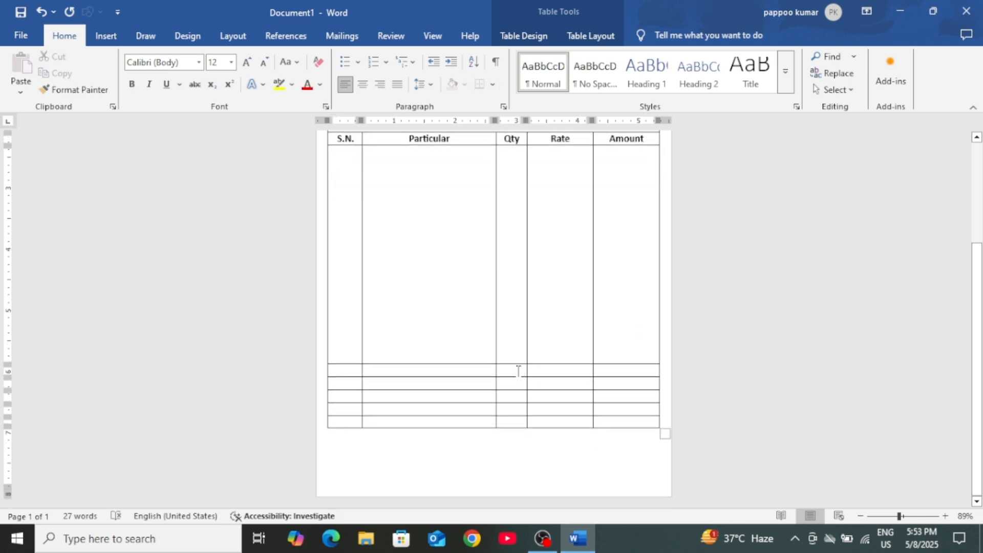
left_click_drag(518, 371, 551, 370)
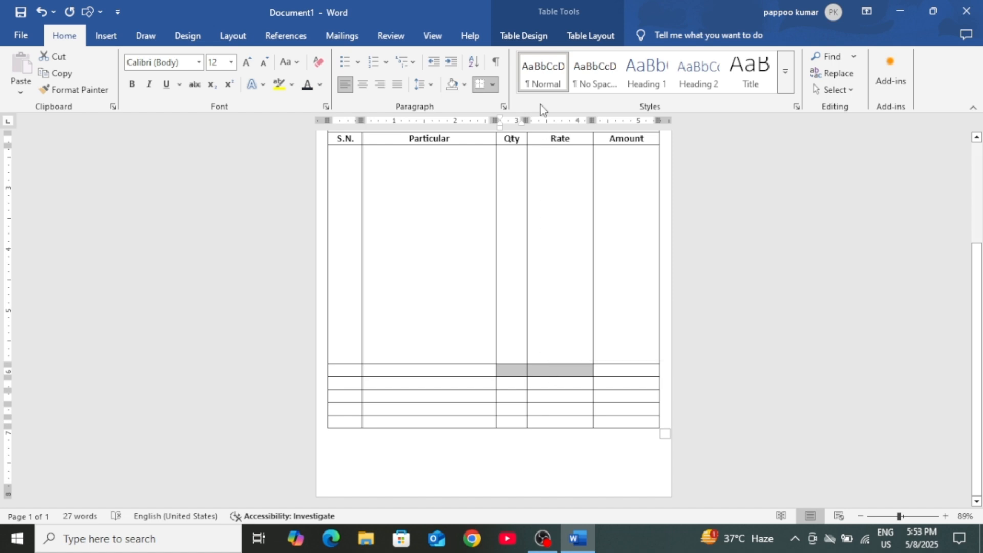
left_click(591, 36)
left_click(388, 57)
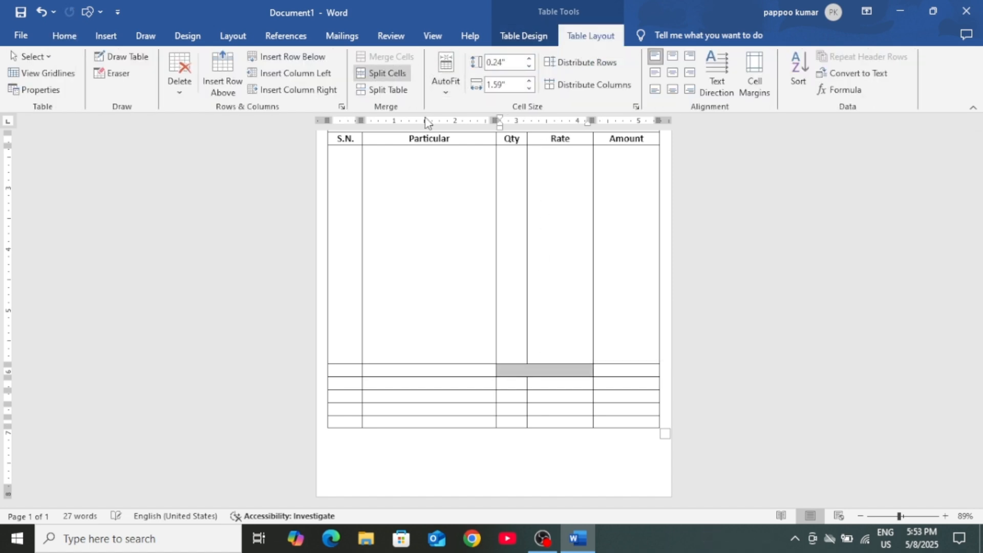
left_click_drag(518, 383, 558, 383)
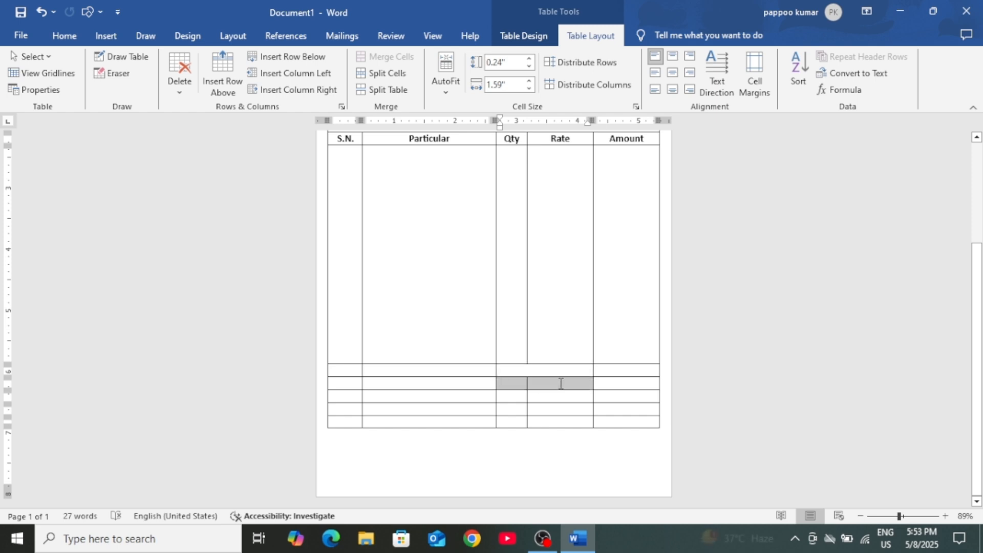
left_click(382, 58)
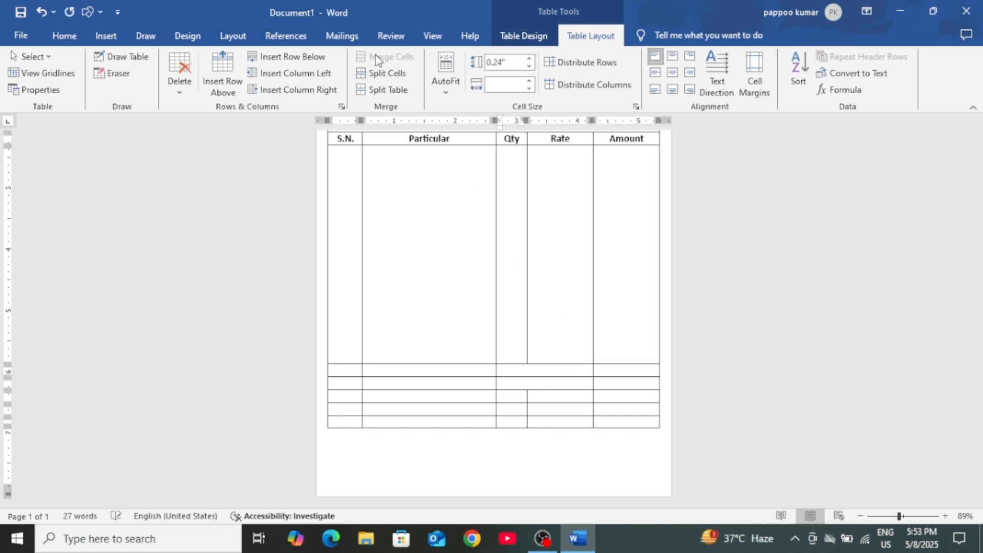
left_click_drag(515, 398, 562, 397)
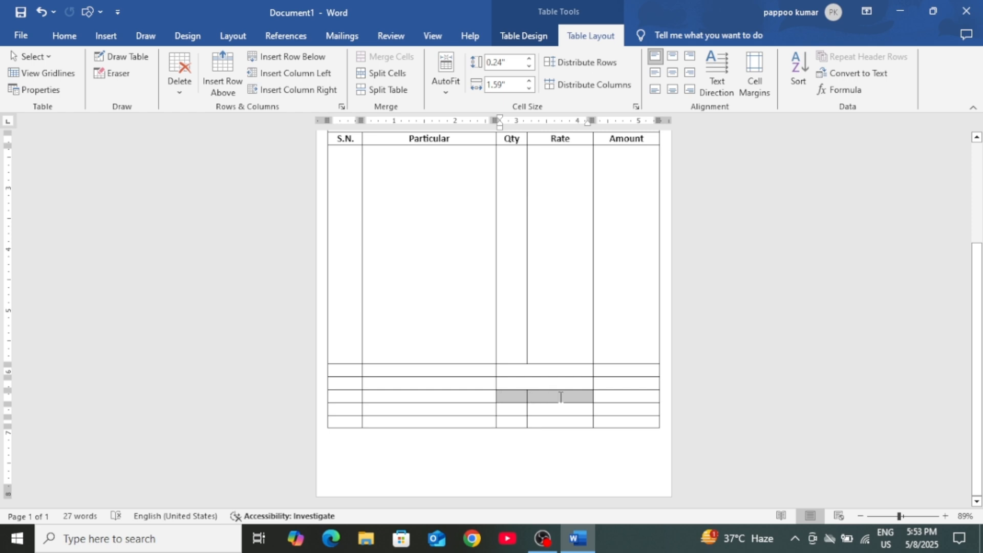
left_click(399, 60)
left_click_drag(516, 409, 532, 410)
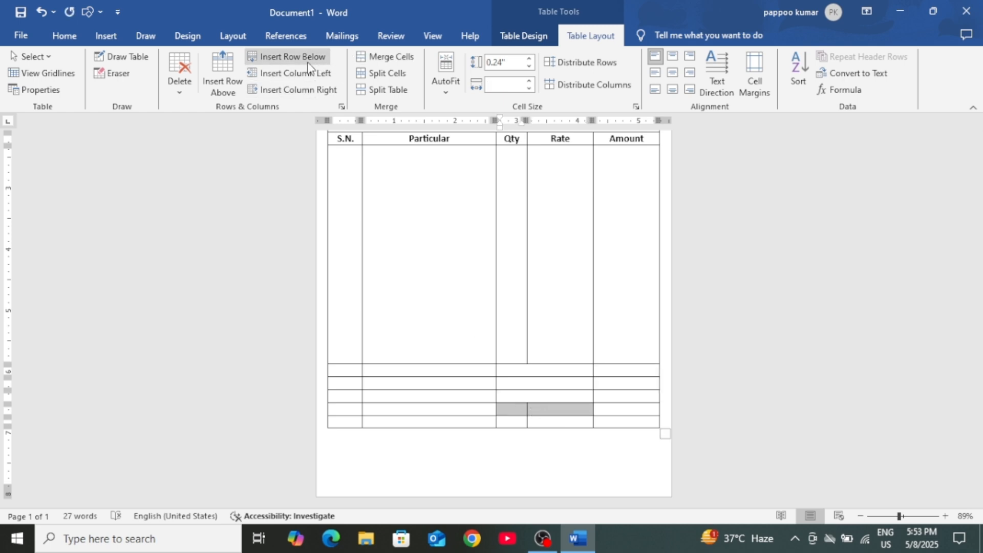
left_click(385, 58)
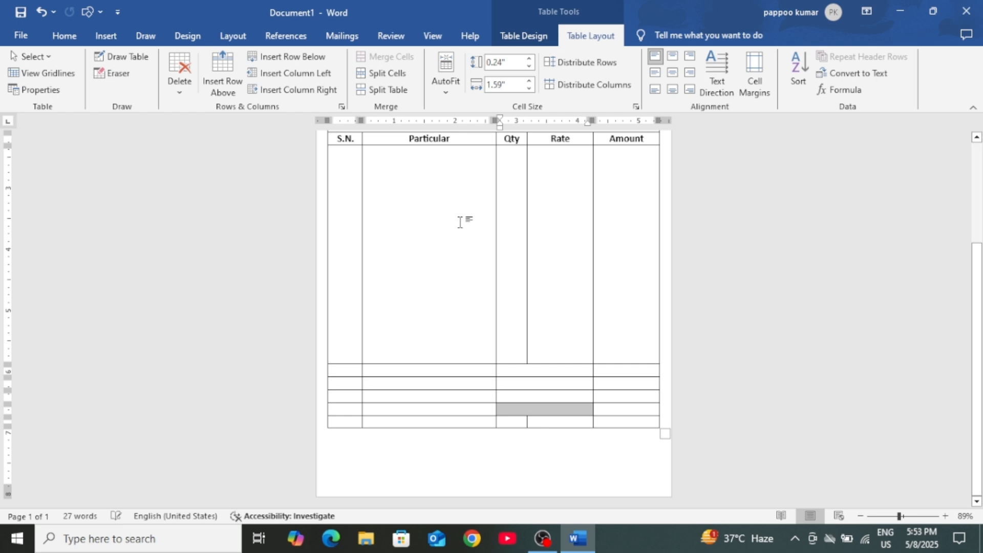
Enter the labels Total, Dis%, Gst12% and G.Total in the four merged cells below the Qty and Rate columns.
left_click(535, 368)
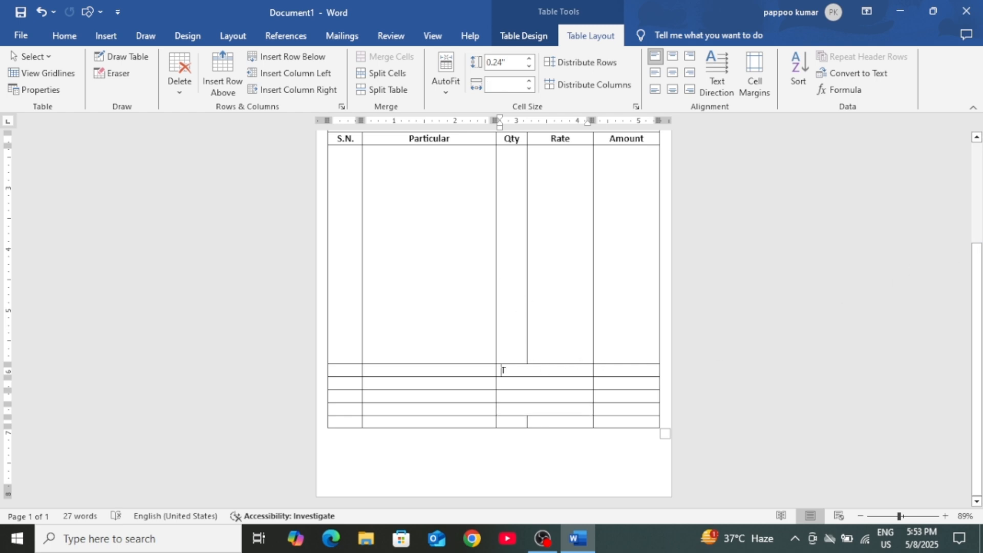
type("T")
type("Gs")
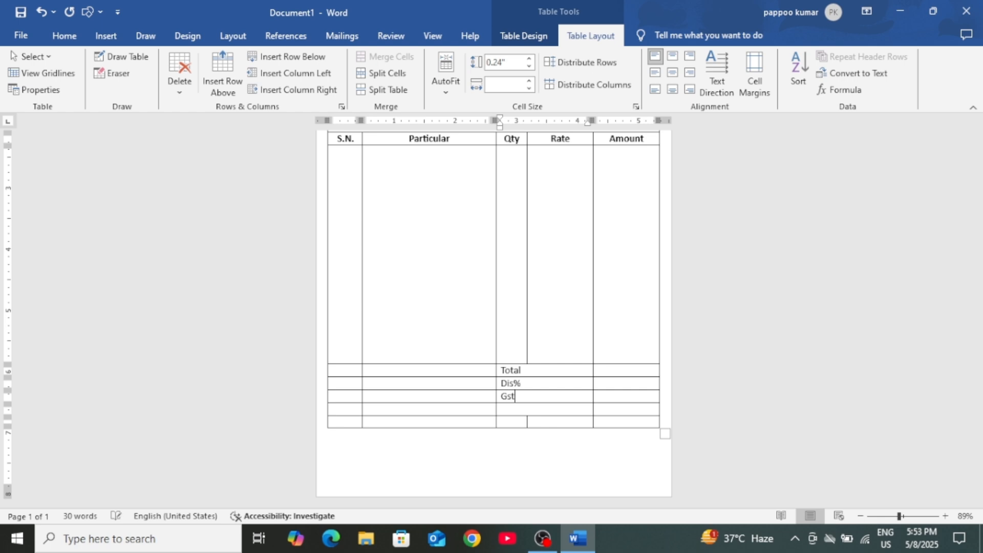
type("t12%")
left_click(544, 410)
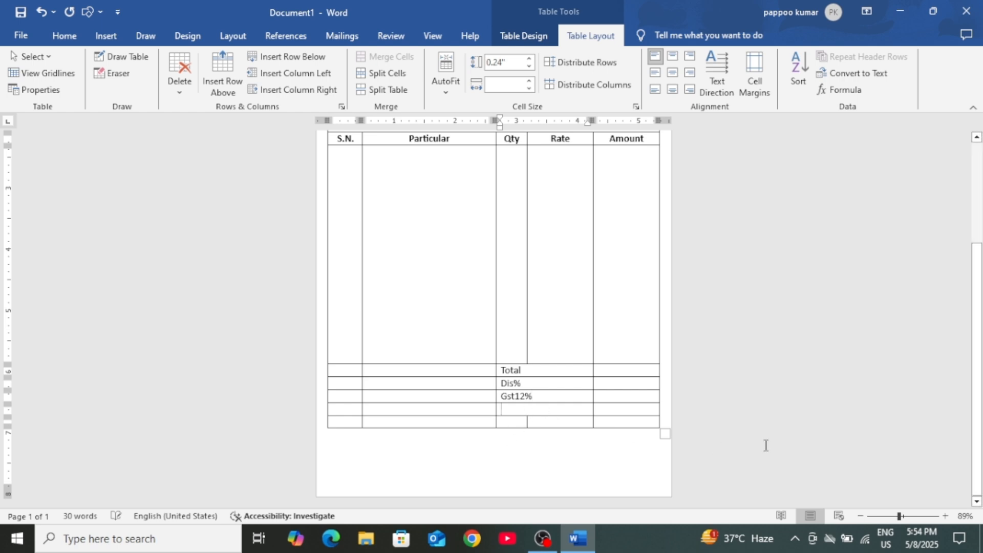
type("G")
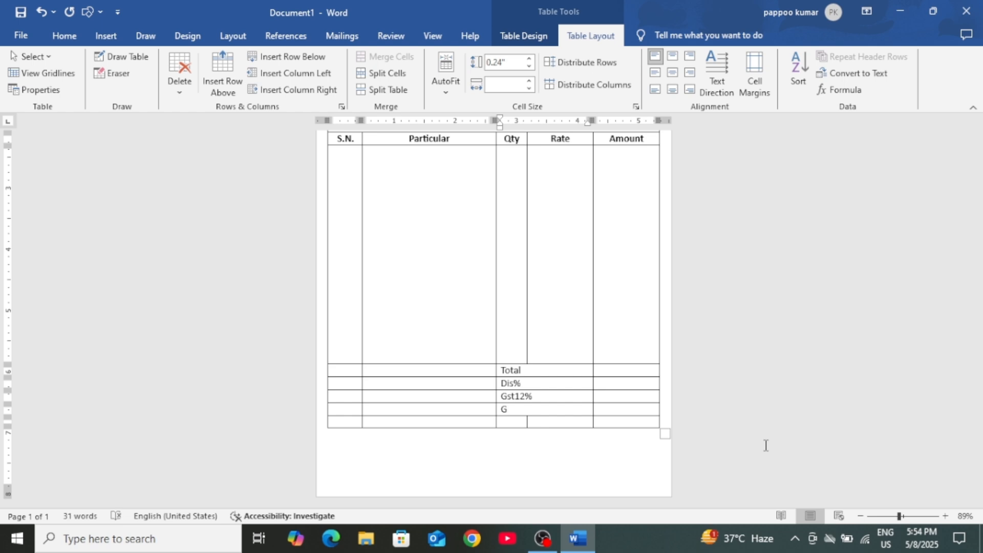
type(".Total")
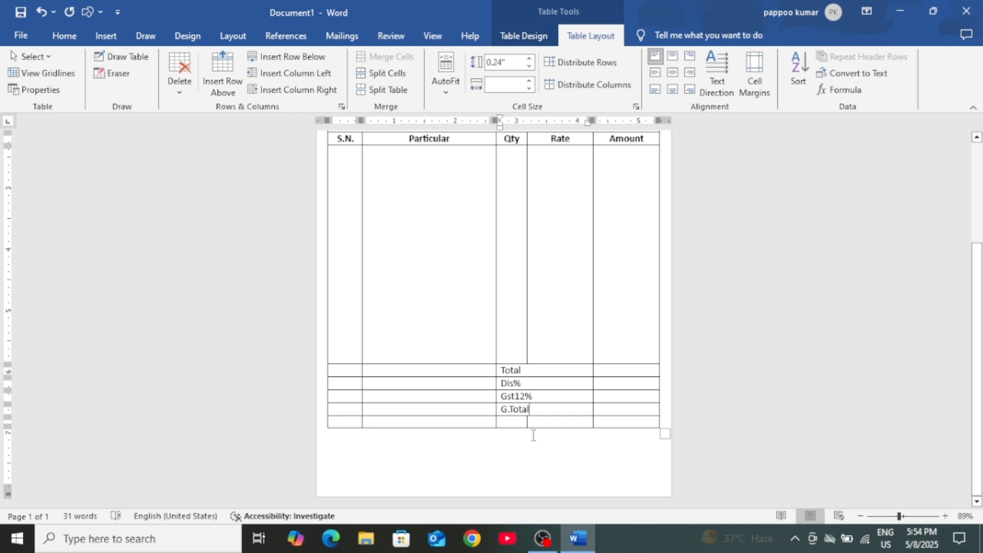
Make the four labels from Total to G.Total bold and centred.
left_click_drag(502, 412, 504, 365)
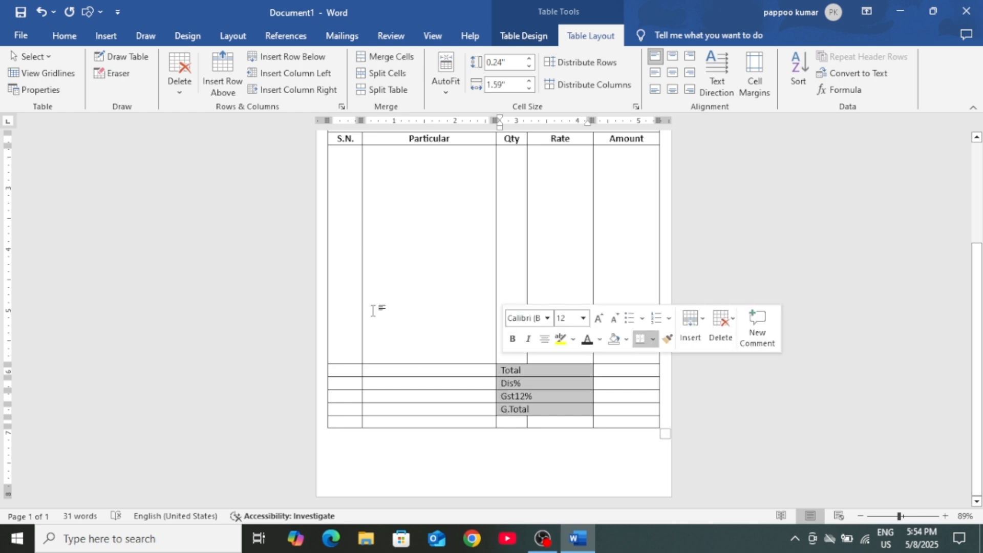
left_click(63, 38)
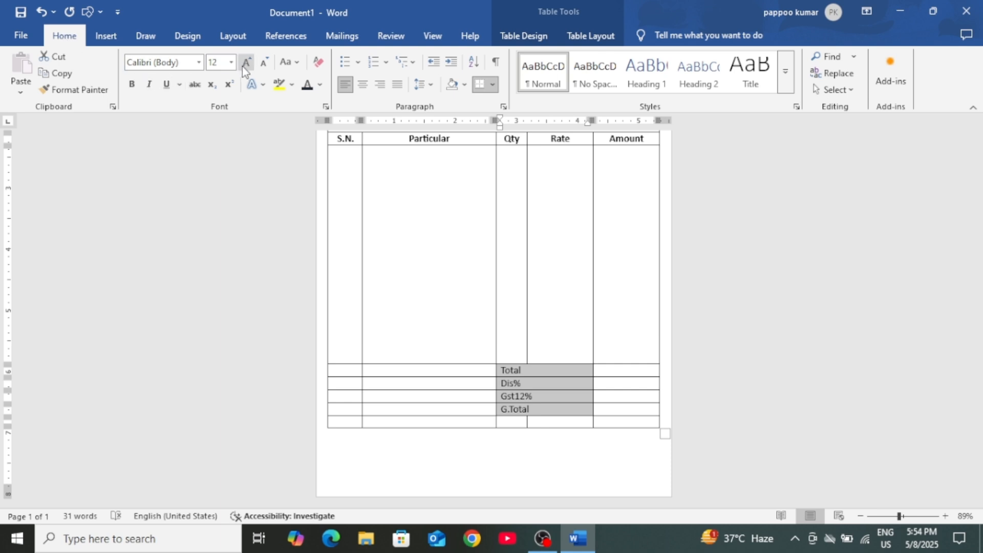
left_click(132, 85)
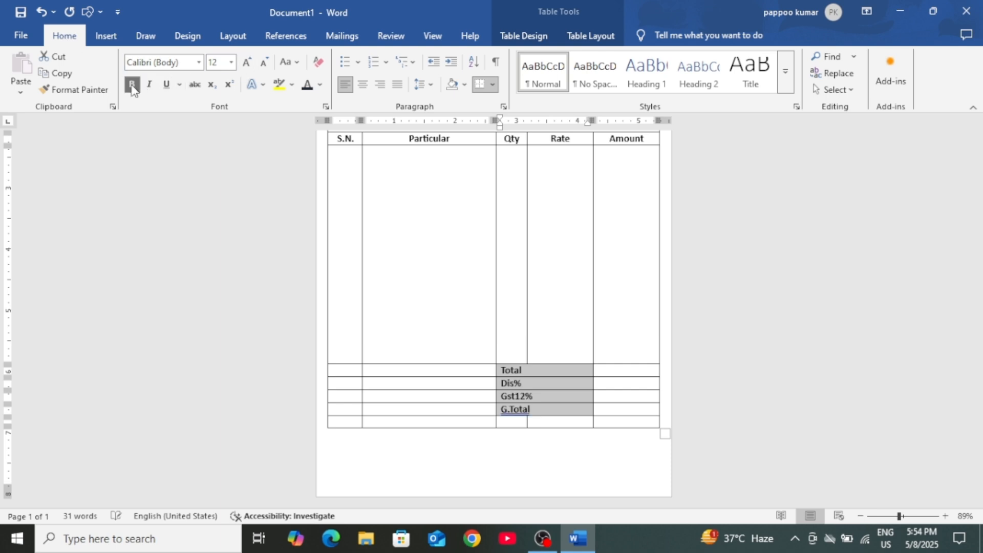
left_click(363, 86)
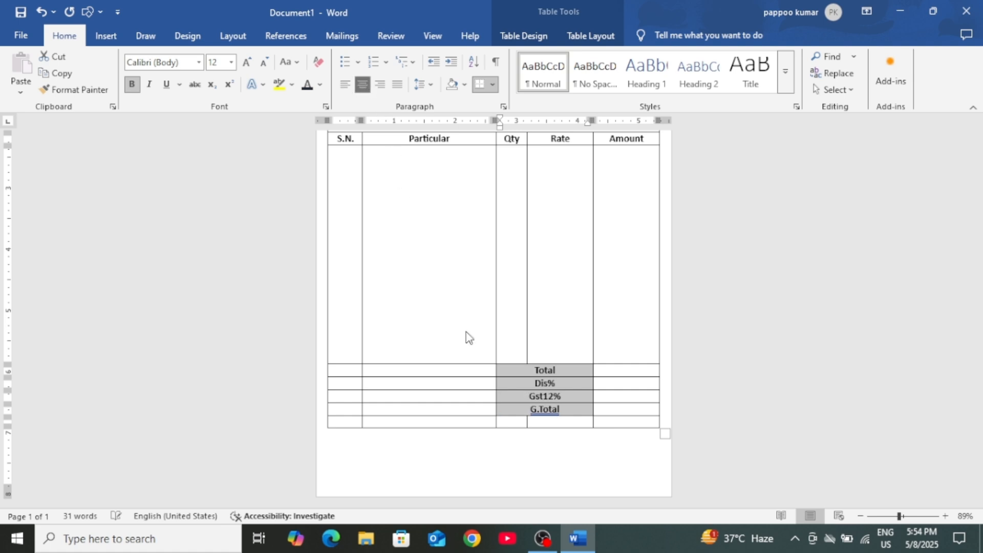
Merge the empty S.N. and Particular cells beside the four totals rows into one cell.
left_click(493, 372)
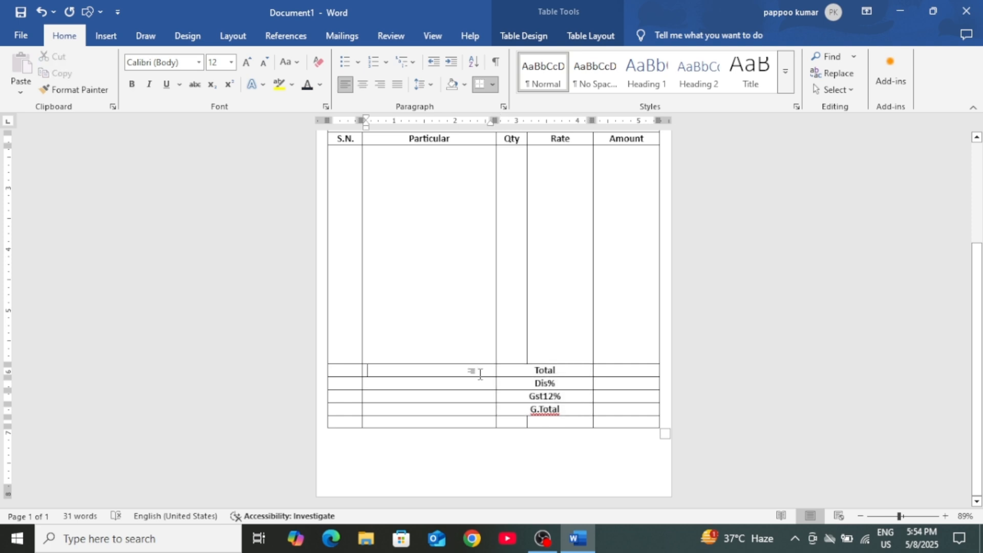
left_click_drag(340, 370, 466, 411)
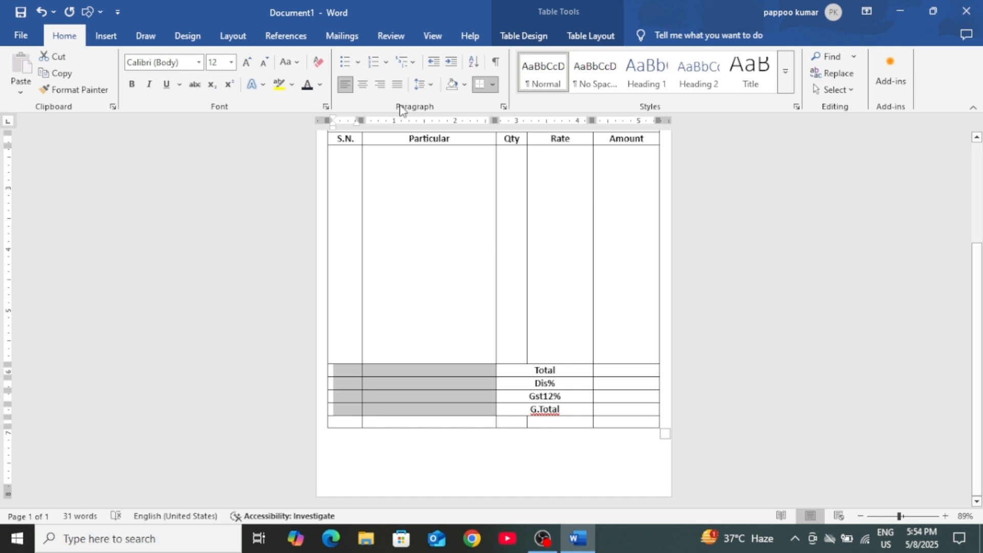
left_click(589, 38)
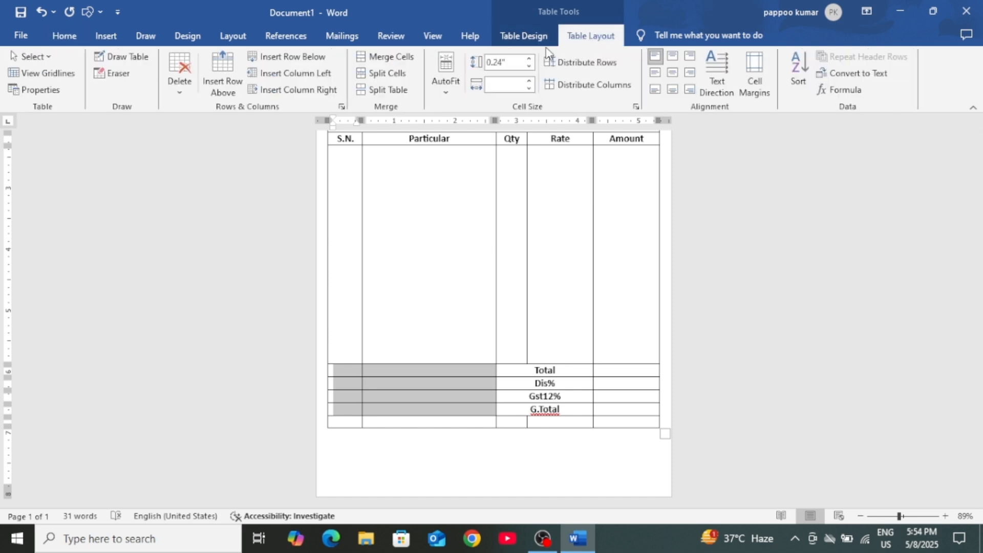
left_click(385, 58)
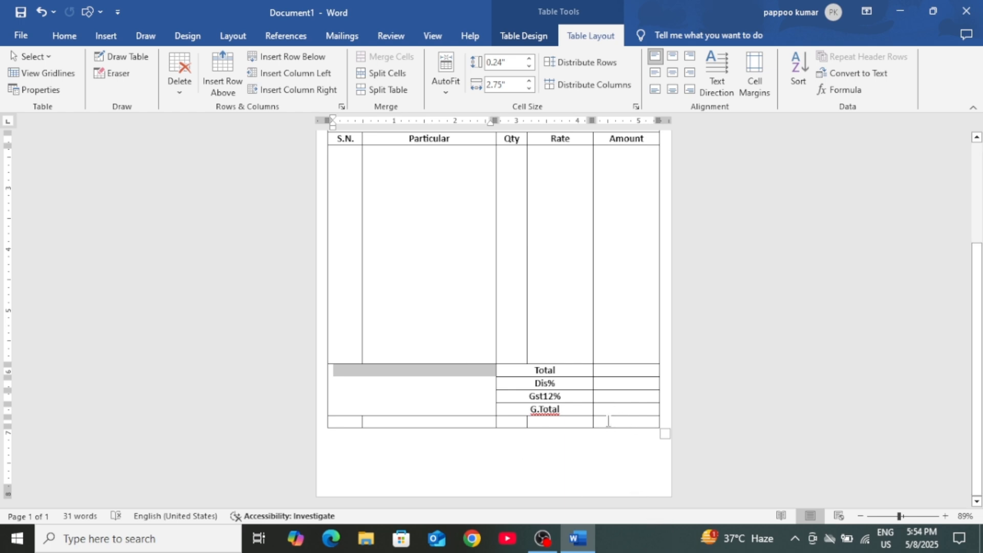
Merge all cells of the last table row into one and increase its height to about 0.59 inches.
left_click_drag(608, 420, 339, 422)
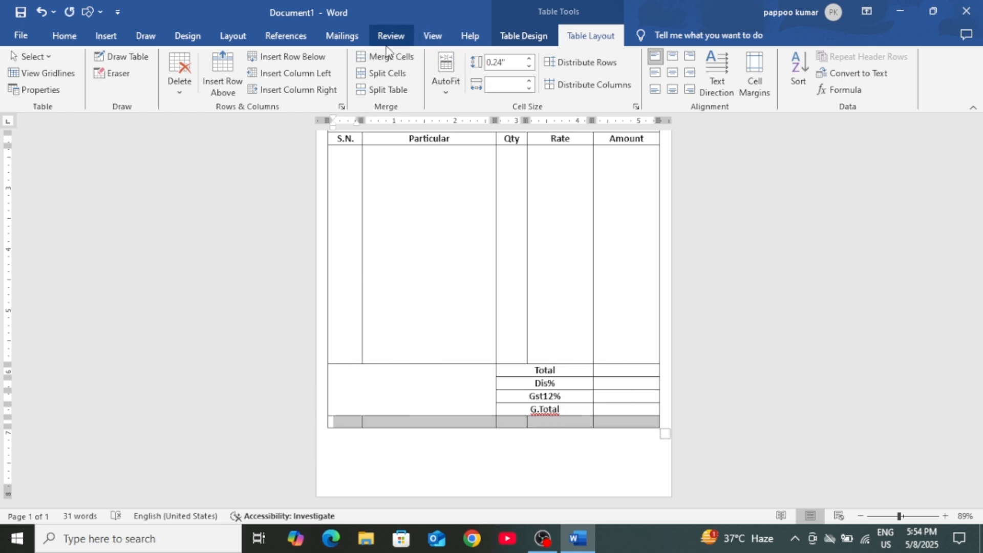
left_click(387, 60)
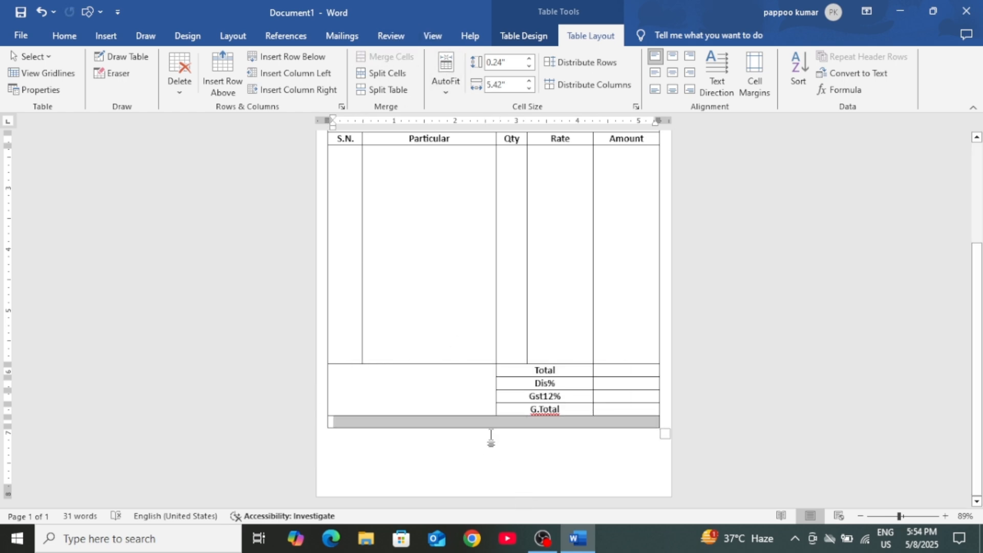
left_click_drag(490, 428, 494, 450)
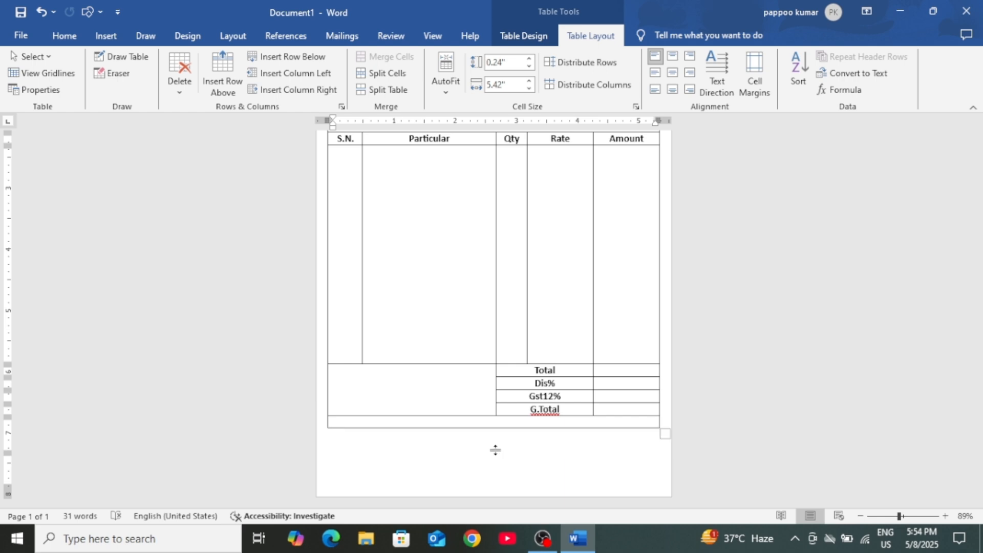
left_click(796, 361)
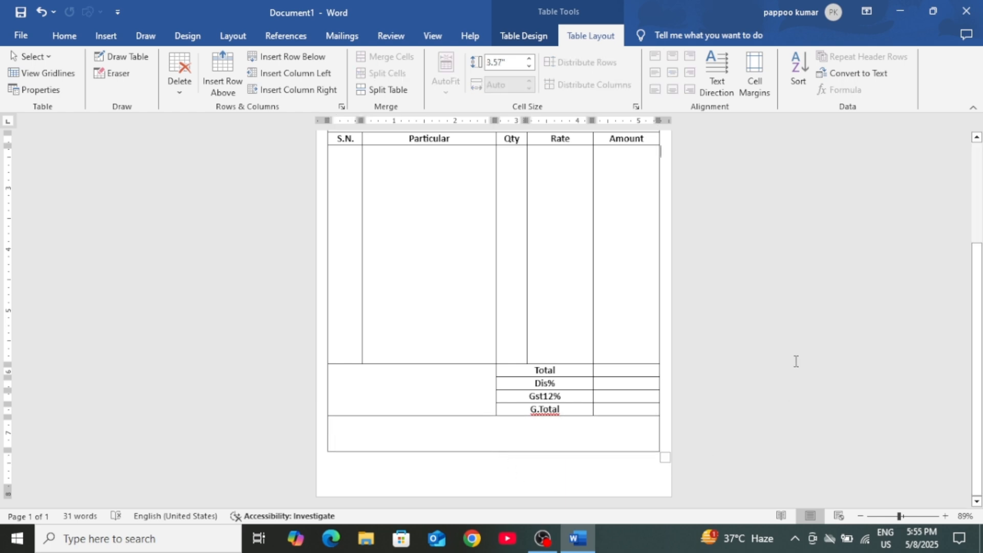
Insert a black WordArt reading Signature in the merged last row of the table.
left_click(526, 429)
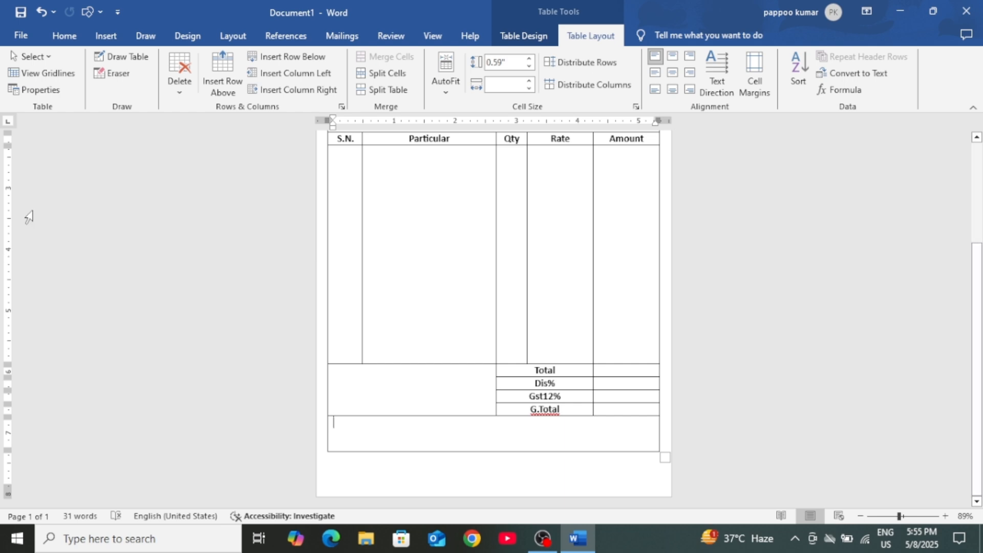
left_click(109, 38)
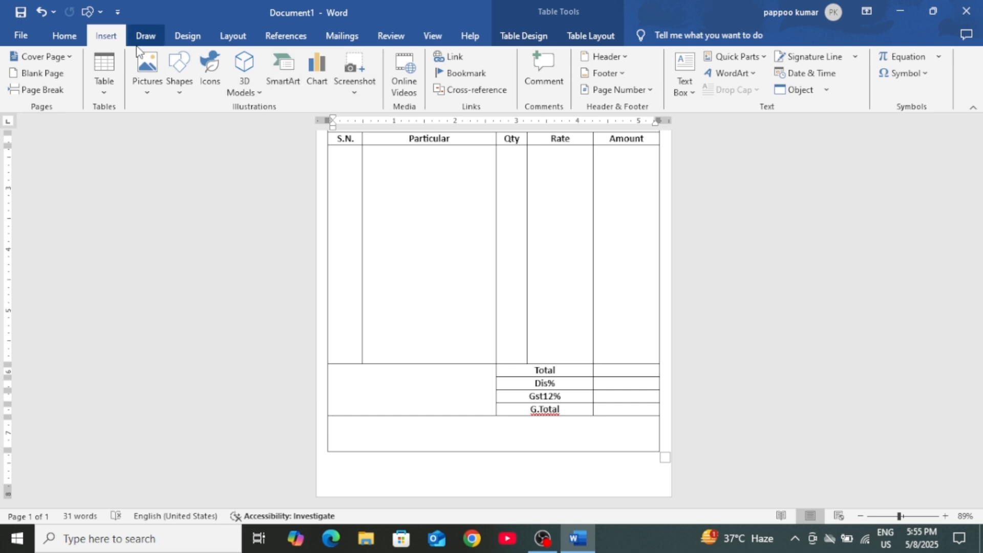
left_click(730, 75)
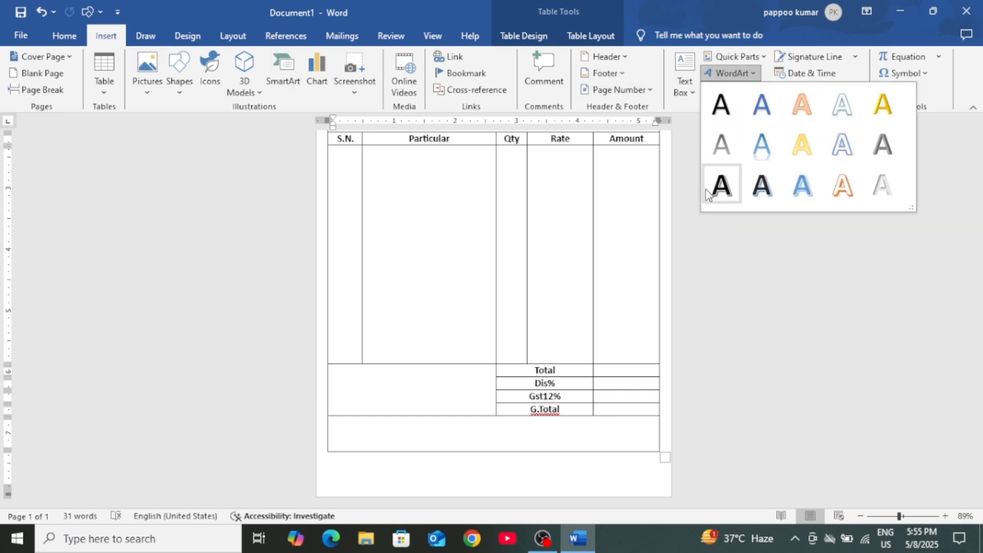
left_click(720, 129)
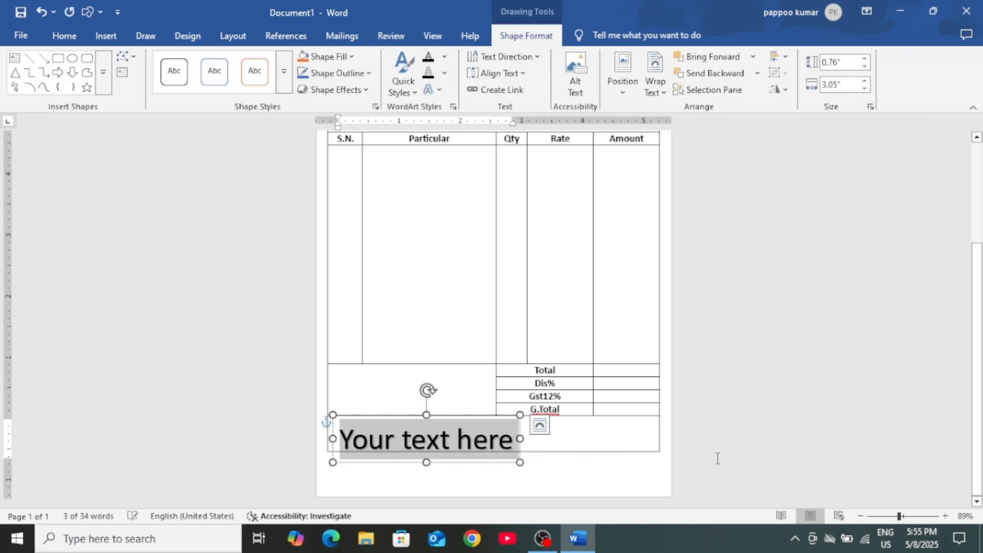
key("Delete")
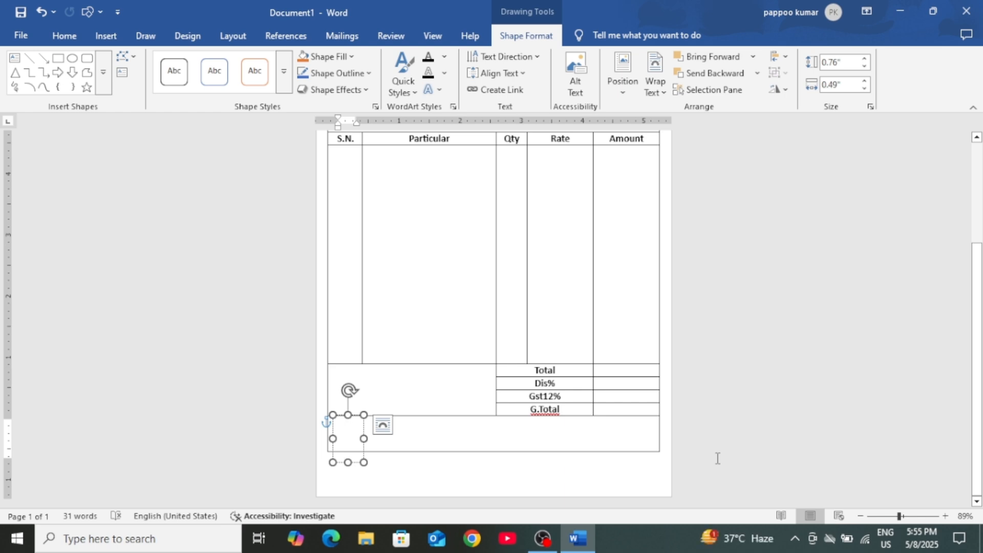
type("Sin")
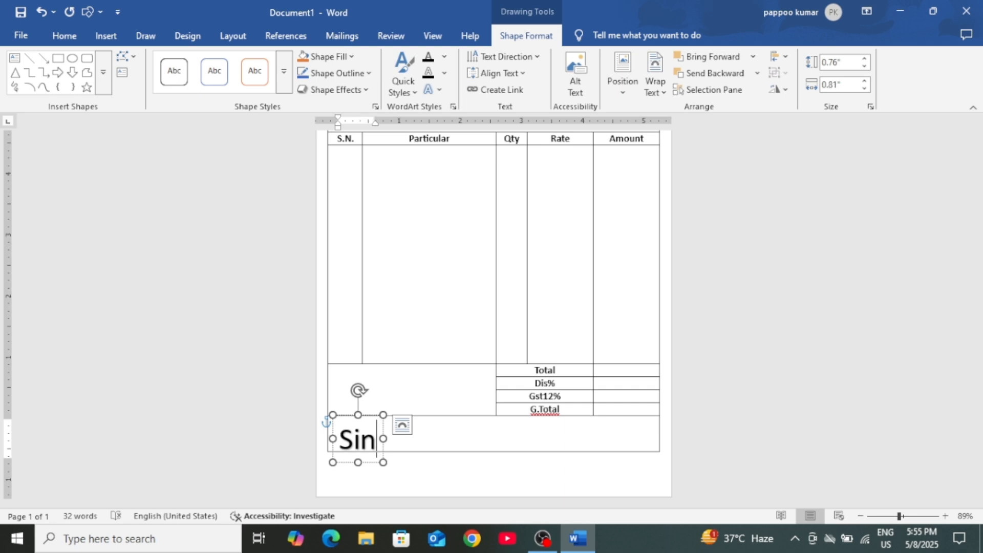
key("BackSpace")
type("gna")
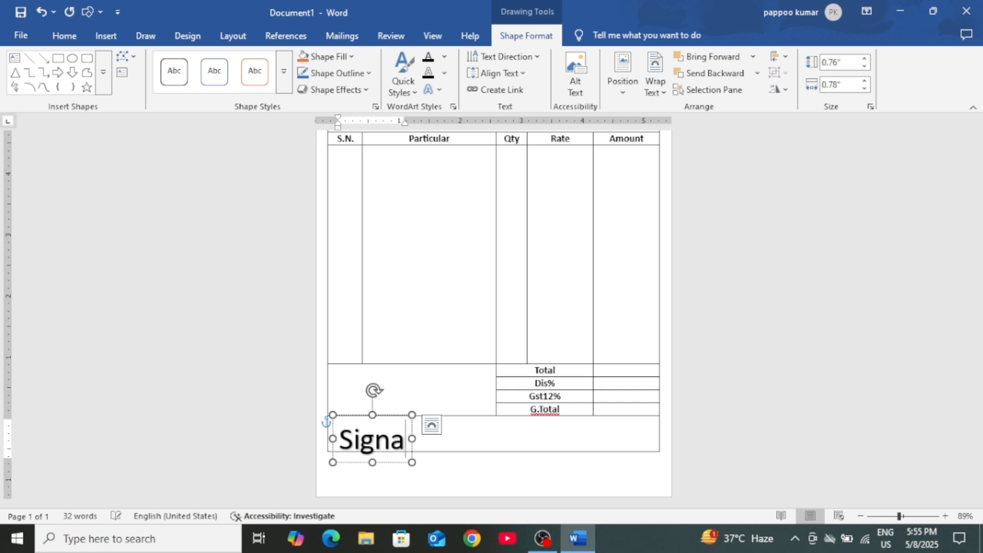
type("t")
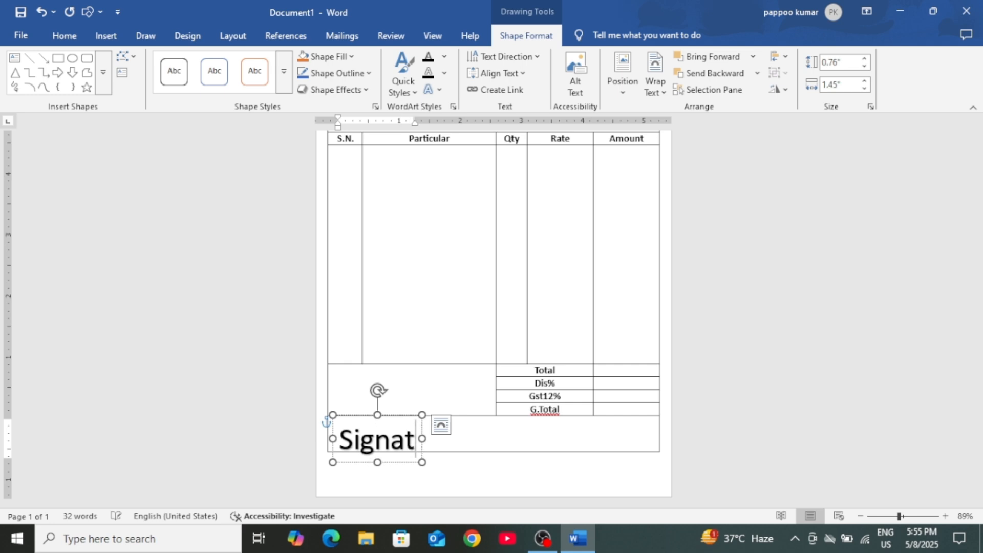
type("ure")
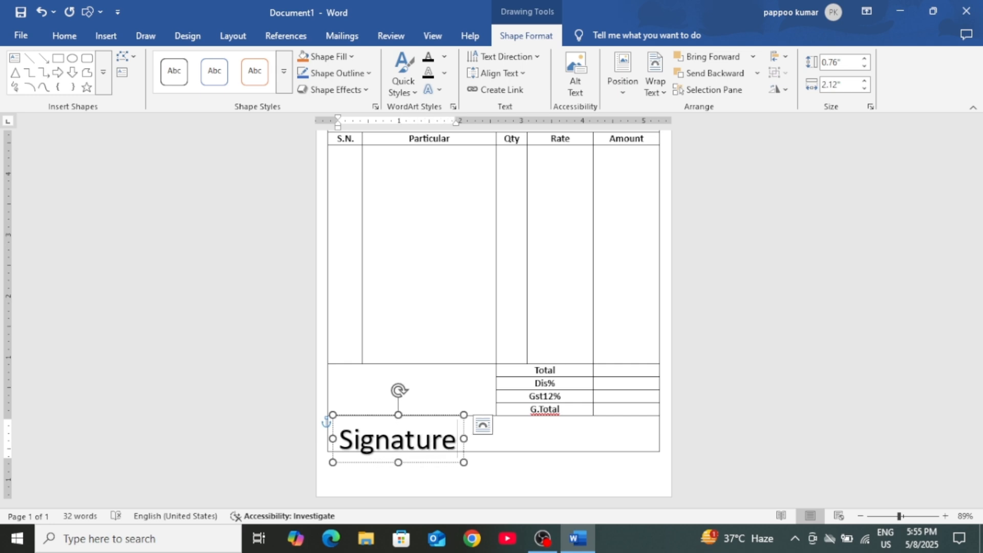
Reduce the Signature WordArt's font size to 16.
left_click(398, 415)
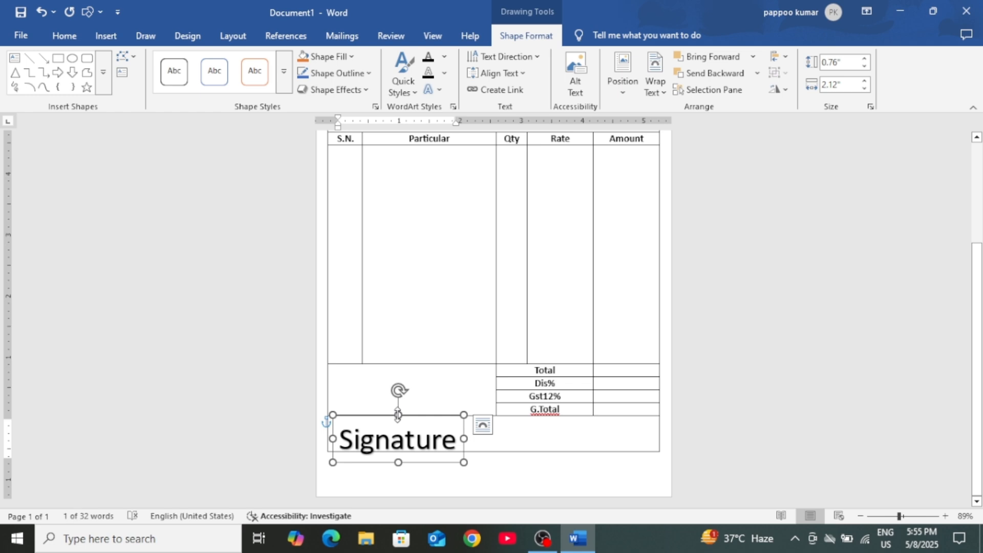
left_click(66, 41)
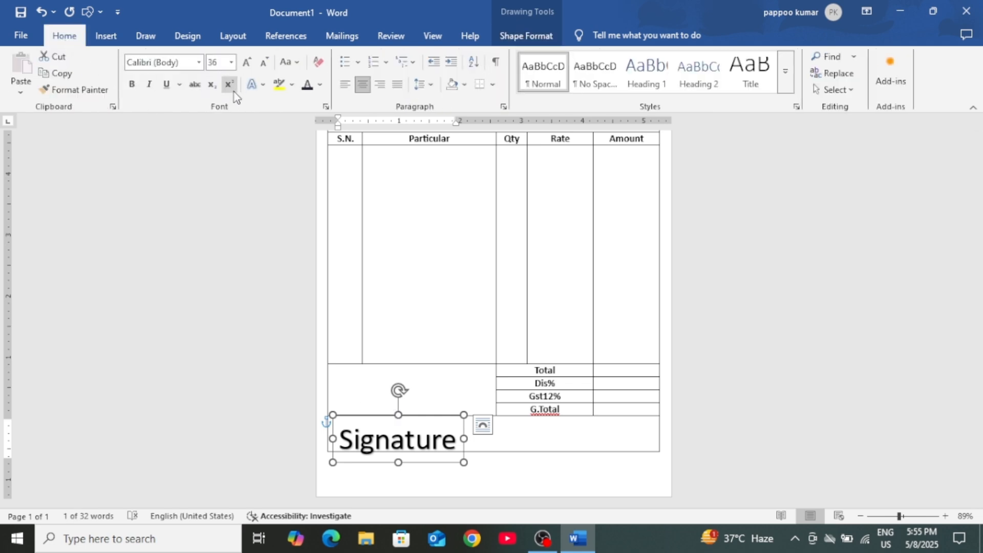
left_click(266, 63)
left_click(266, 64)
left_click(266, 63)
left_click(265, 63)
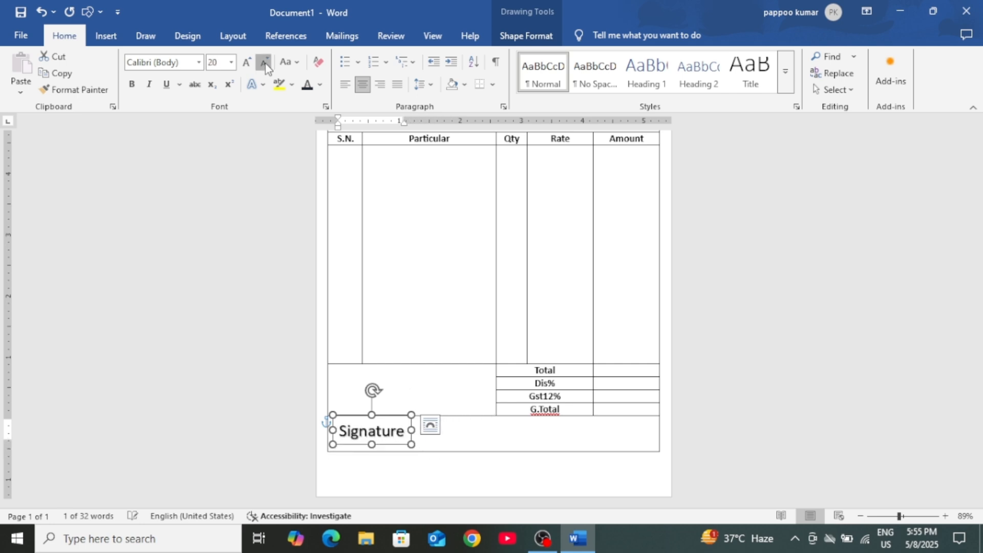
left_click(265, 63)
left_click(265, 64)
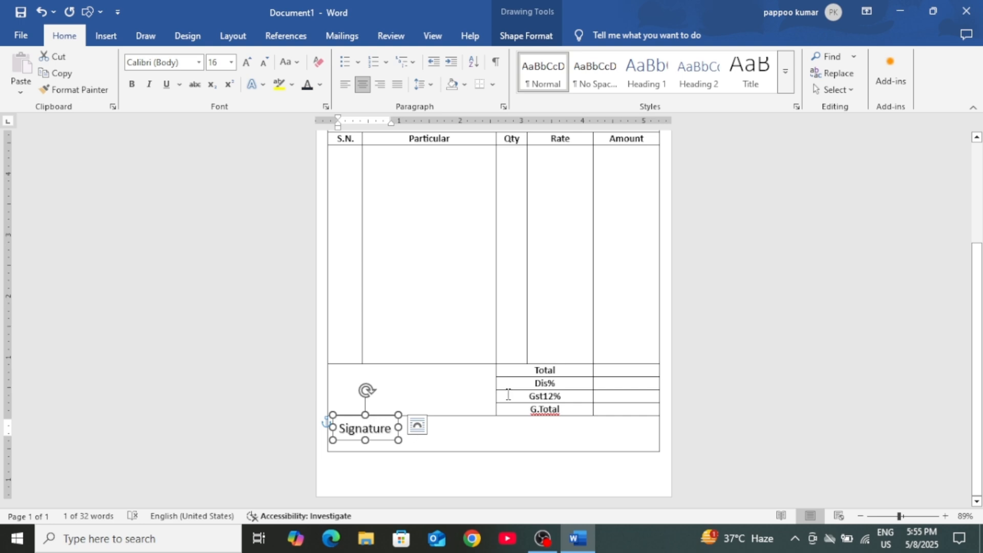
Move the Signature WordArt slightly down and across to the Amount end of the last row, and reduce its font size to 14.
key("Down")
key("Down")
key("Down")
key("Down")
key("Right")
key("Right")
key("Right")
key("Right")
key("Right")
key("Right")
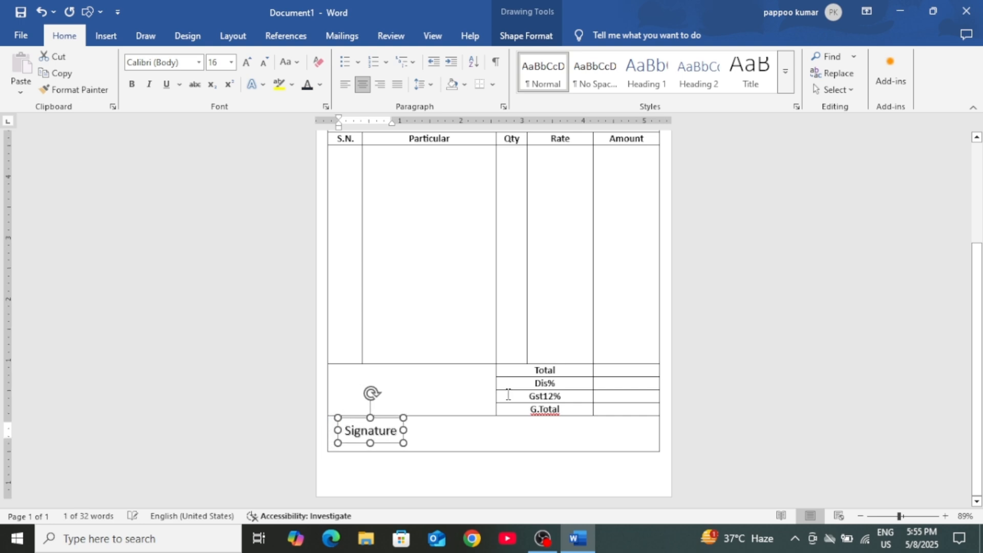
key("Right")
key("Right")
key("Right")
key("Right")
key("Right")
key("Right")
key("Right")
key("Right")
key("Right")
key("Right")
key("Right")
key("Right")
key("Right")
key("Right")
key("Right")
key("Right")
key("Right")
key("Right")
key("Right")
key("Right")
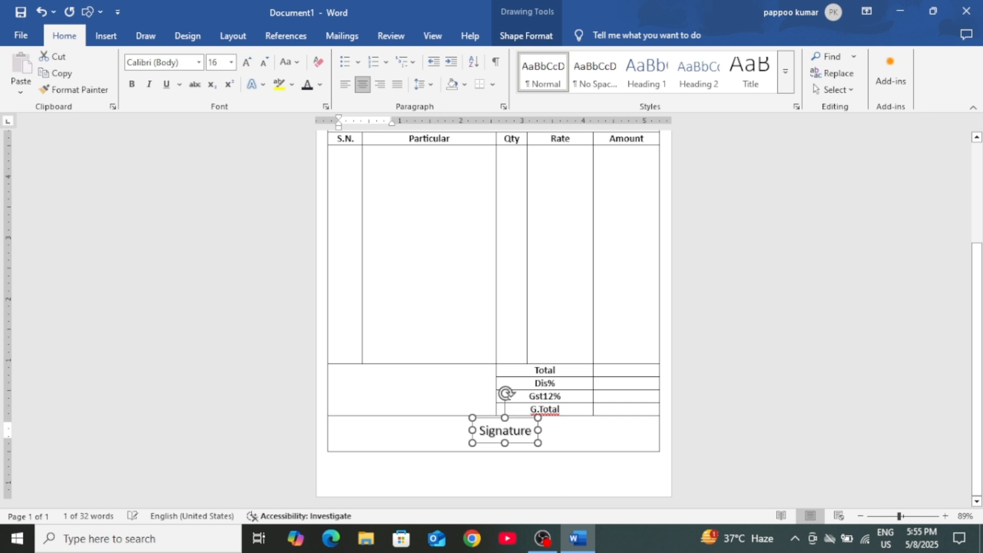
key("Right")
key("Right")
key("Right")
key("Right")
key("Right")
key("Right")
key("Right")
key("Right")
key("Right")
key("Right")
key("Right")
key("Right")
key("Right")
key("Right")
key("Right")
key("Right")
key("Right")
key("Right")
key("Right")
key("Right")
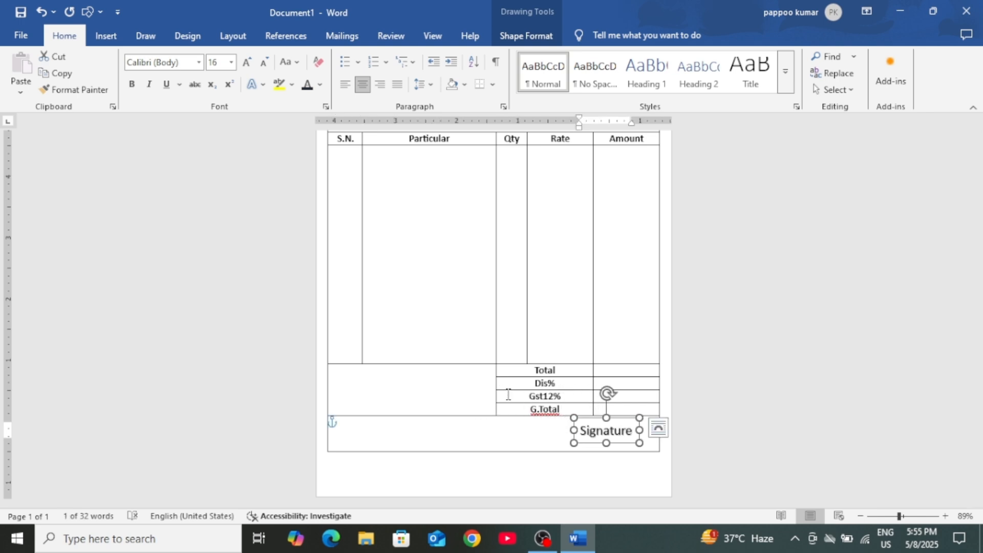
left_click(263, 65)
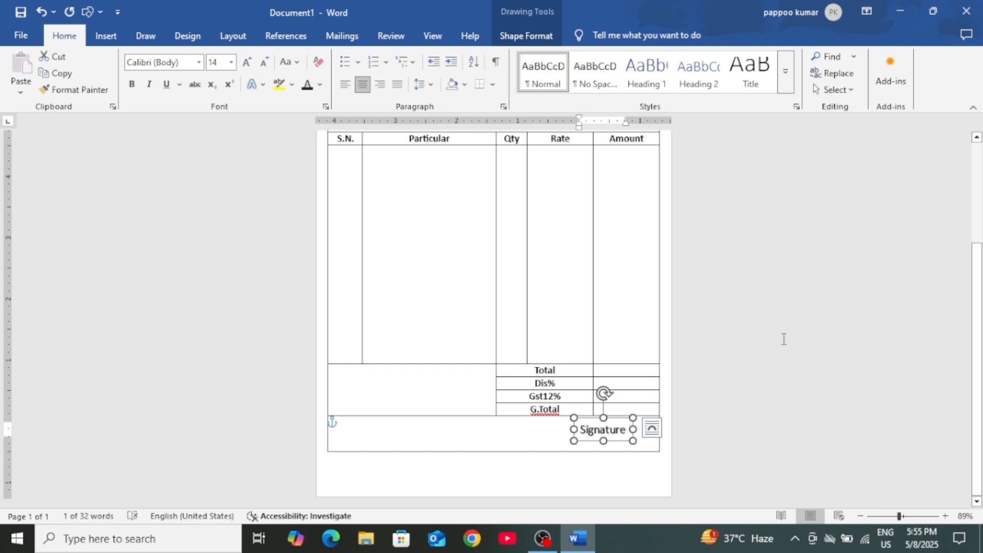
left_click(808, 352)
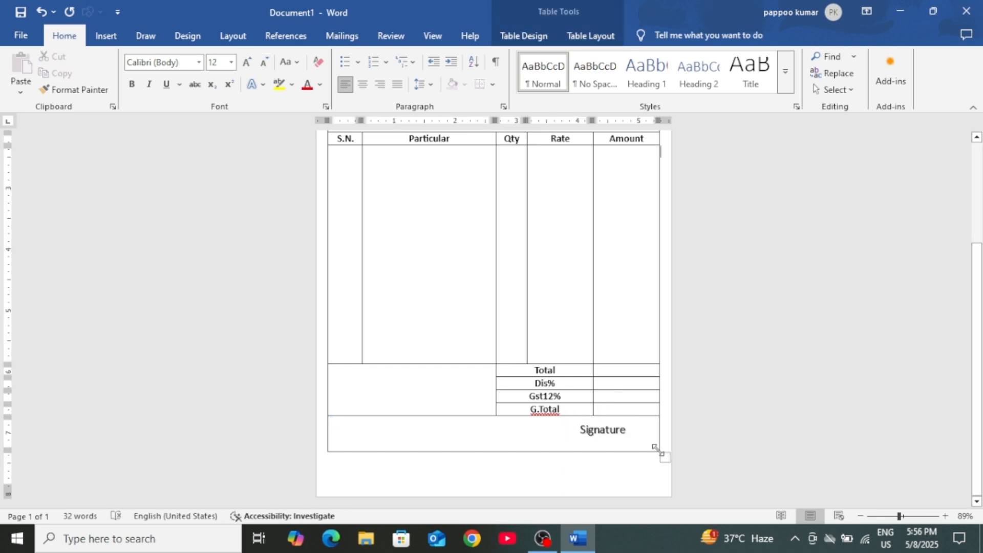
Move the Signature WordArt down to the lower edge of the last table row.
left_click(607, 432)
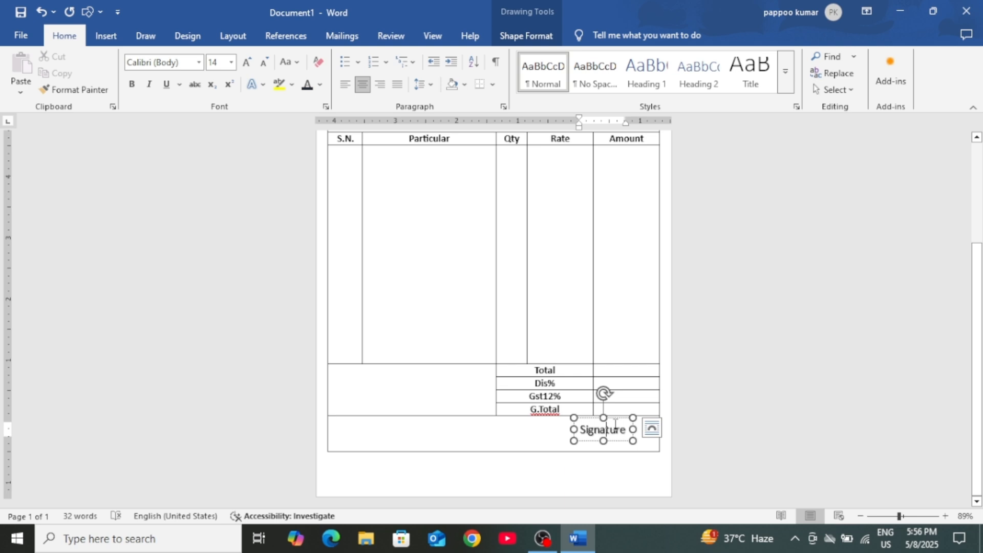
left_click(603, 426)
key("Down")
key("Down")
key("Down")
key("Down")
key("Down")
key("Down")
key("Down")
key("Down")
key("Down")
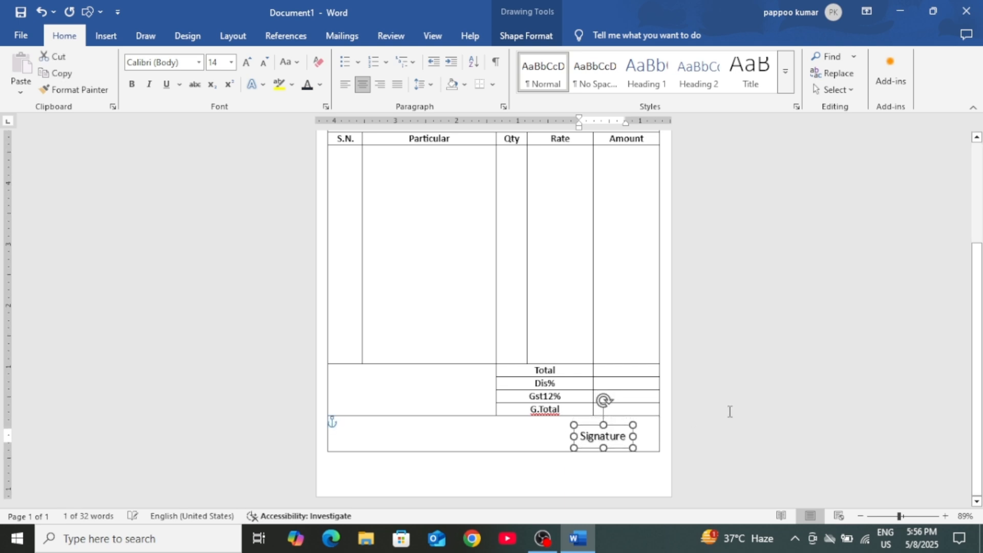
key("Down")
key("Down")
key("Down")
key("Down")
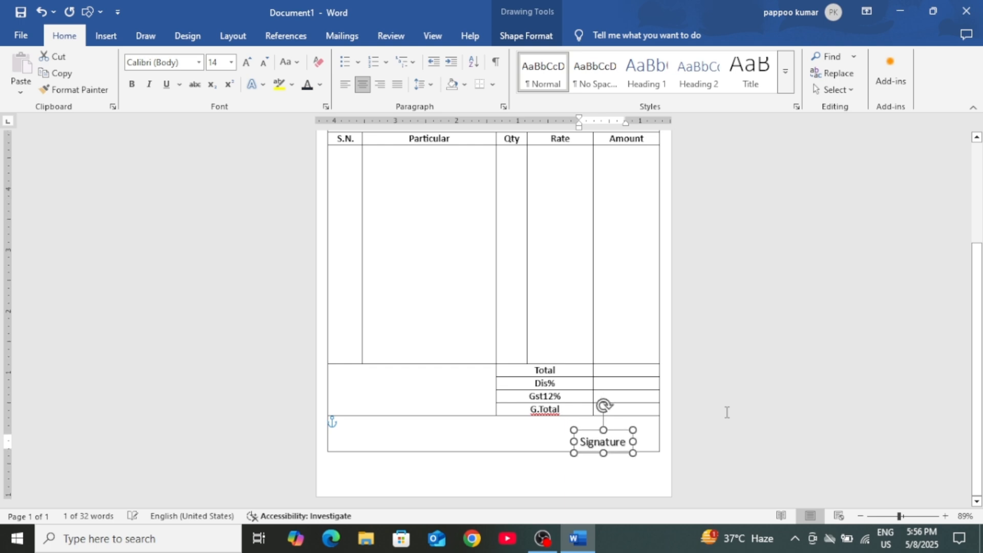
left_click(725, 393)
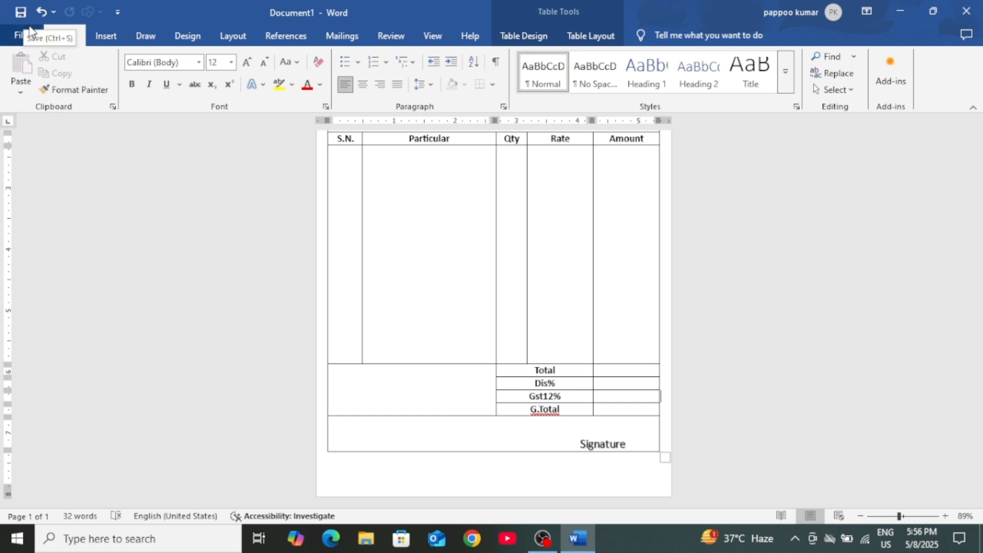
Draw a horizontal straight line about 1.34 inches long just above the Signature text in the last table row.
left_click(105, 37)
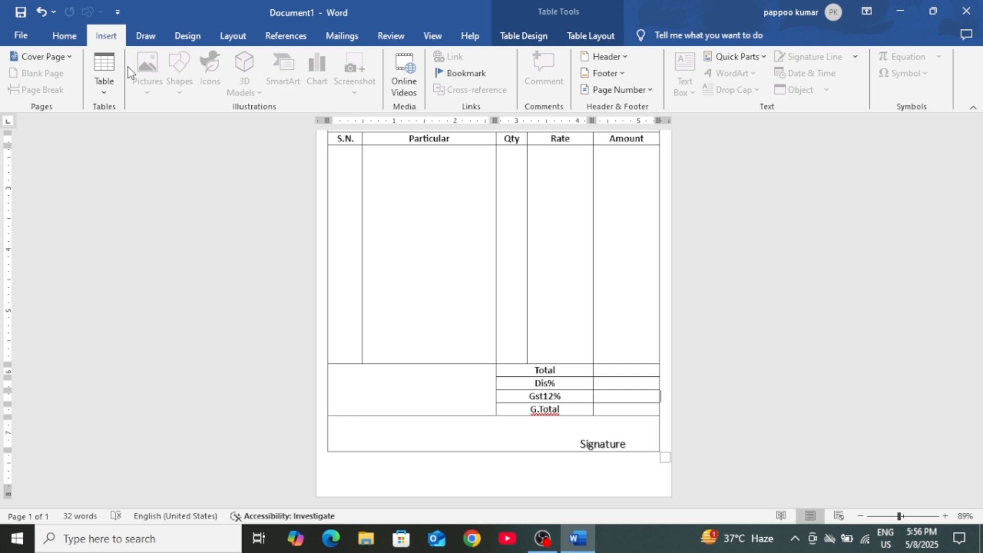
left_click(840, 346)
left_click(576, 425)
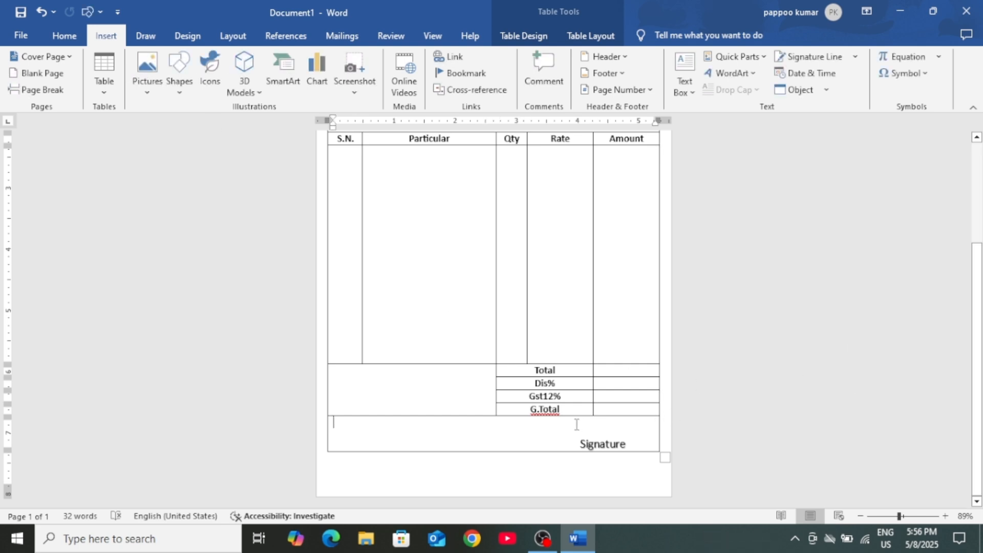
left_click(179, 78)
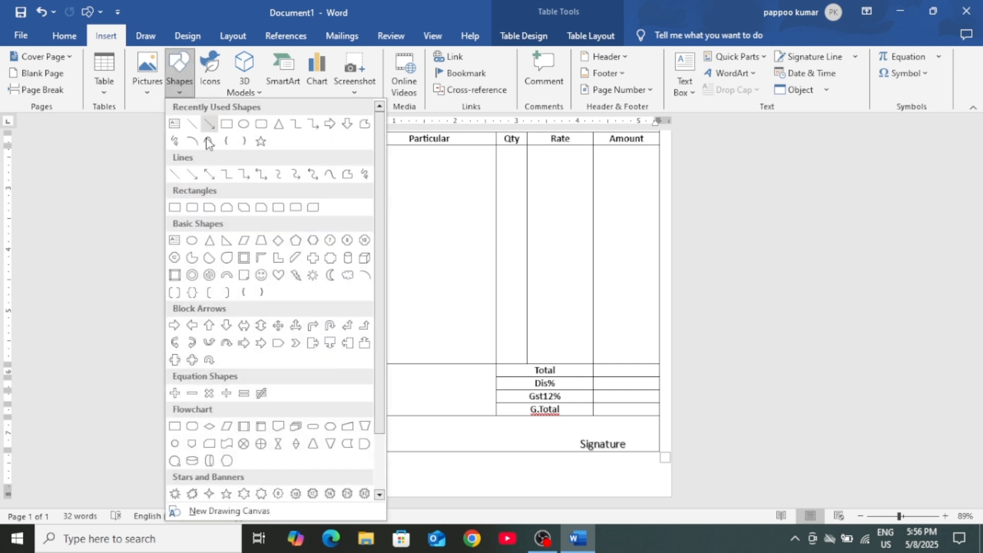
left_click(191, 136)
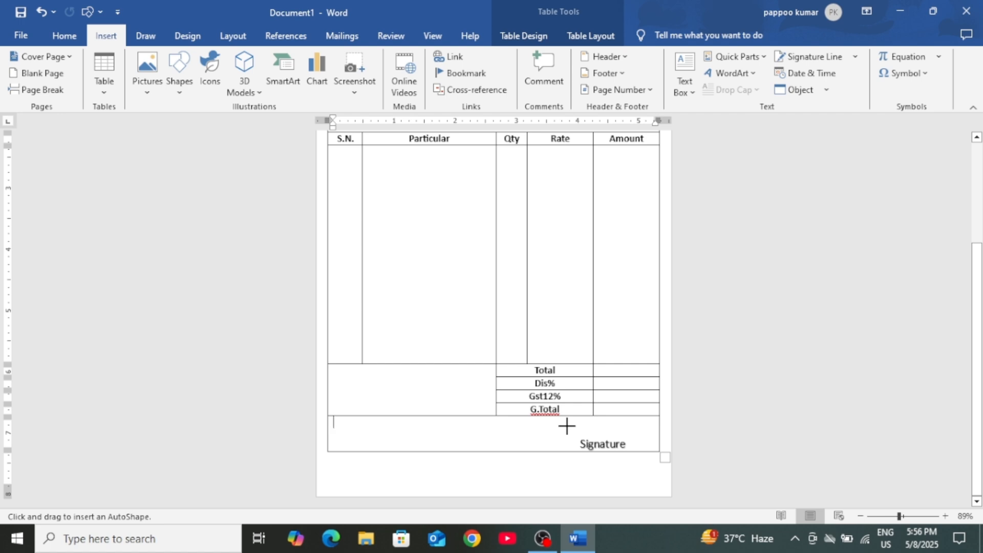
left_click_drag(567, 431, 650, 431)
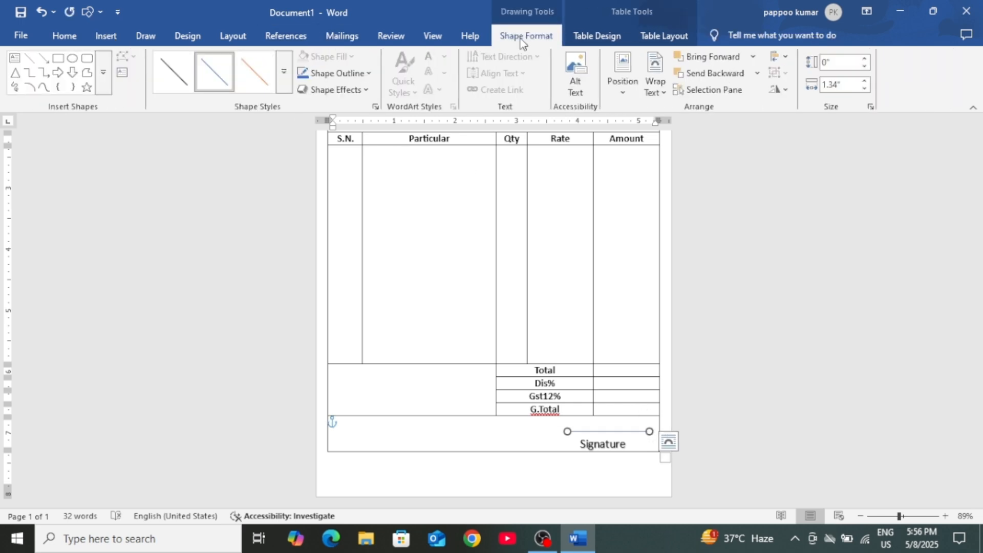
Change the outline colour of the line above Signature to a near-black shade.
left_click(351, 73)
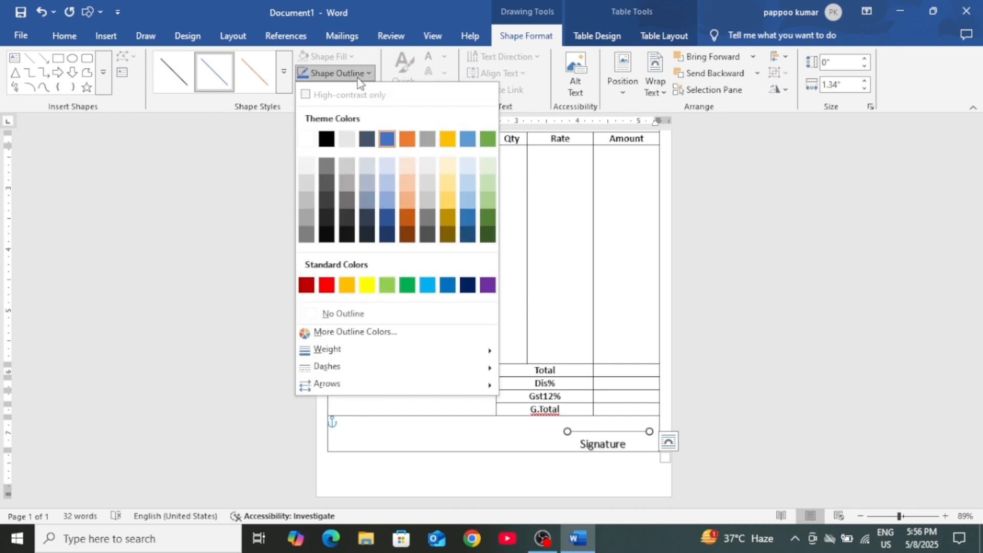
left_click(326, 220)
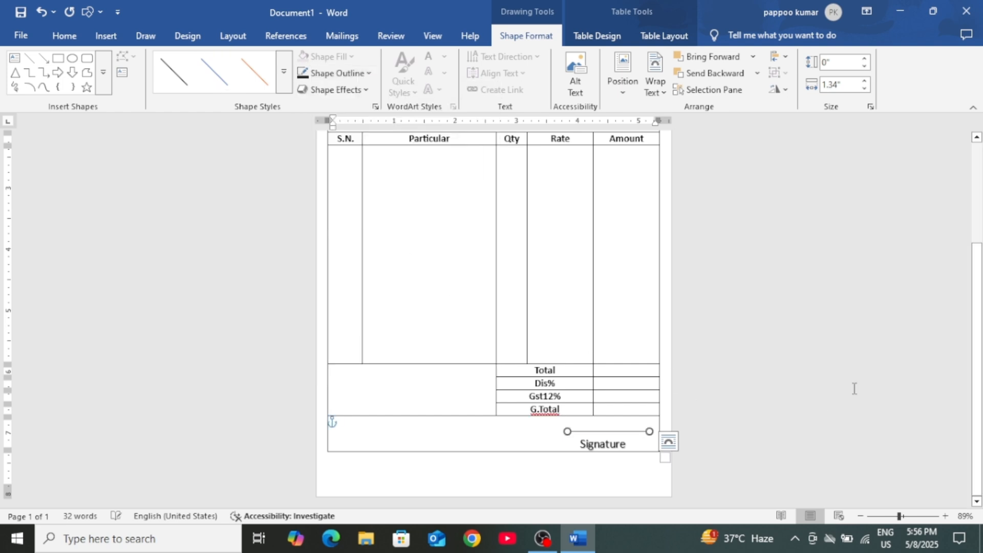
left_click(843, 366)
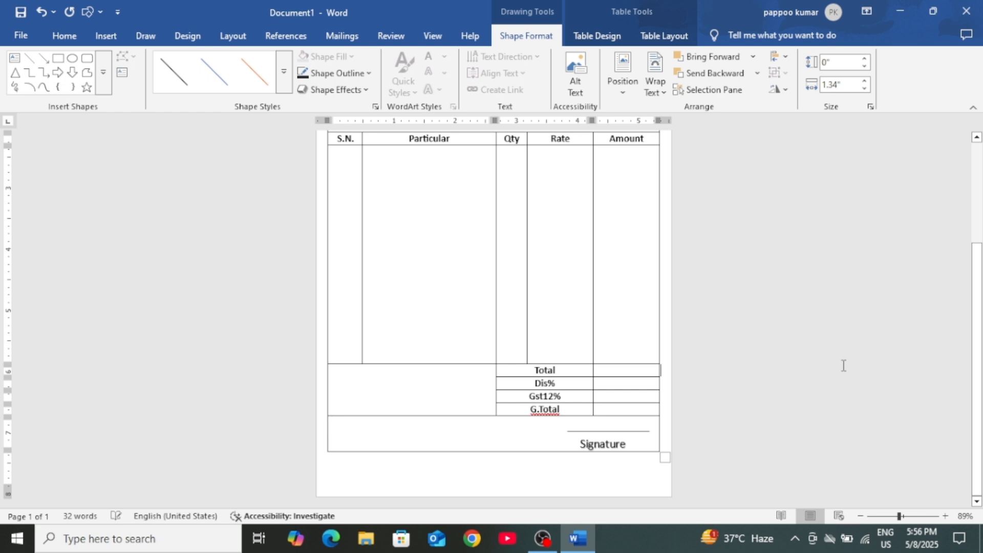
Add a "Note-" line followed by a dotted blank below the table, and enlarge the word Note to size 14.
left_click(342, 470)
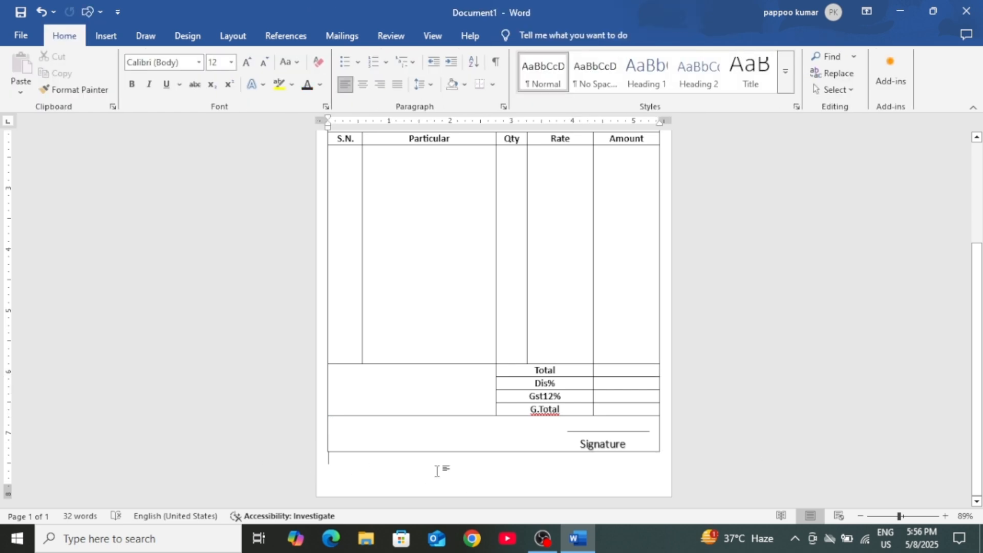
key("Return")
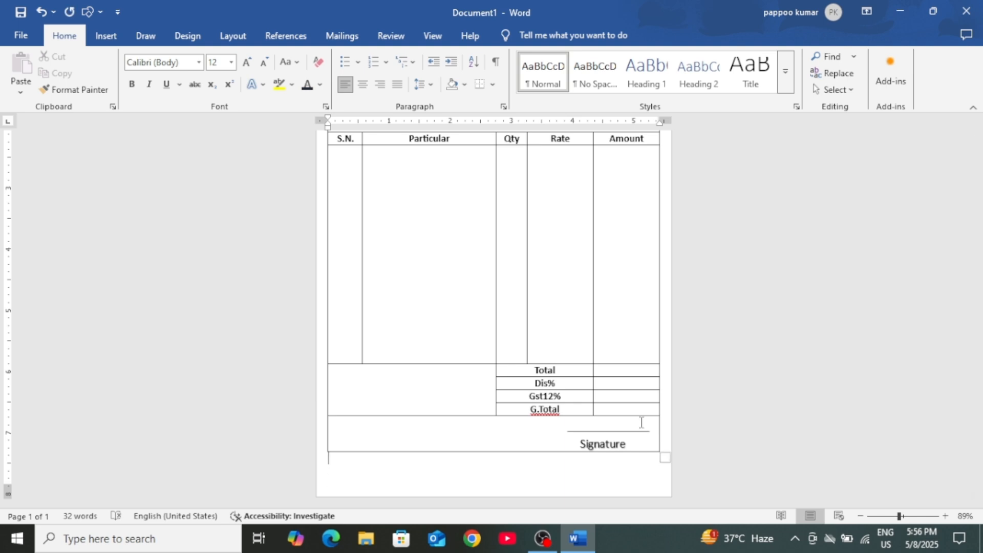
type("Note:......................")
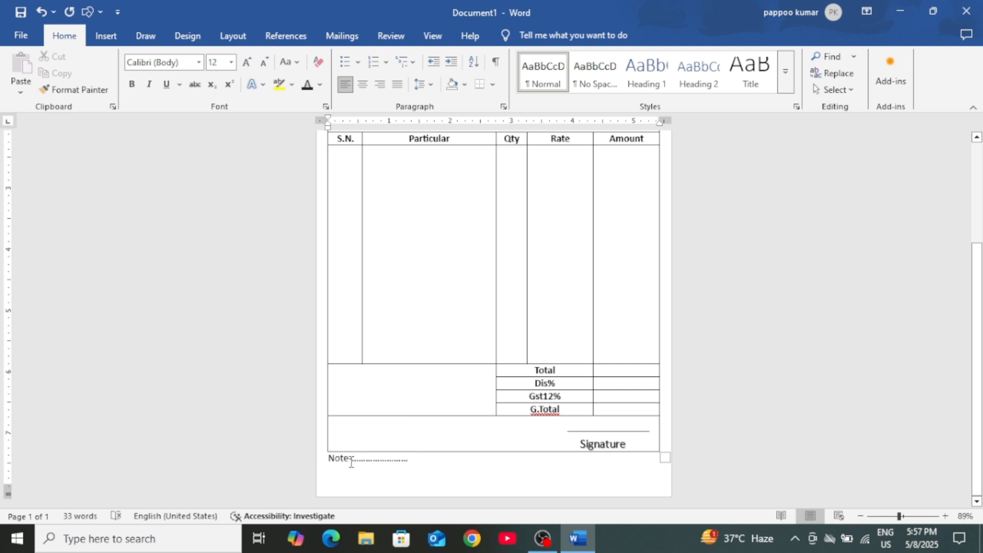
left_click_drag(349, 458, 331, 458)
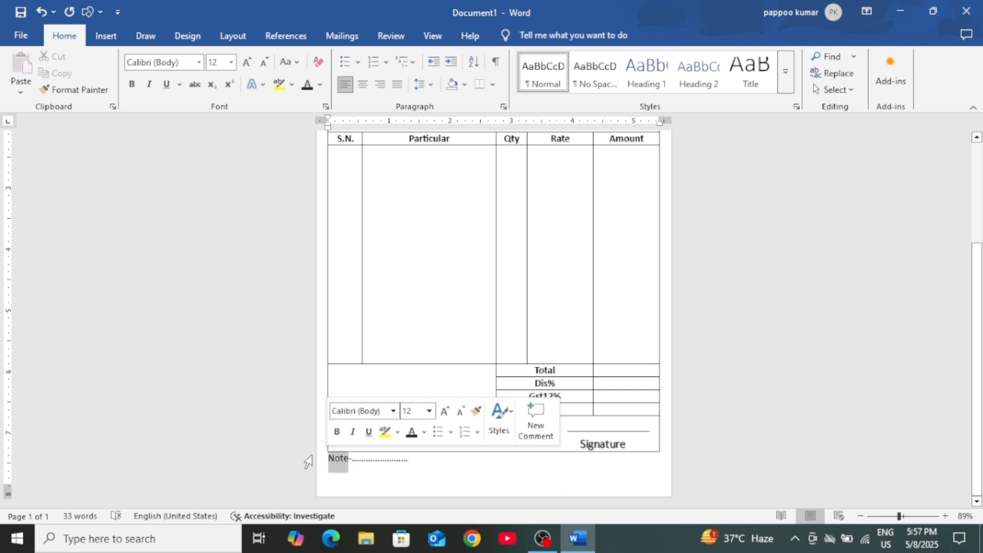
left_click(247, 63)
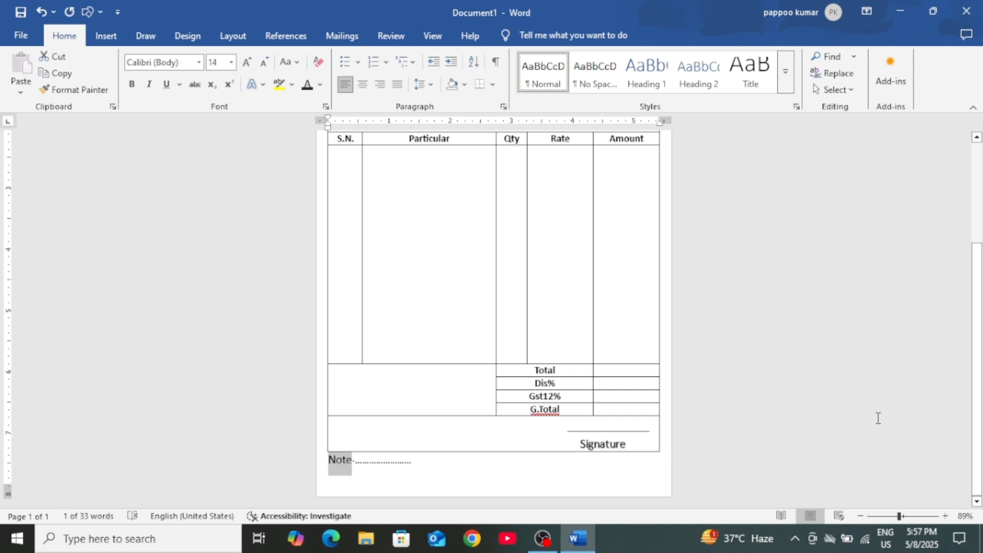
Set the page colour to Blue, Accent 1, Lighter 40%.
left_click_drag(900, 516, 885, 518)
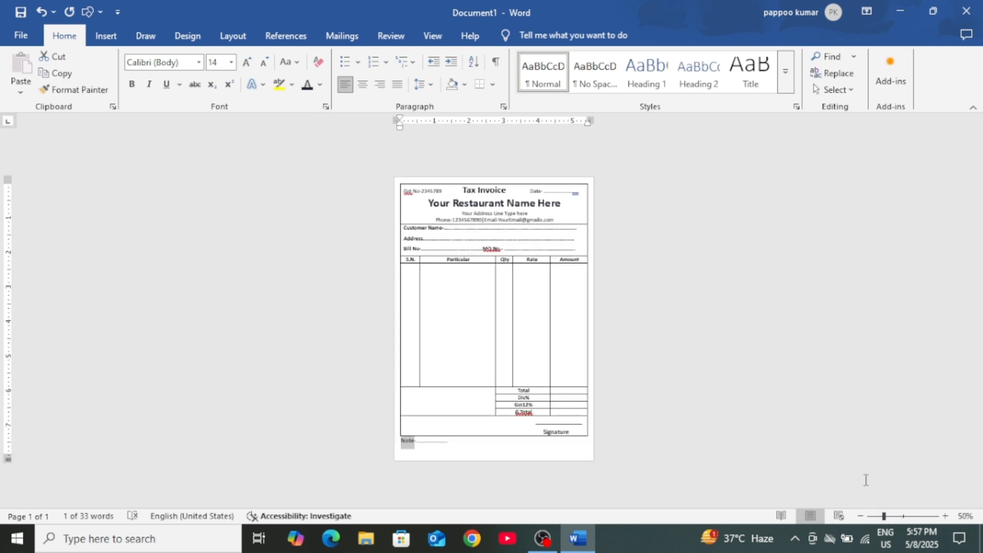
left_click(897, 518)
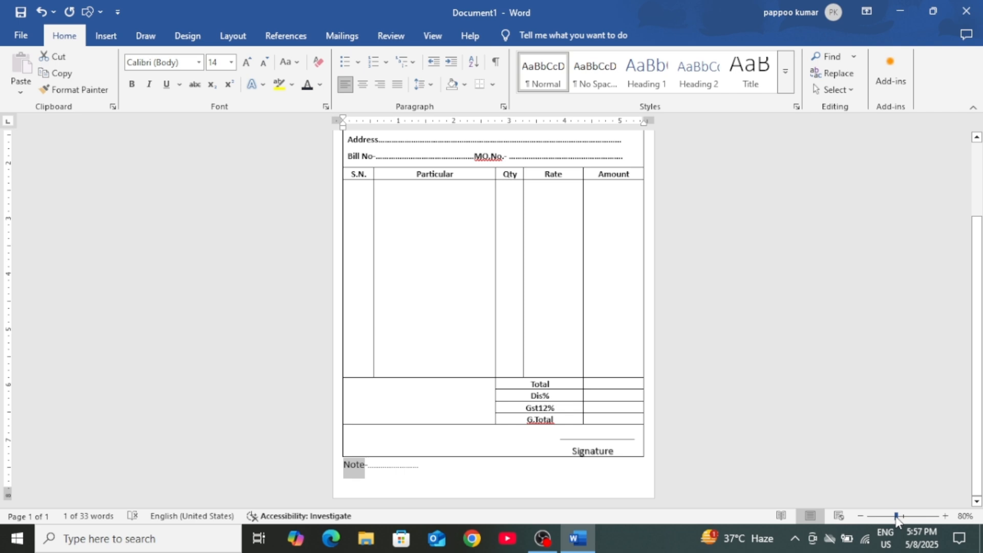
left_click(188, 36)
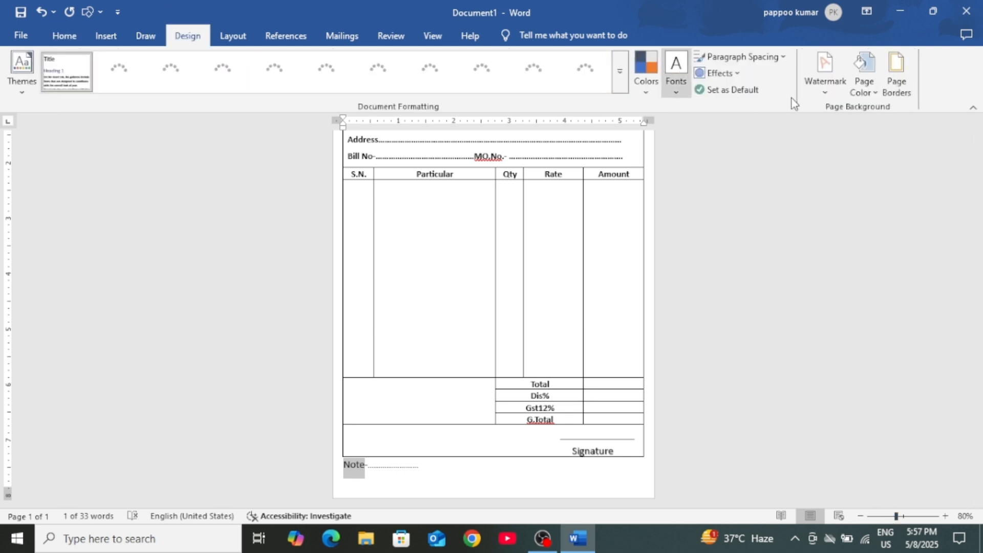
left_click(864, 87)
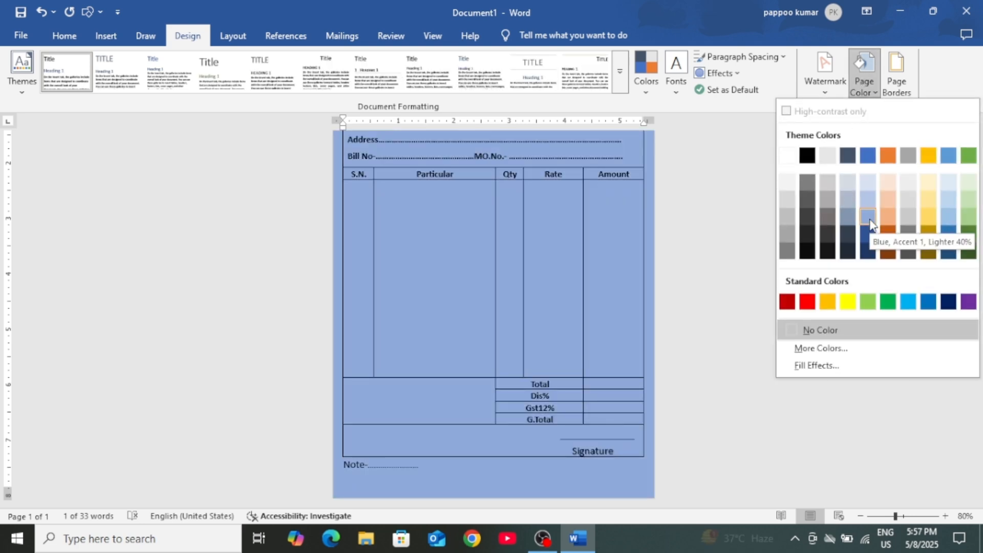
key("Escape")
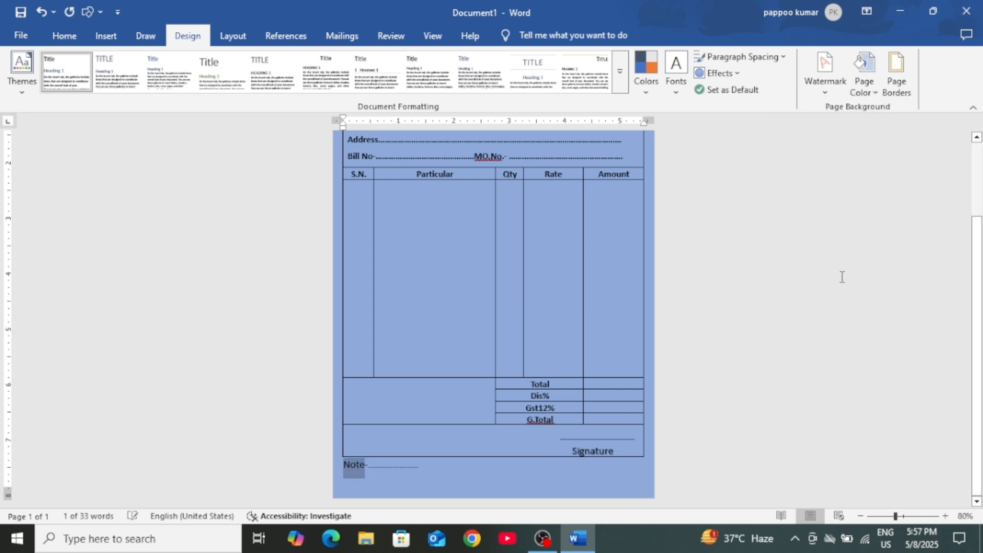
Change the font colour of the Your Restaurant Name Here heading to dark orange.
scroll(782, 305, "up", 3)
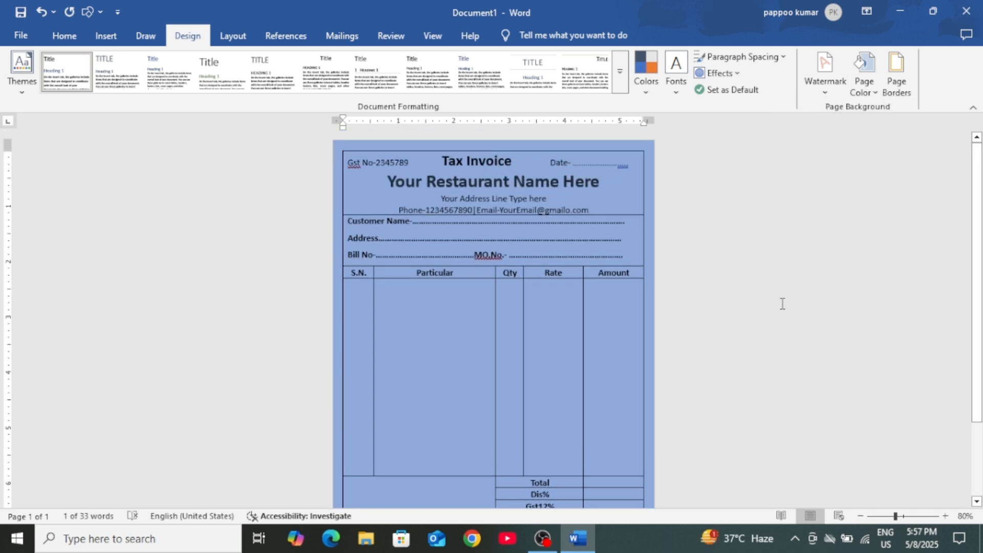
scroll(782, 304, "down", 1)
scroll(783, 304, "up", 1)
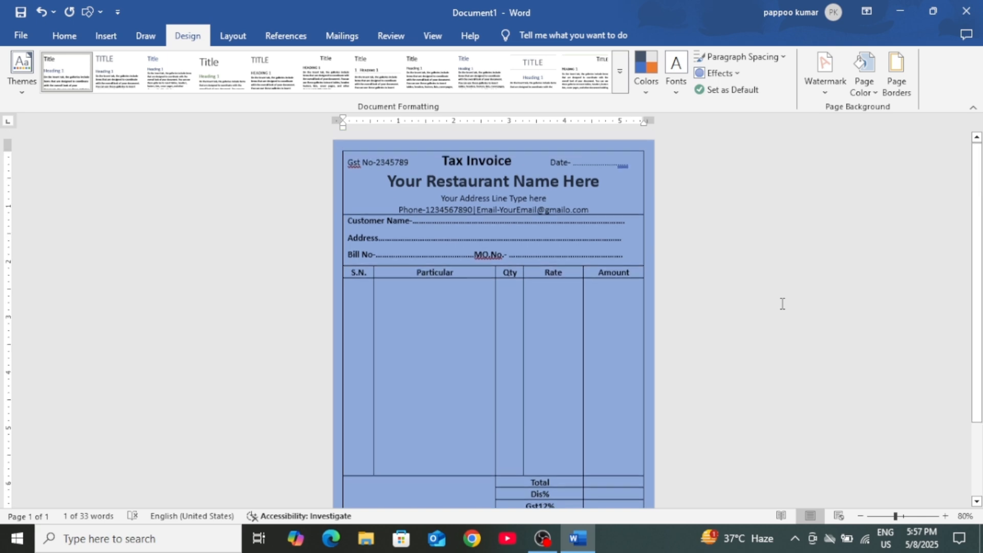
left_click(746, 241)
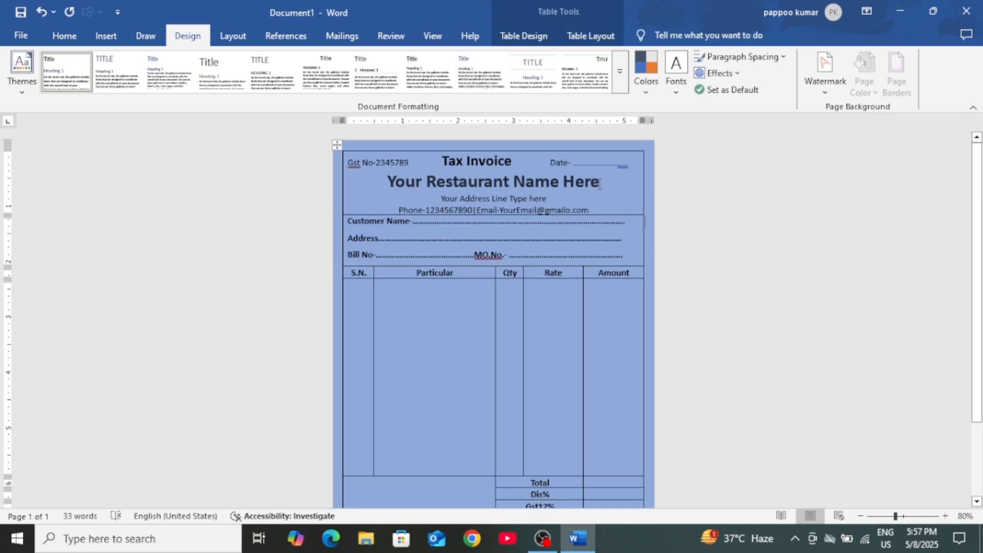
left_click_drag(600, 184, 385, 184)
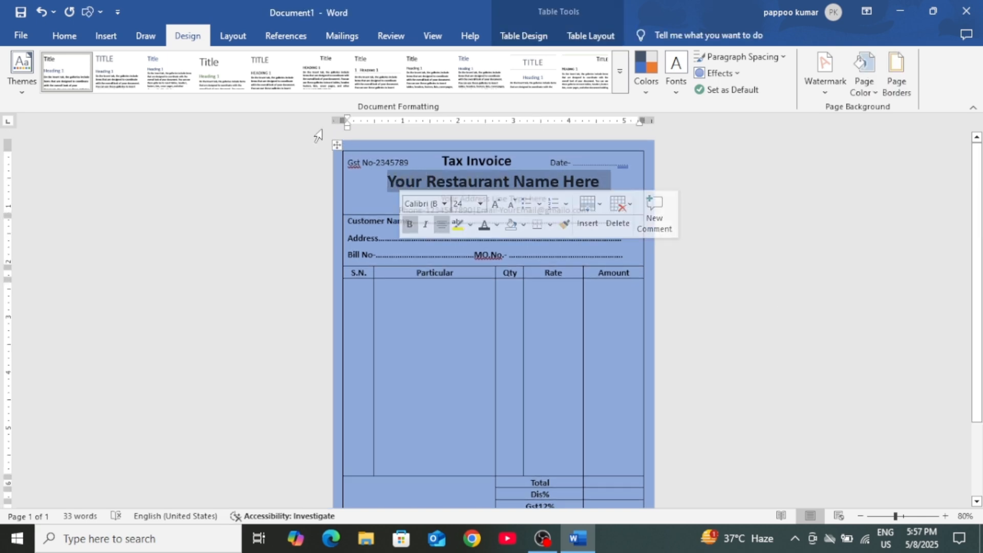
left_click(65, 36)
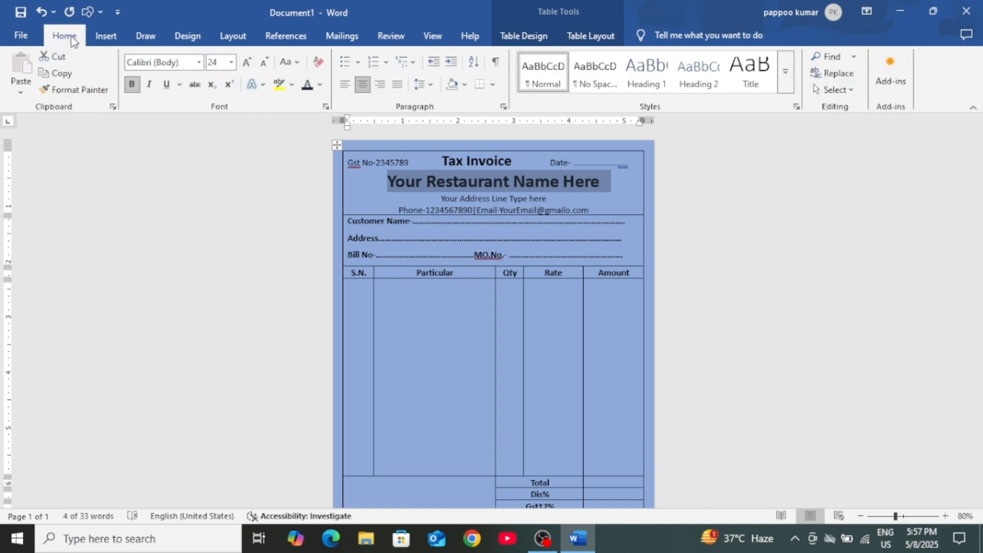
left_click(320, 85)
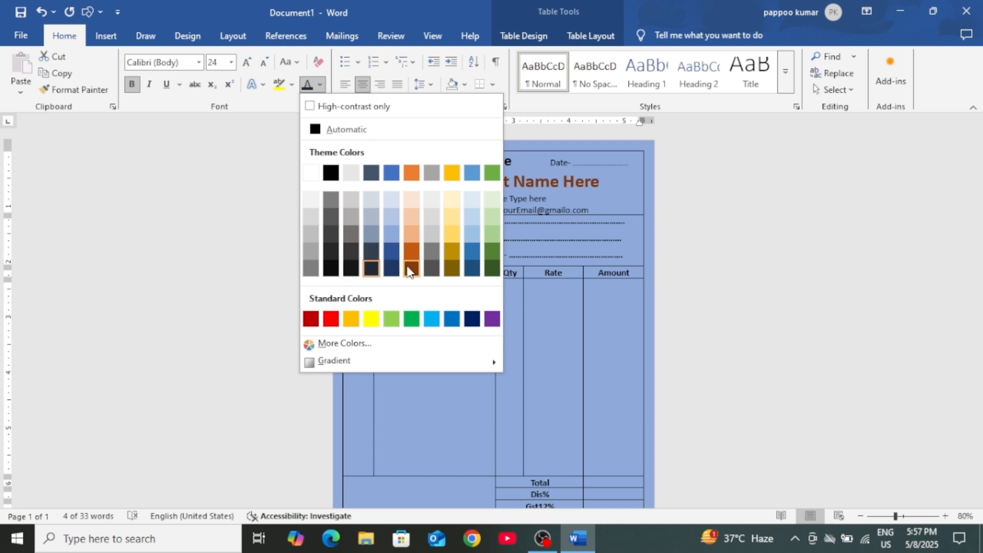
left_click(407, 255)
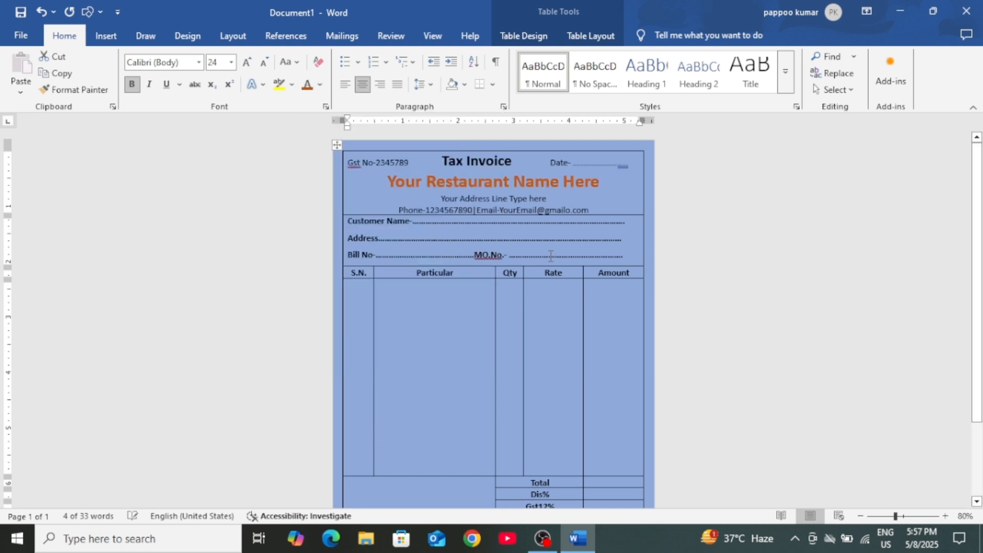
left_click(743, 222)
Change the font colour of the Tax Invoice title to standard red.
left_click_drag(551, 163, 376, 163)
left_click(869, 208)
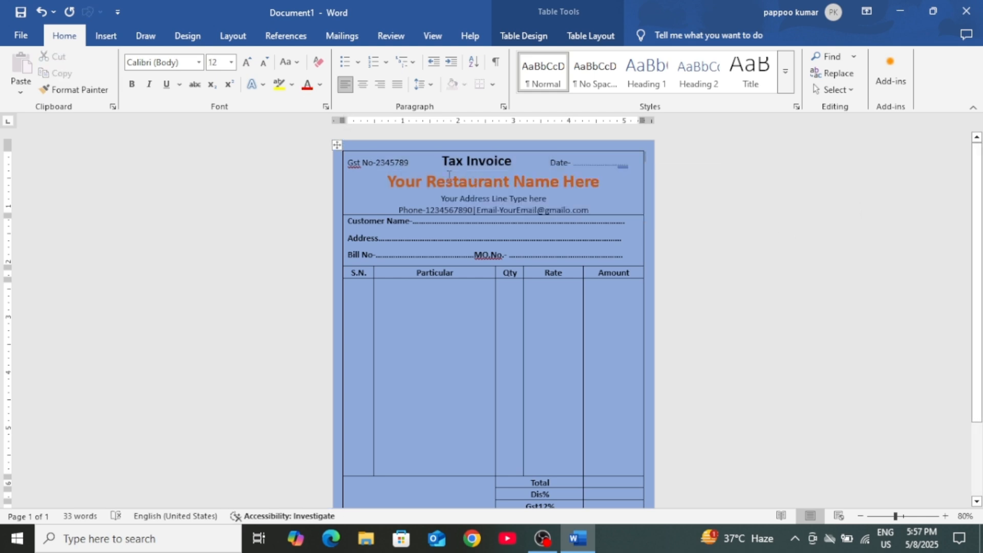
left_click_drag(520, 165, 438, 162)
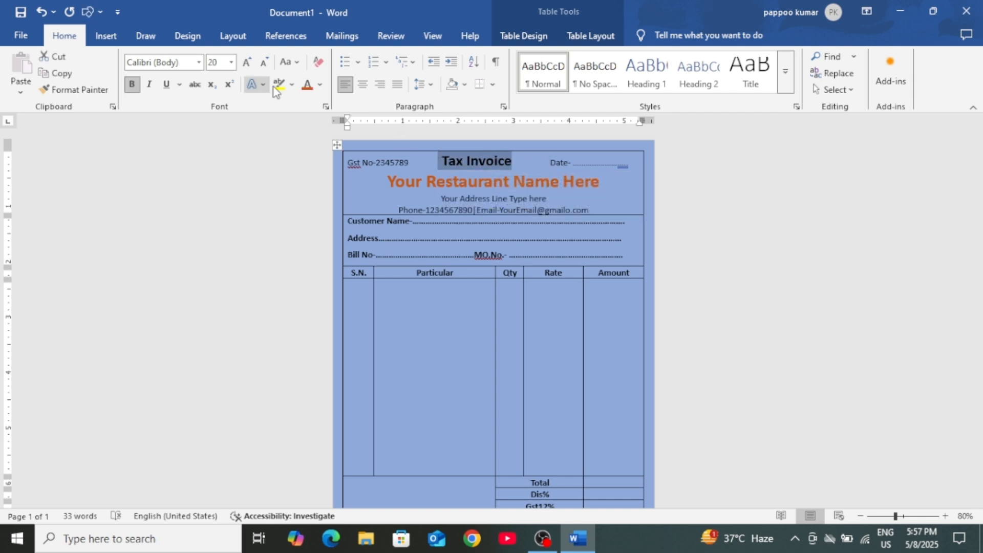
left_click(321, 87)
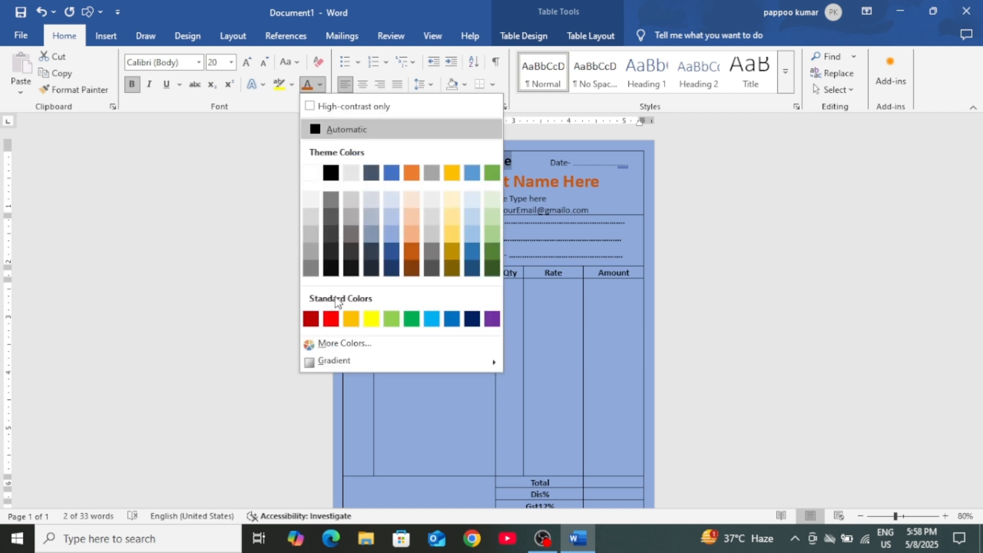
left_click(333, 321)
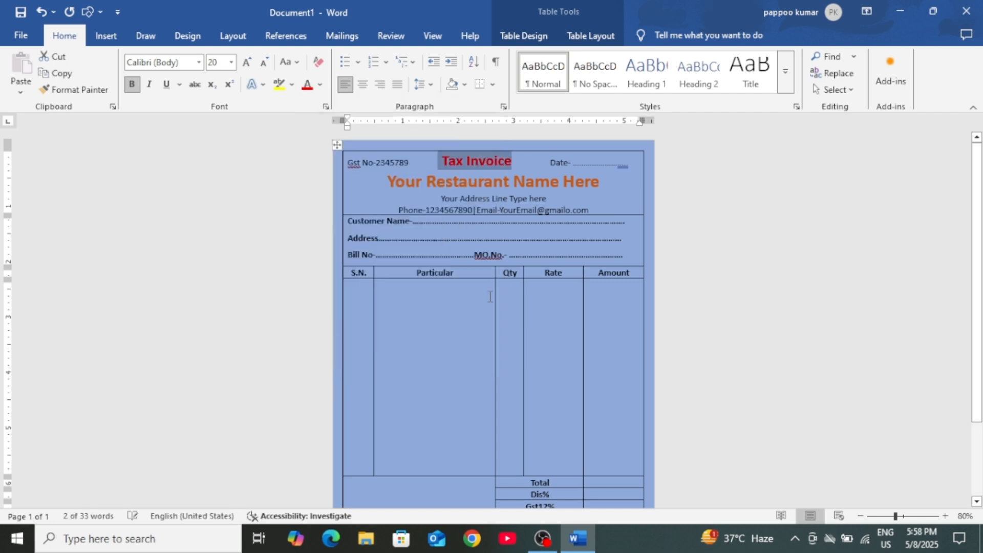
left_click(852, 229)
scroll(854, 236, "down", 3)
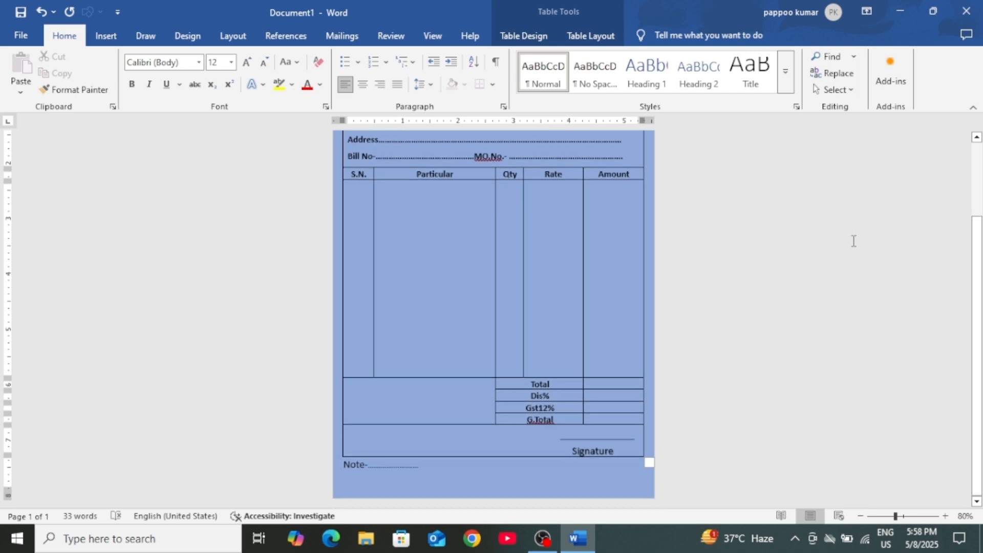
scroll(854, 241, "up", 3)
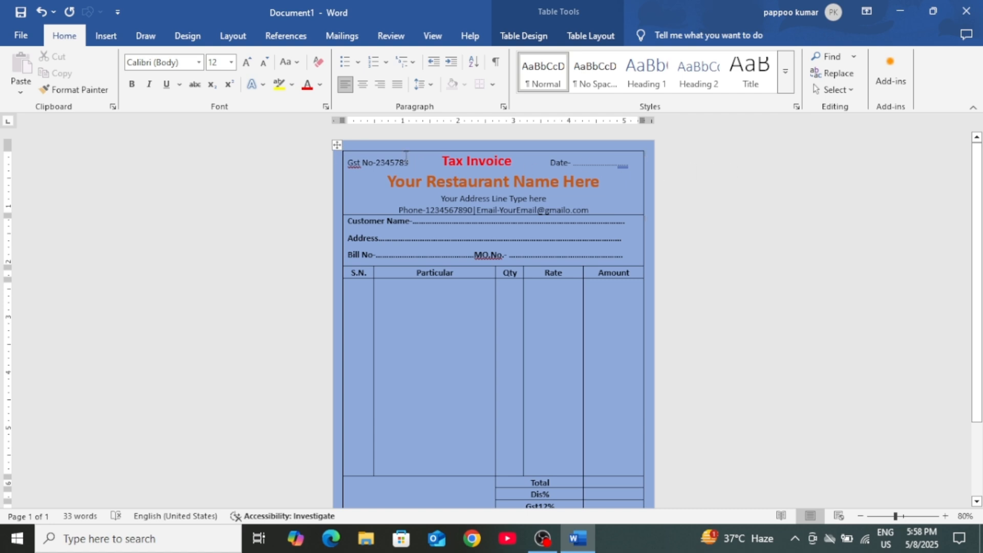
Apply a 3 pt black outside border to the whole invoice table and deselect it.
left_click(337, 145)
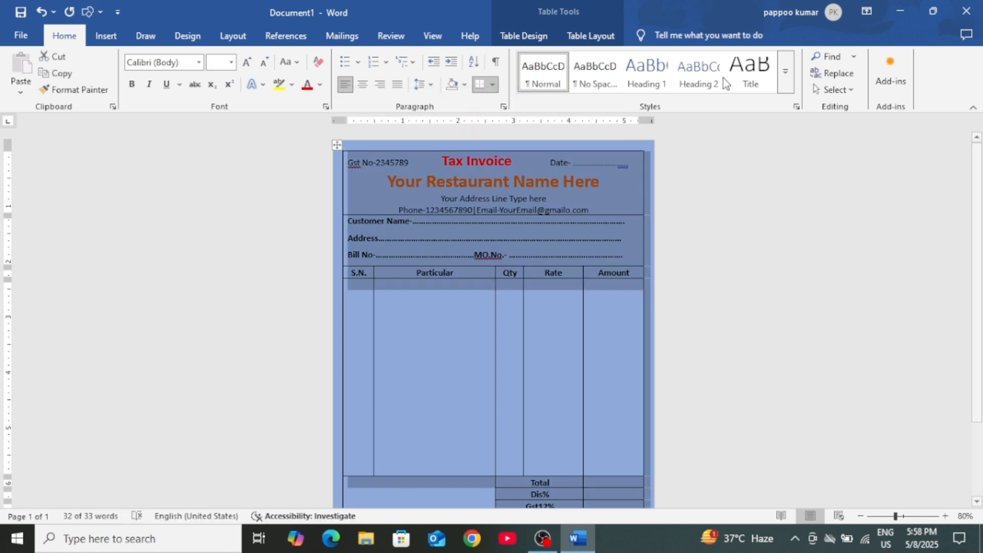
left_click(598, 39)
left_click(544, 40)
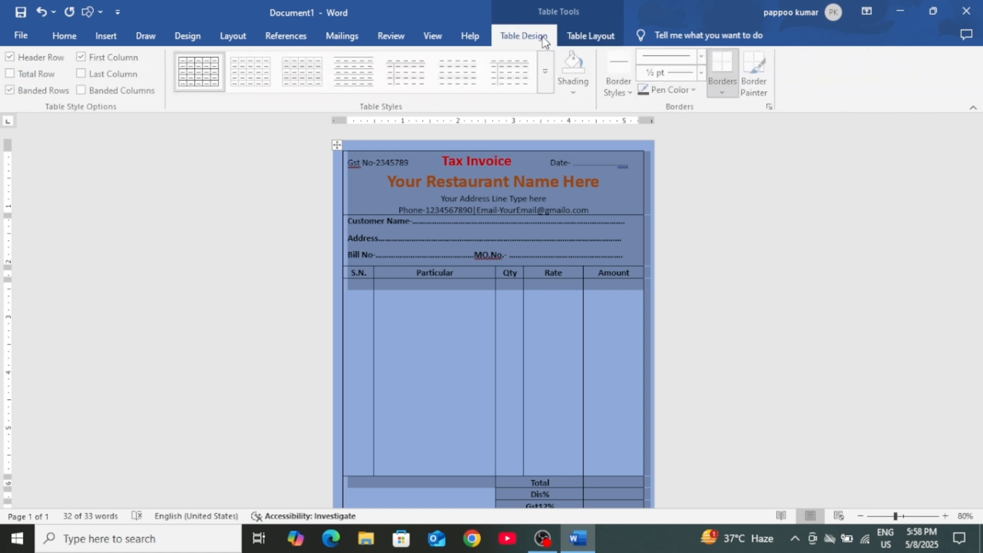
left_click(695, 91)
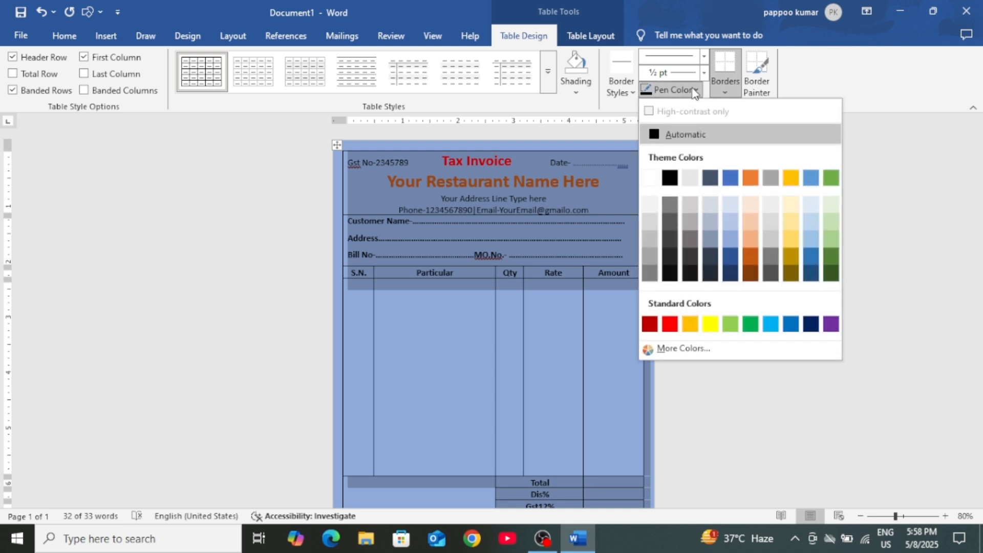
left_click(670, 273)
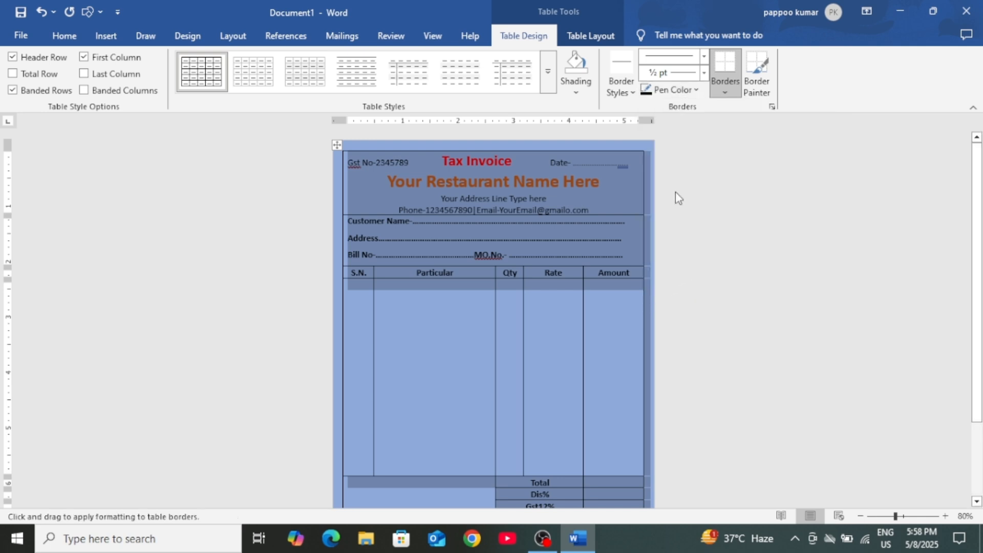
left_click(705, 72)
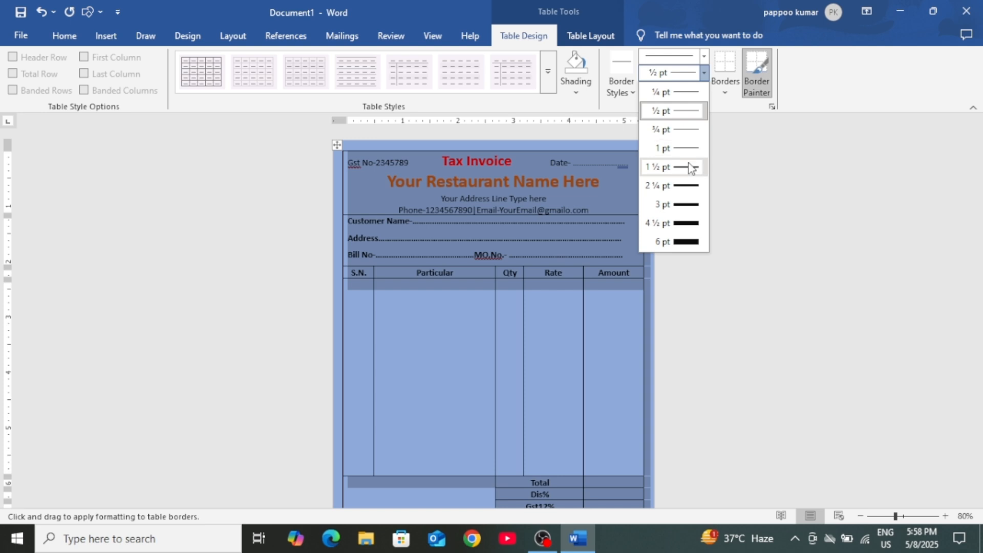
left_click(685, 205)
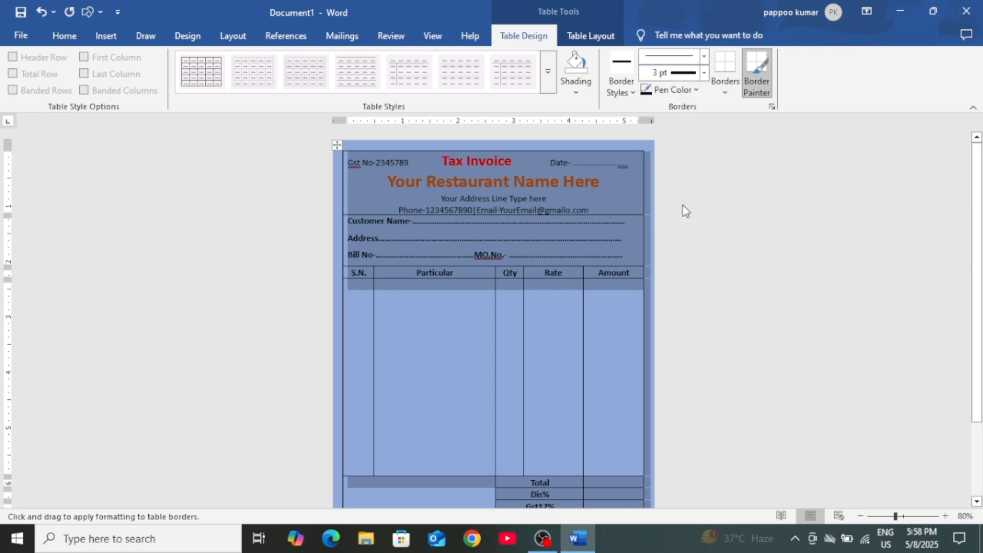
left_click(729, 82)
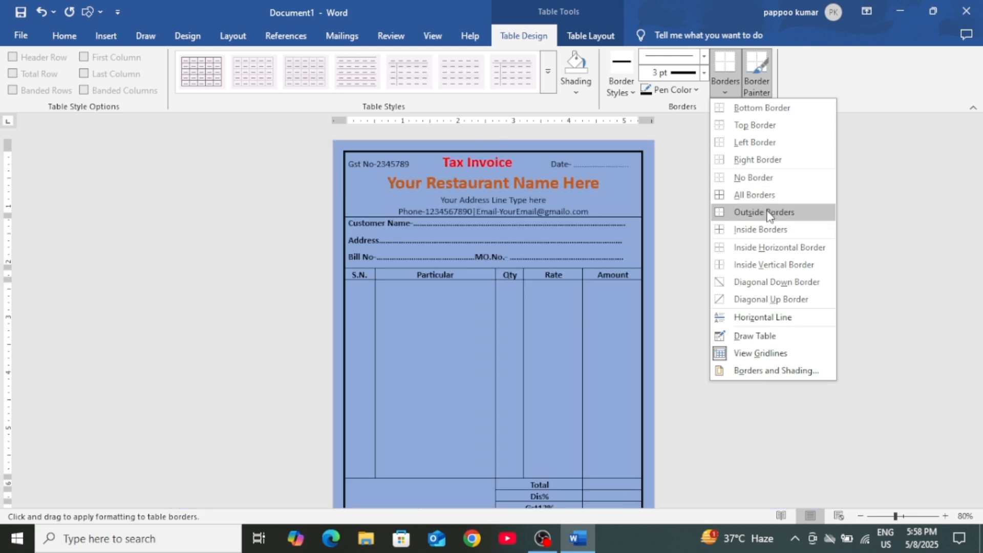
left_click(768, 215)
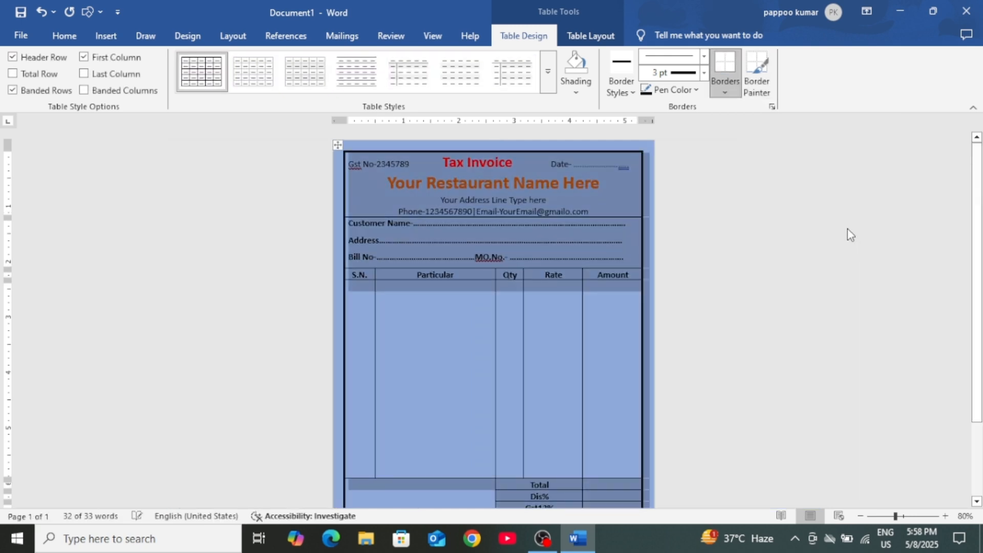
scroll(835, 233, "down", 3)
left_click(832, 229)
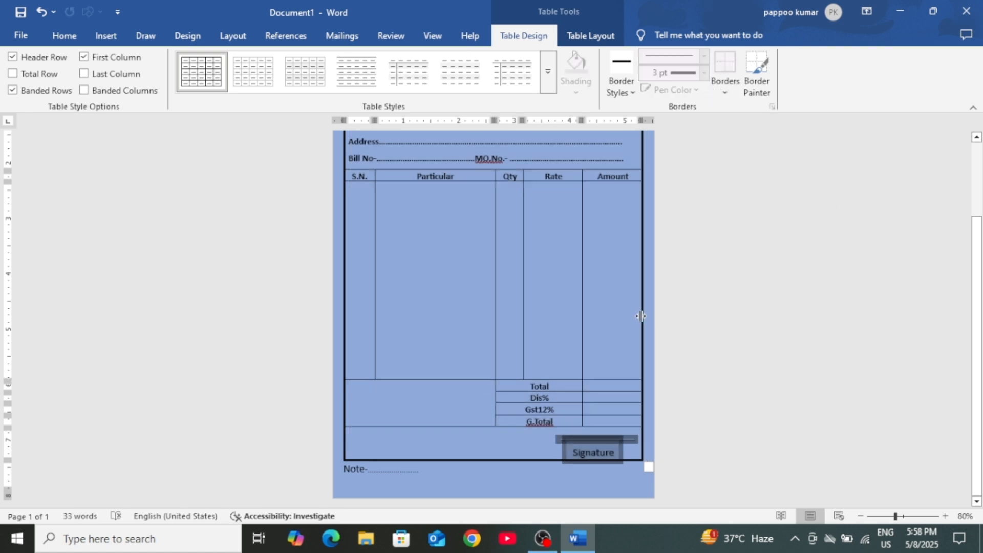
scroll(641, 310, "up", 3)
scroll(641, 310, "down", 3)
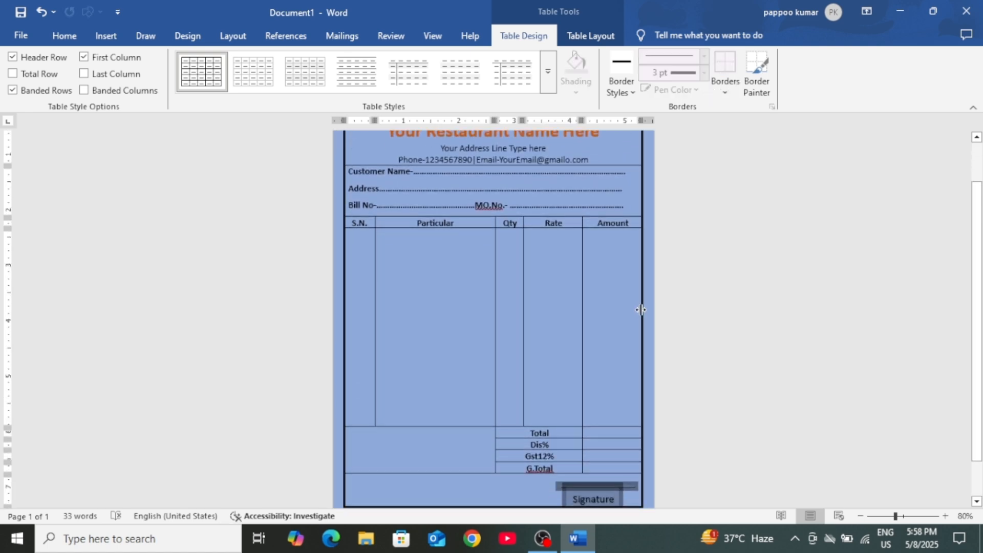
scroll(640, 309, "up", 3)
left_click(553, 537)
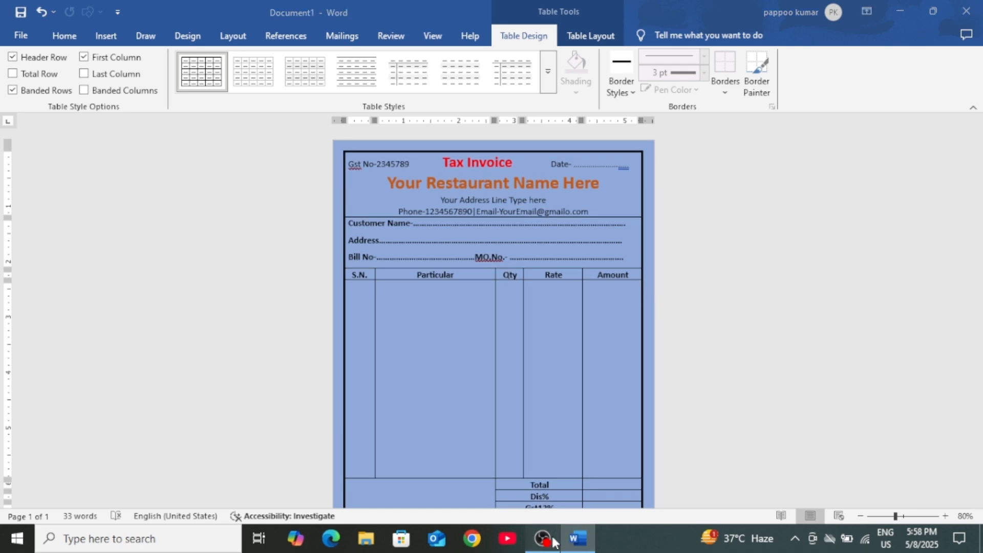